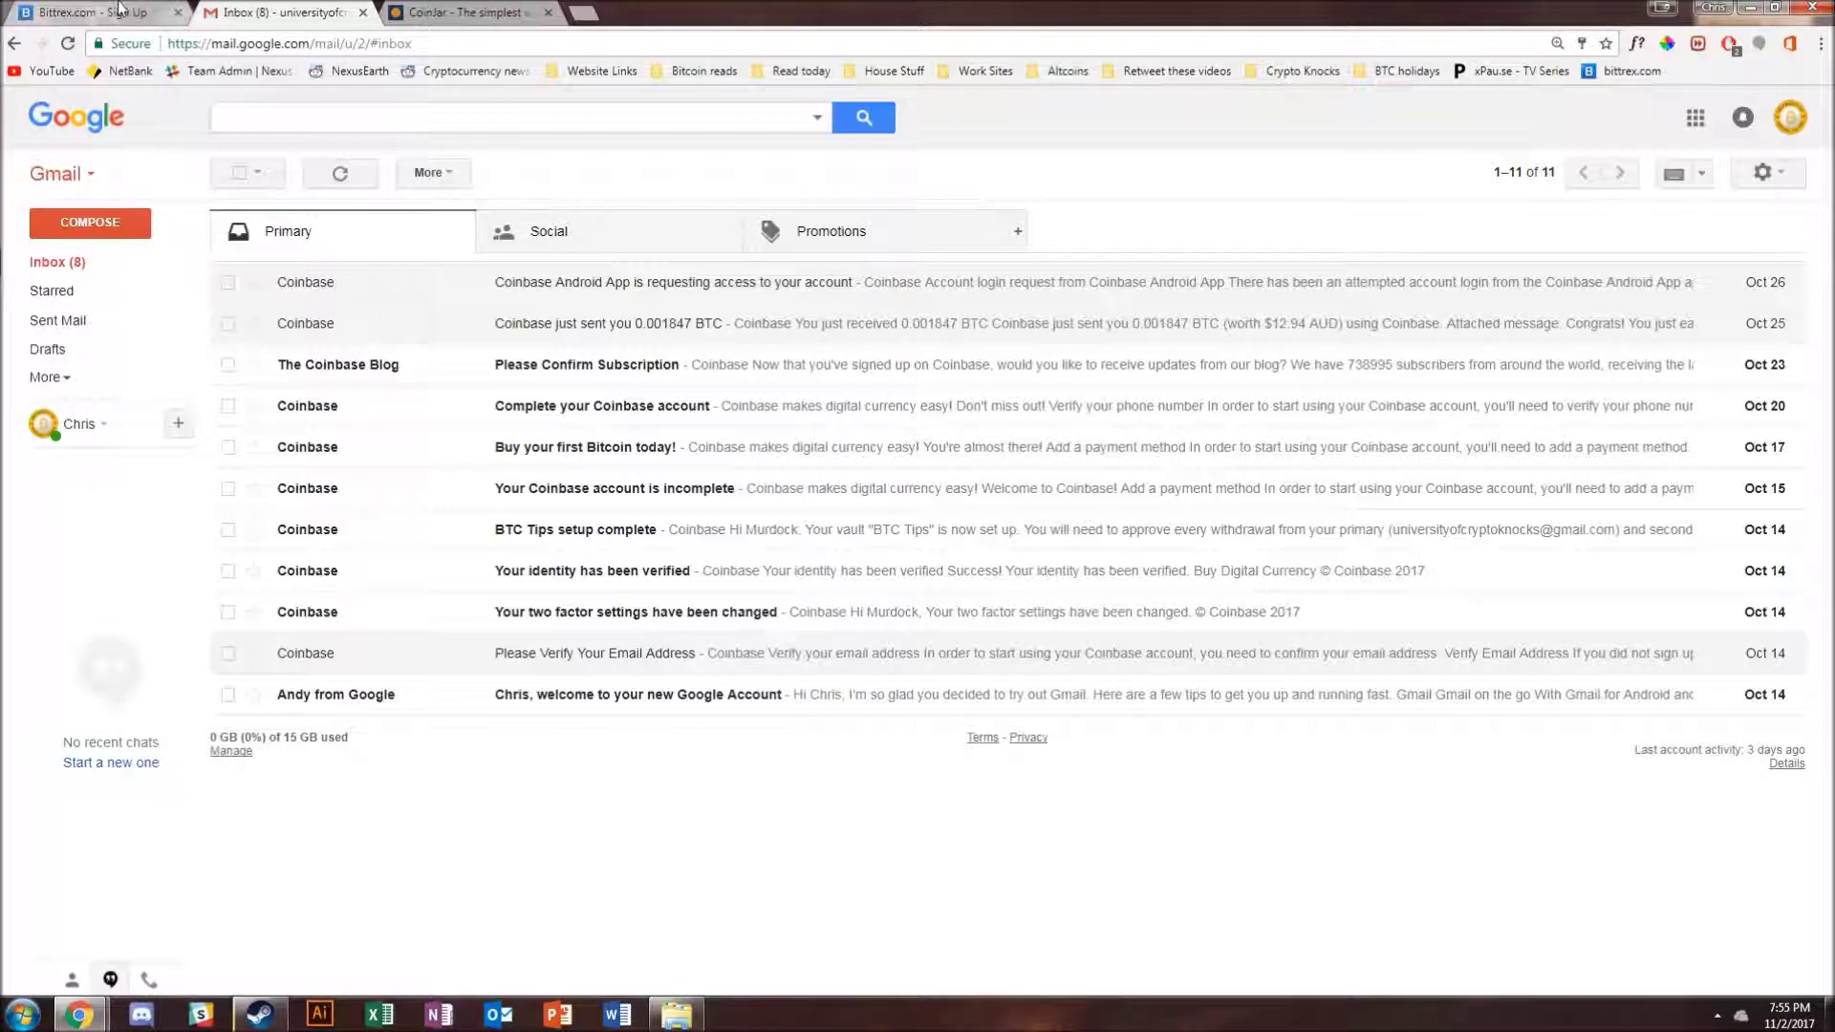
Fill the Bittrex sign-up form with email and password, accept the Terms, and submit.
click(122, 10)
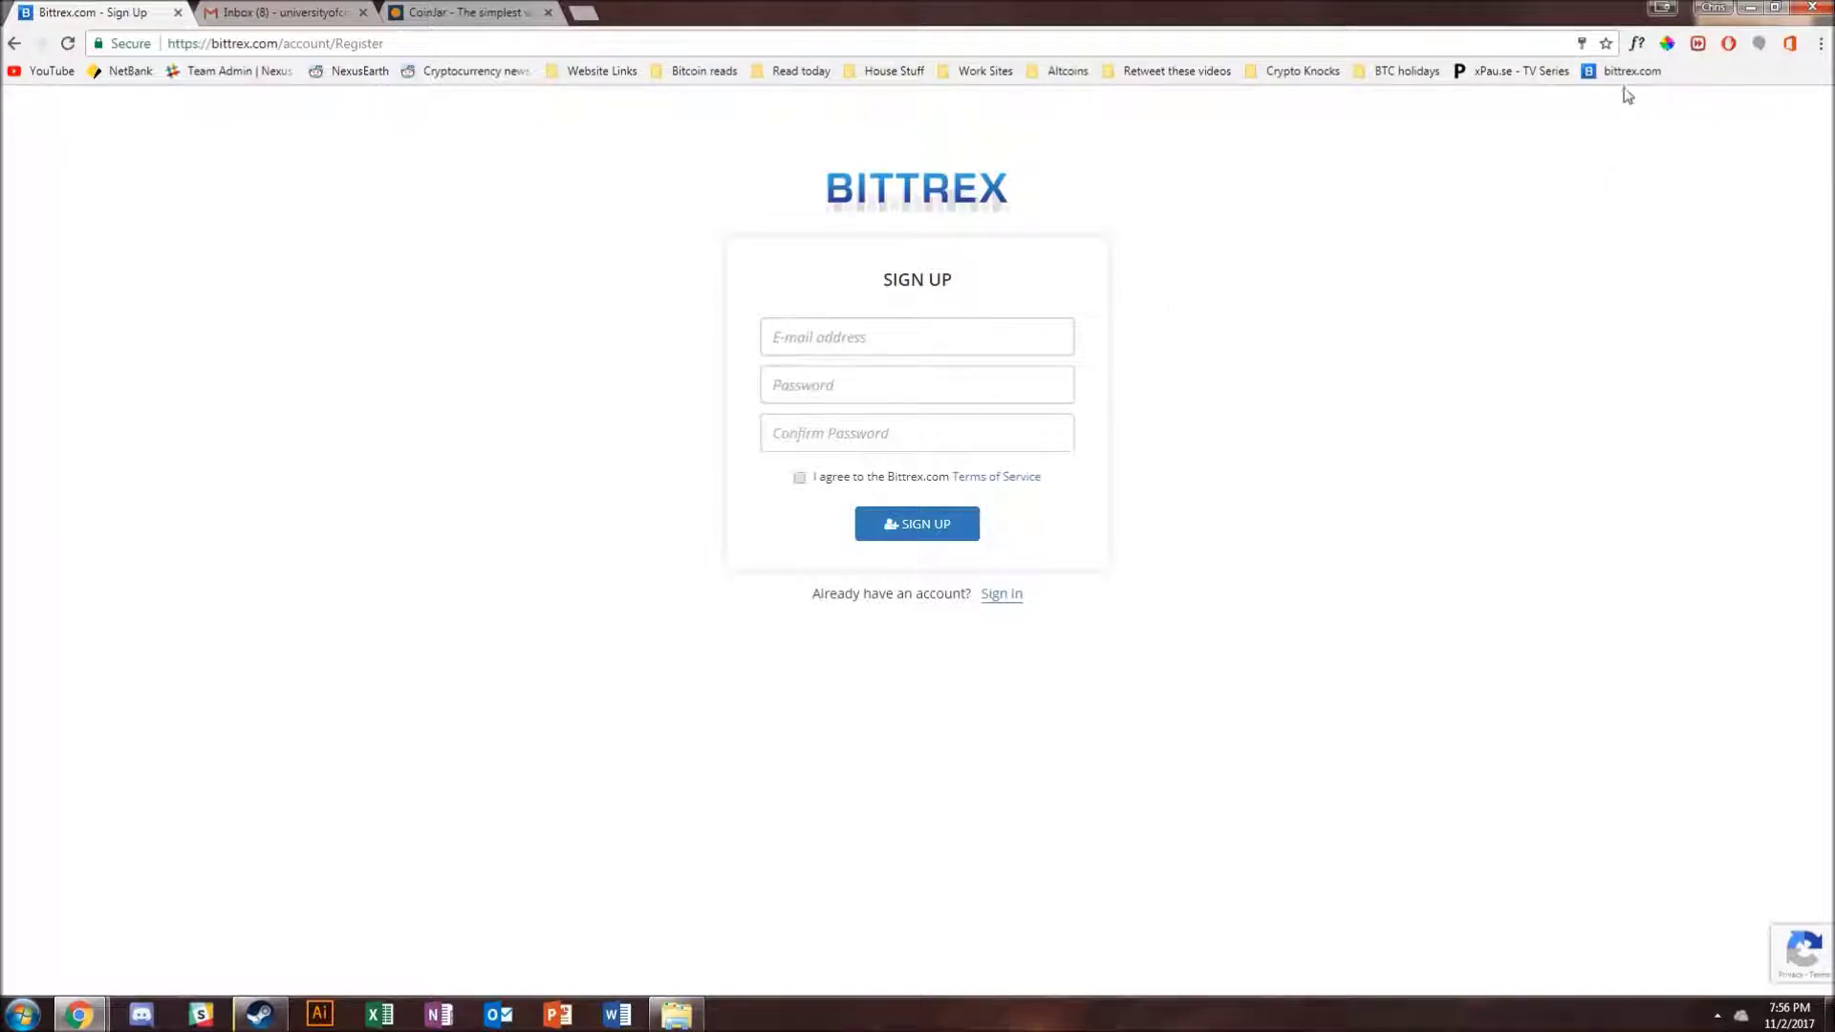
click(881, 338)
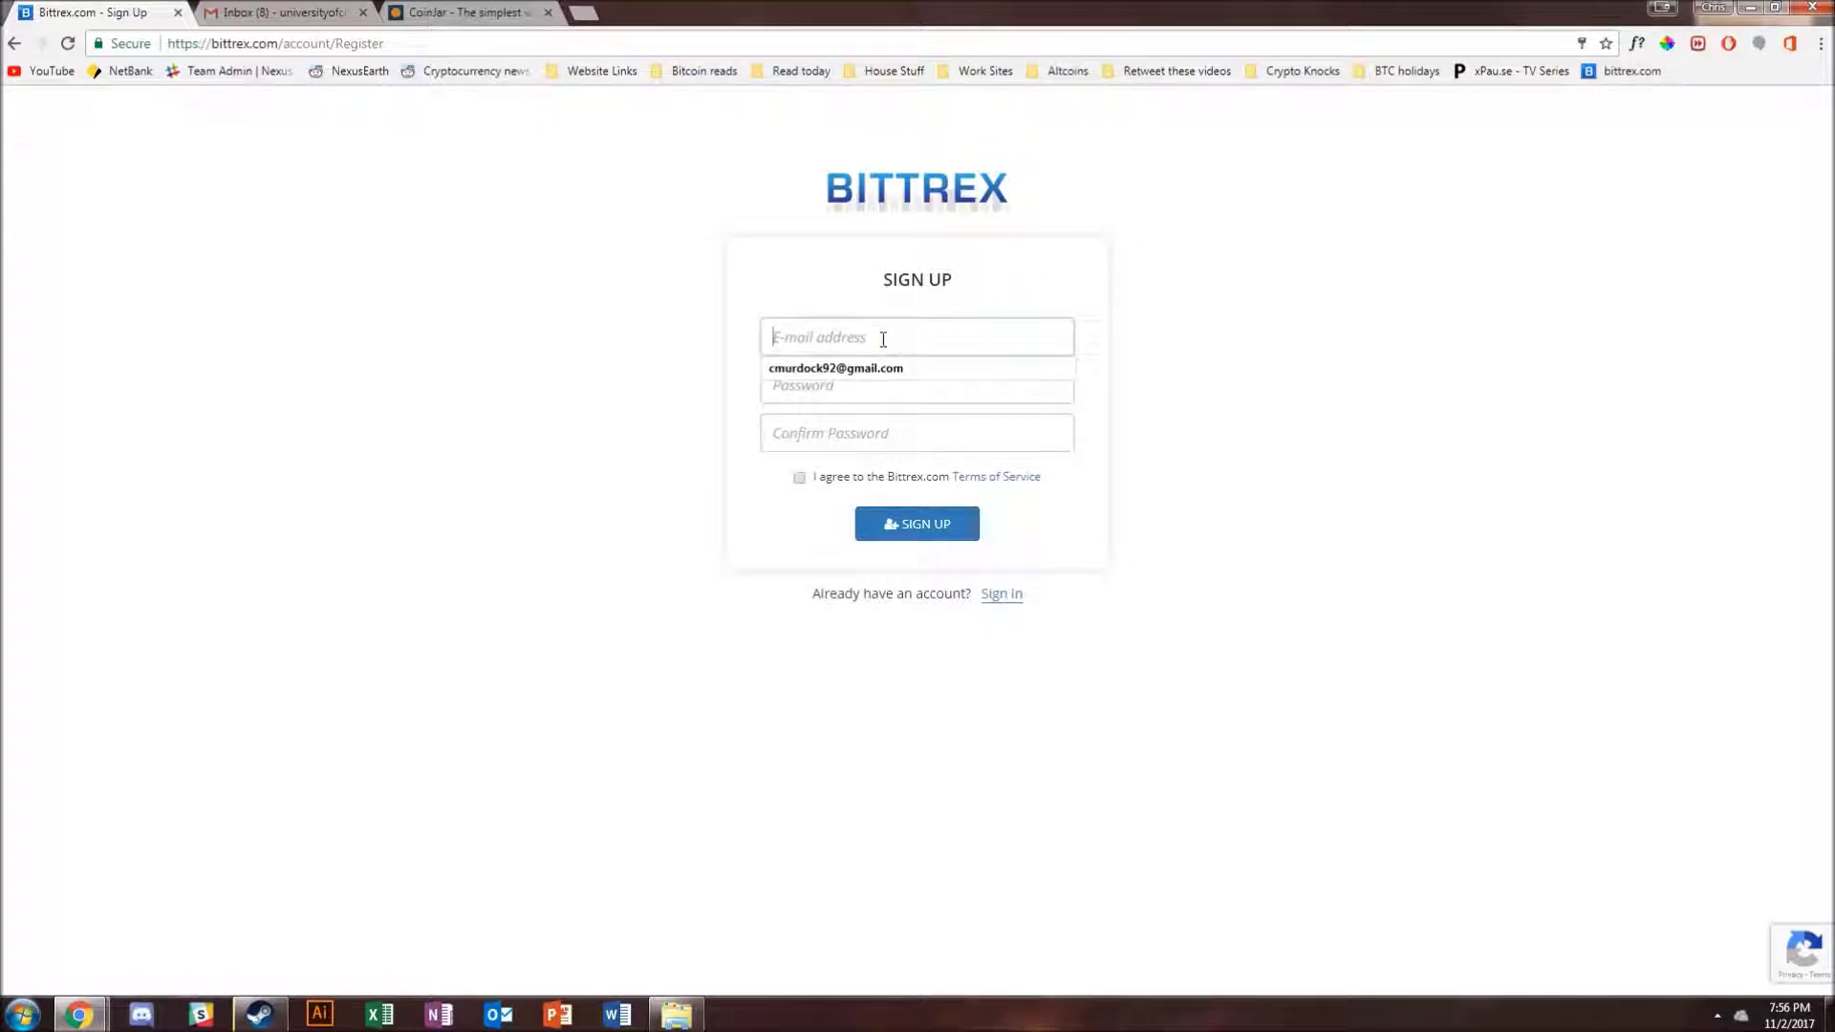
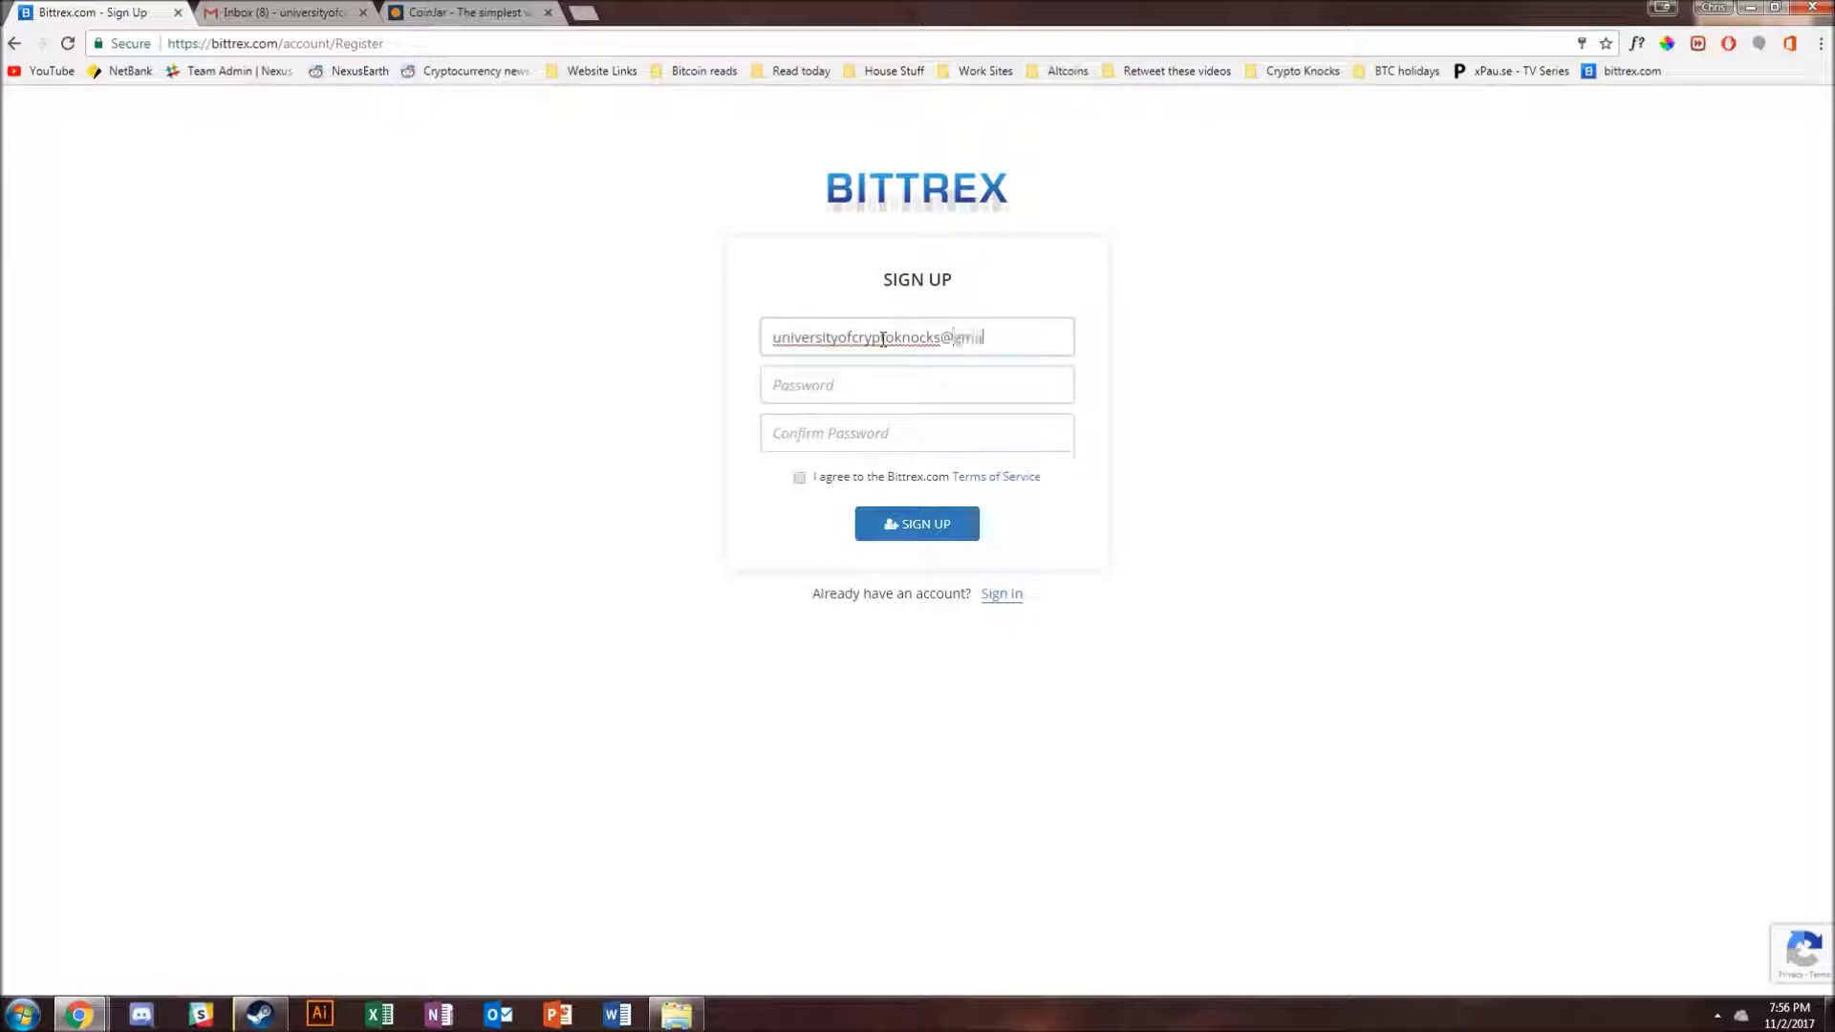
key(Tab)
text(•)
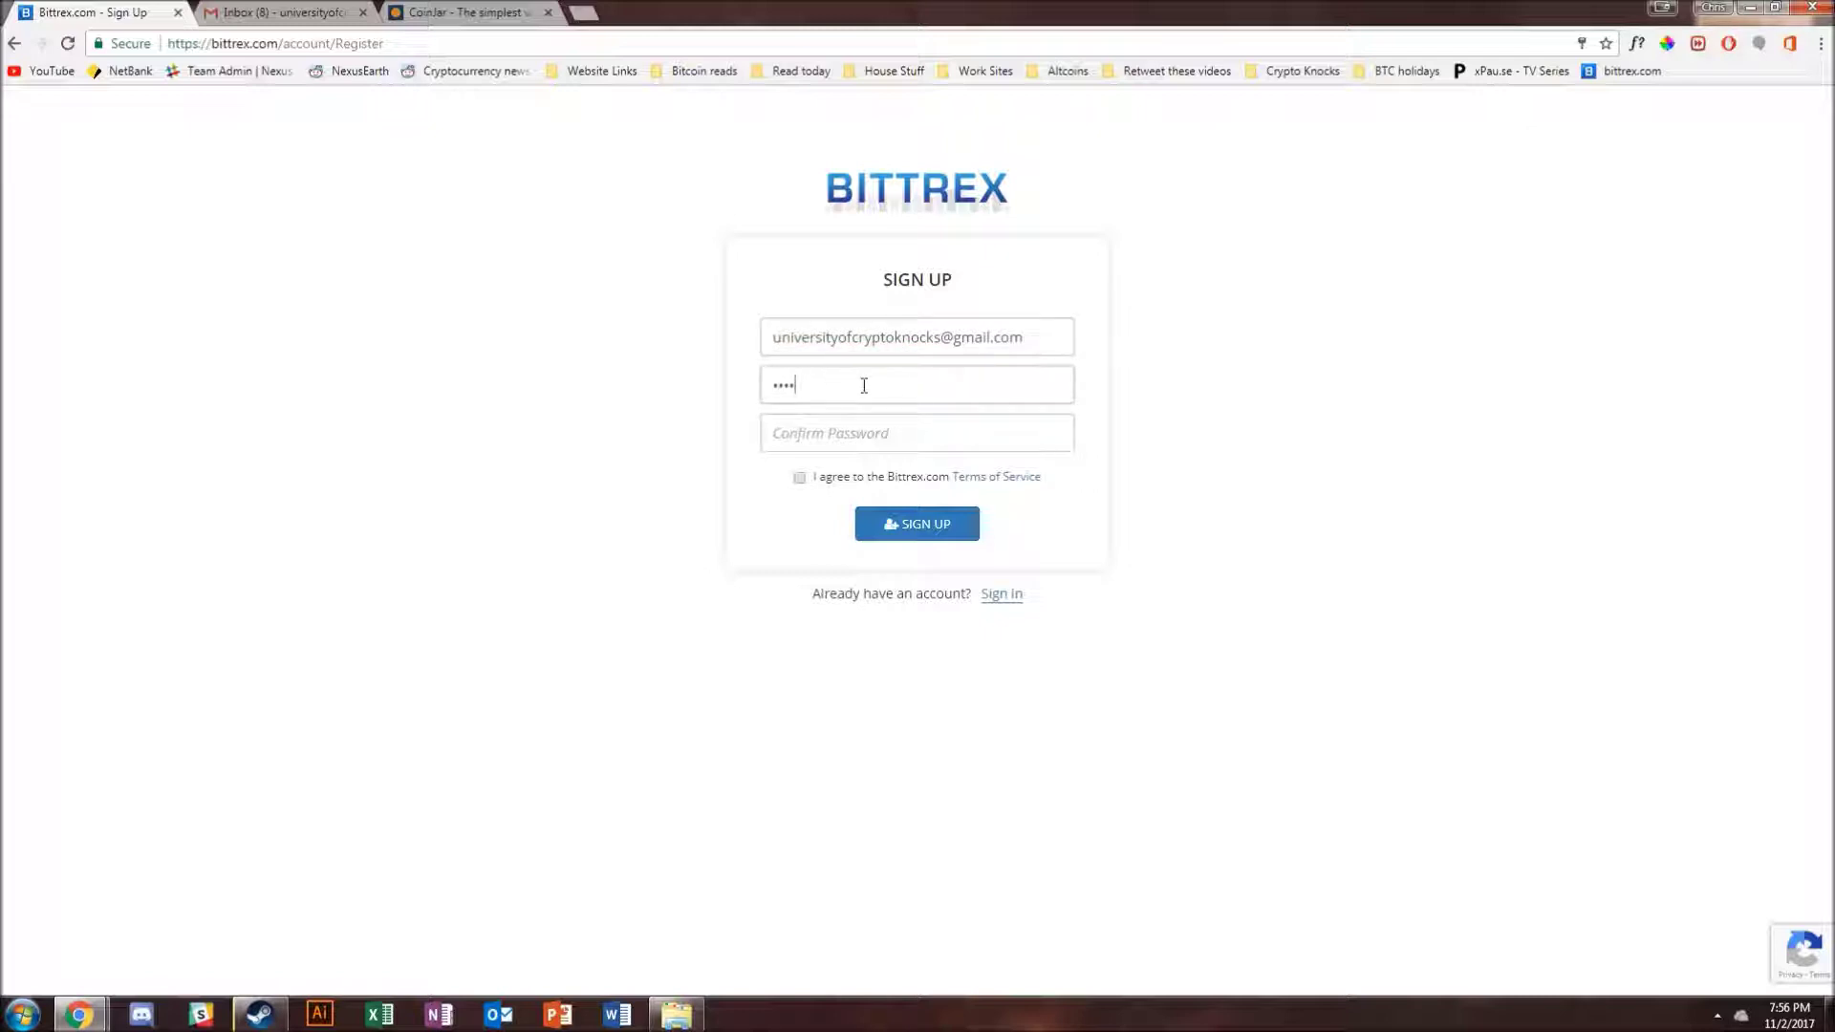
key(BackSpace)
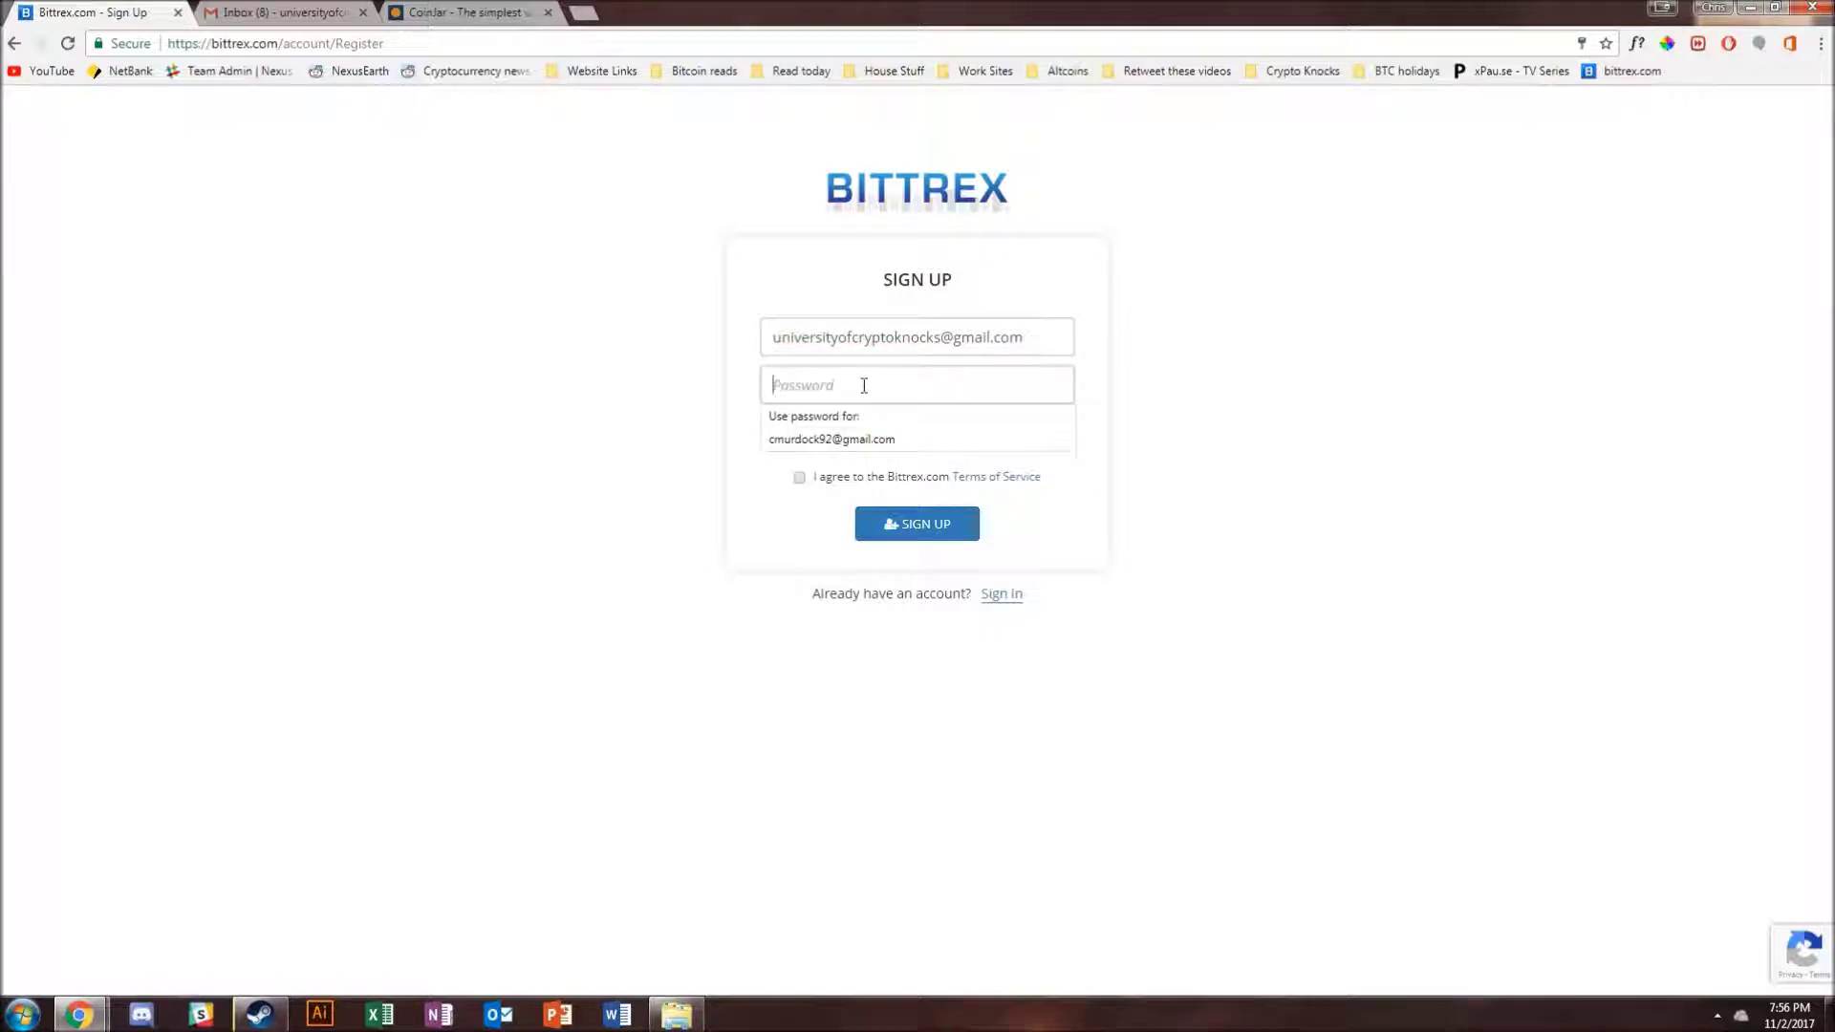
text(••••••••)
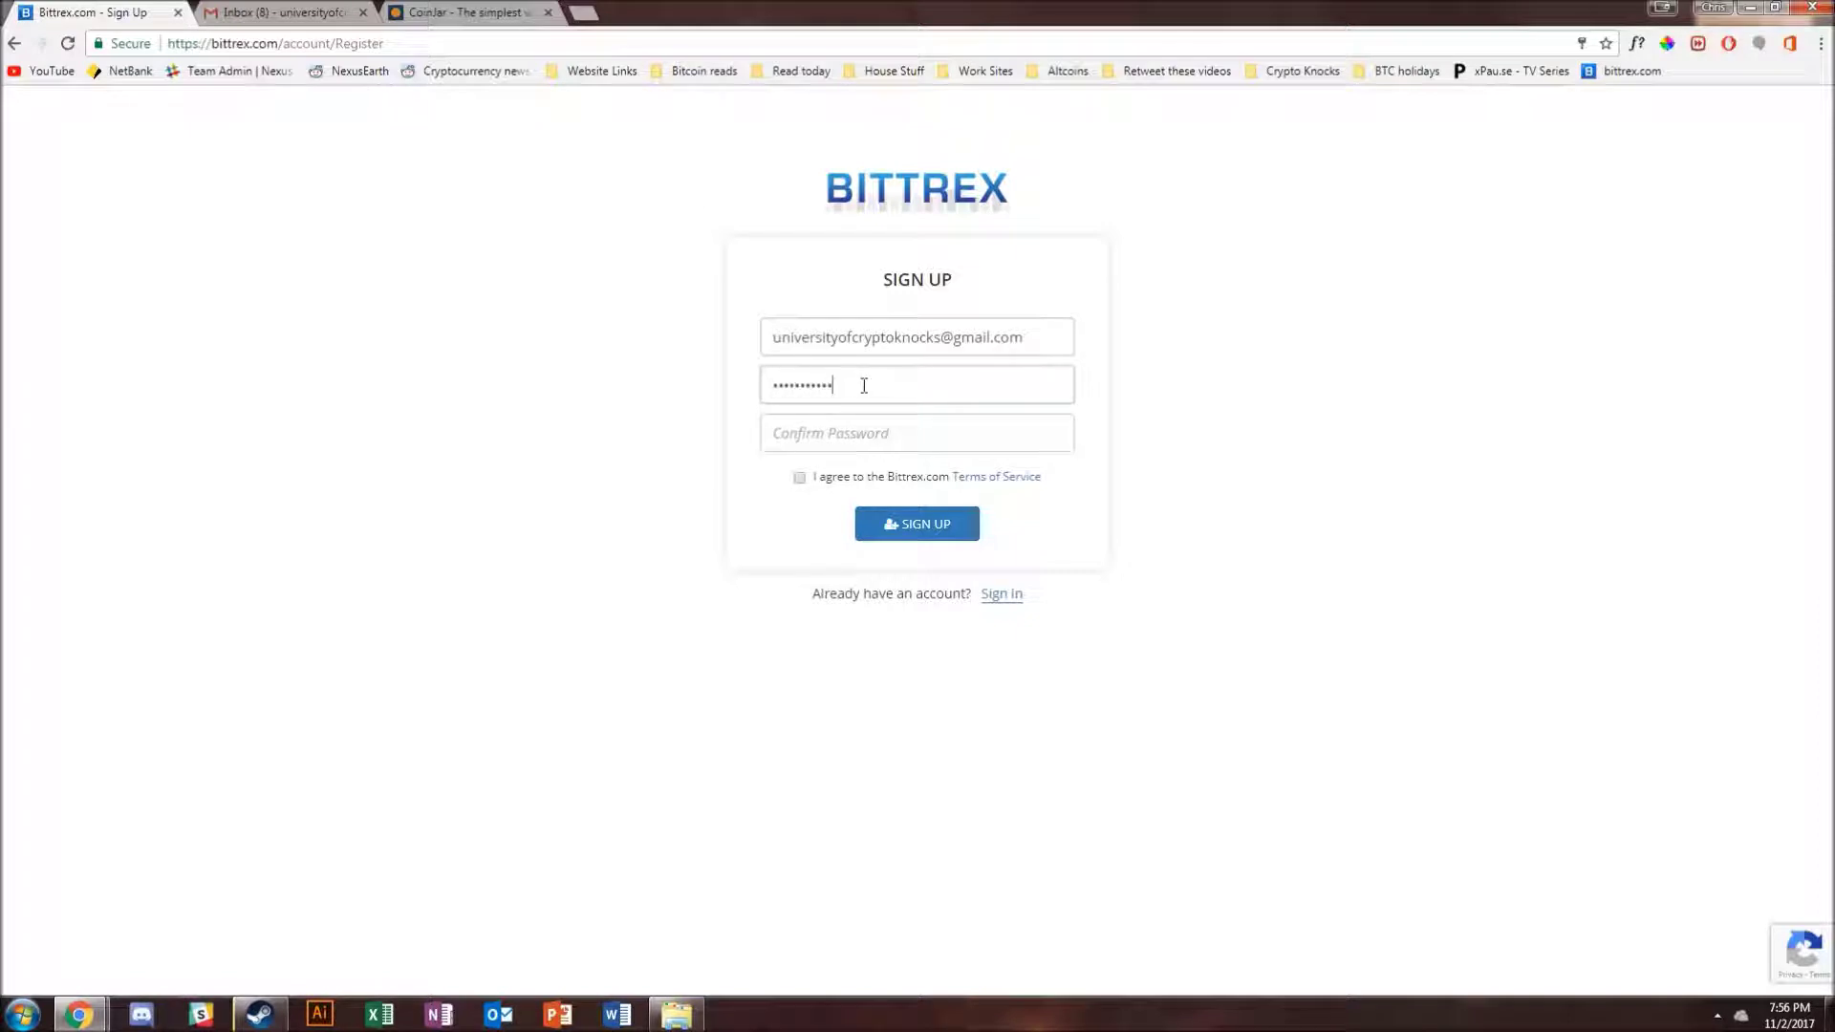
text(••)
click(799, 477)
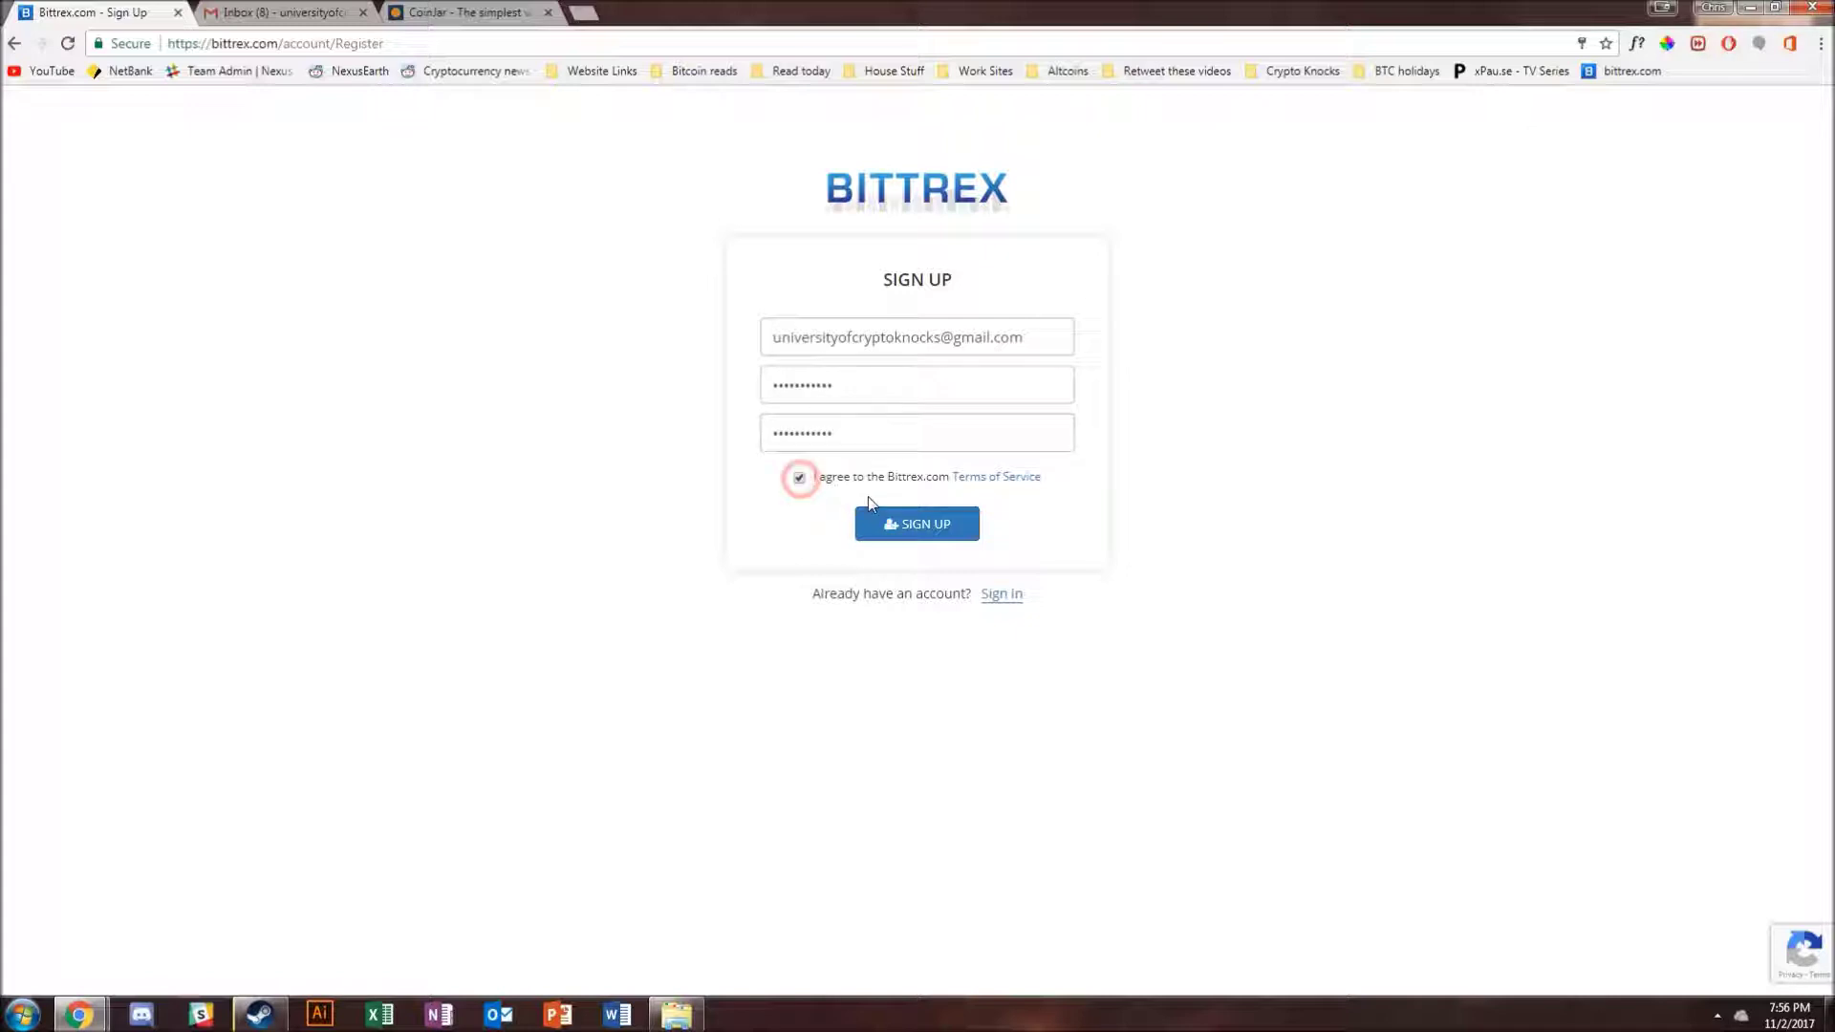
click(912, 527)
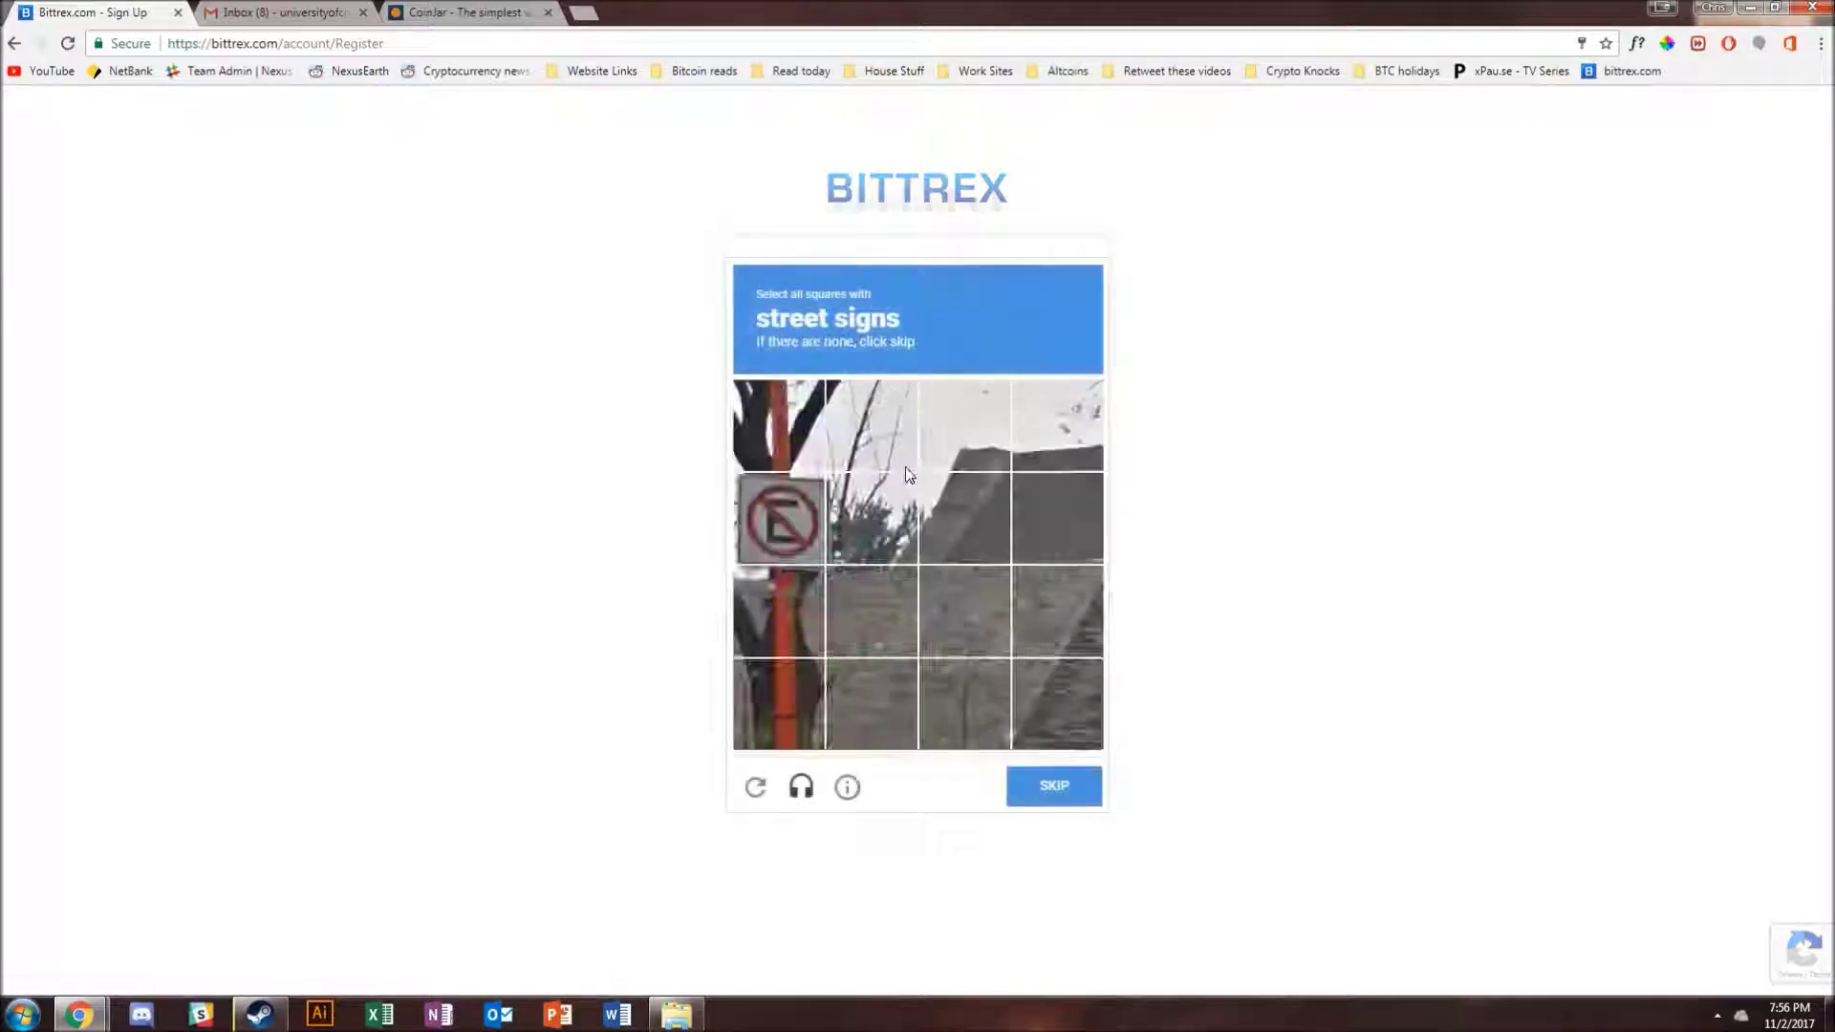
Solve the street-sign captcha, then check the Gmail inbox for the verification email.
click(793, 431)
click(782, 519)
click(781, 611)
click(797, 695)
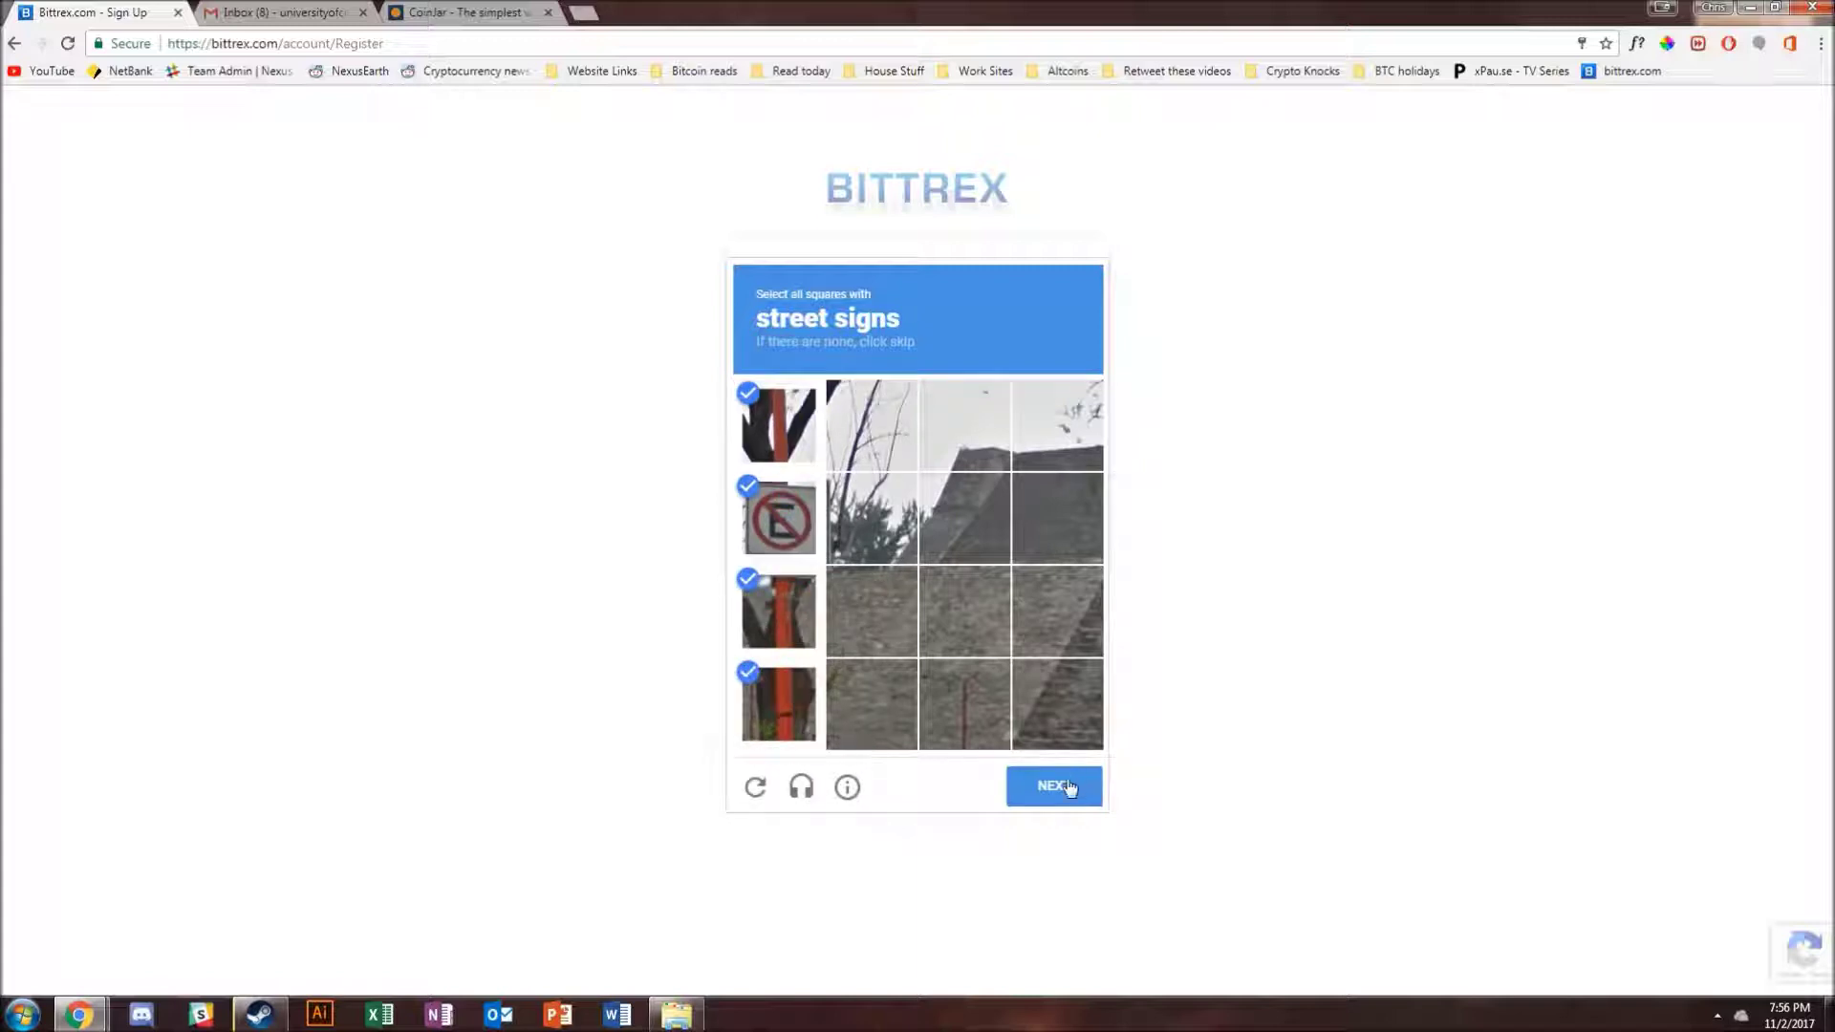
click(1068, 789)
click(875, 519)
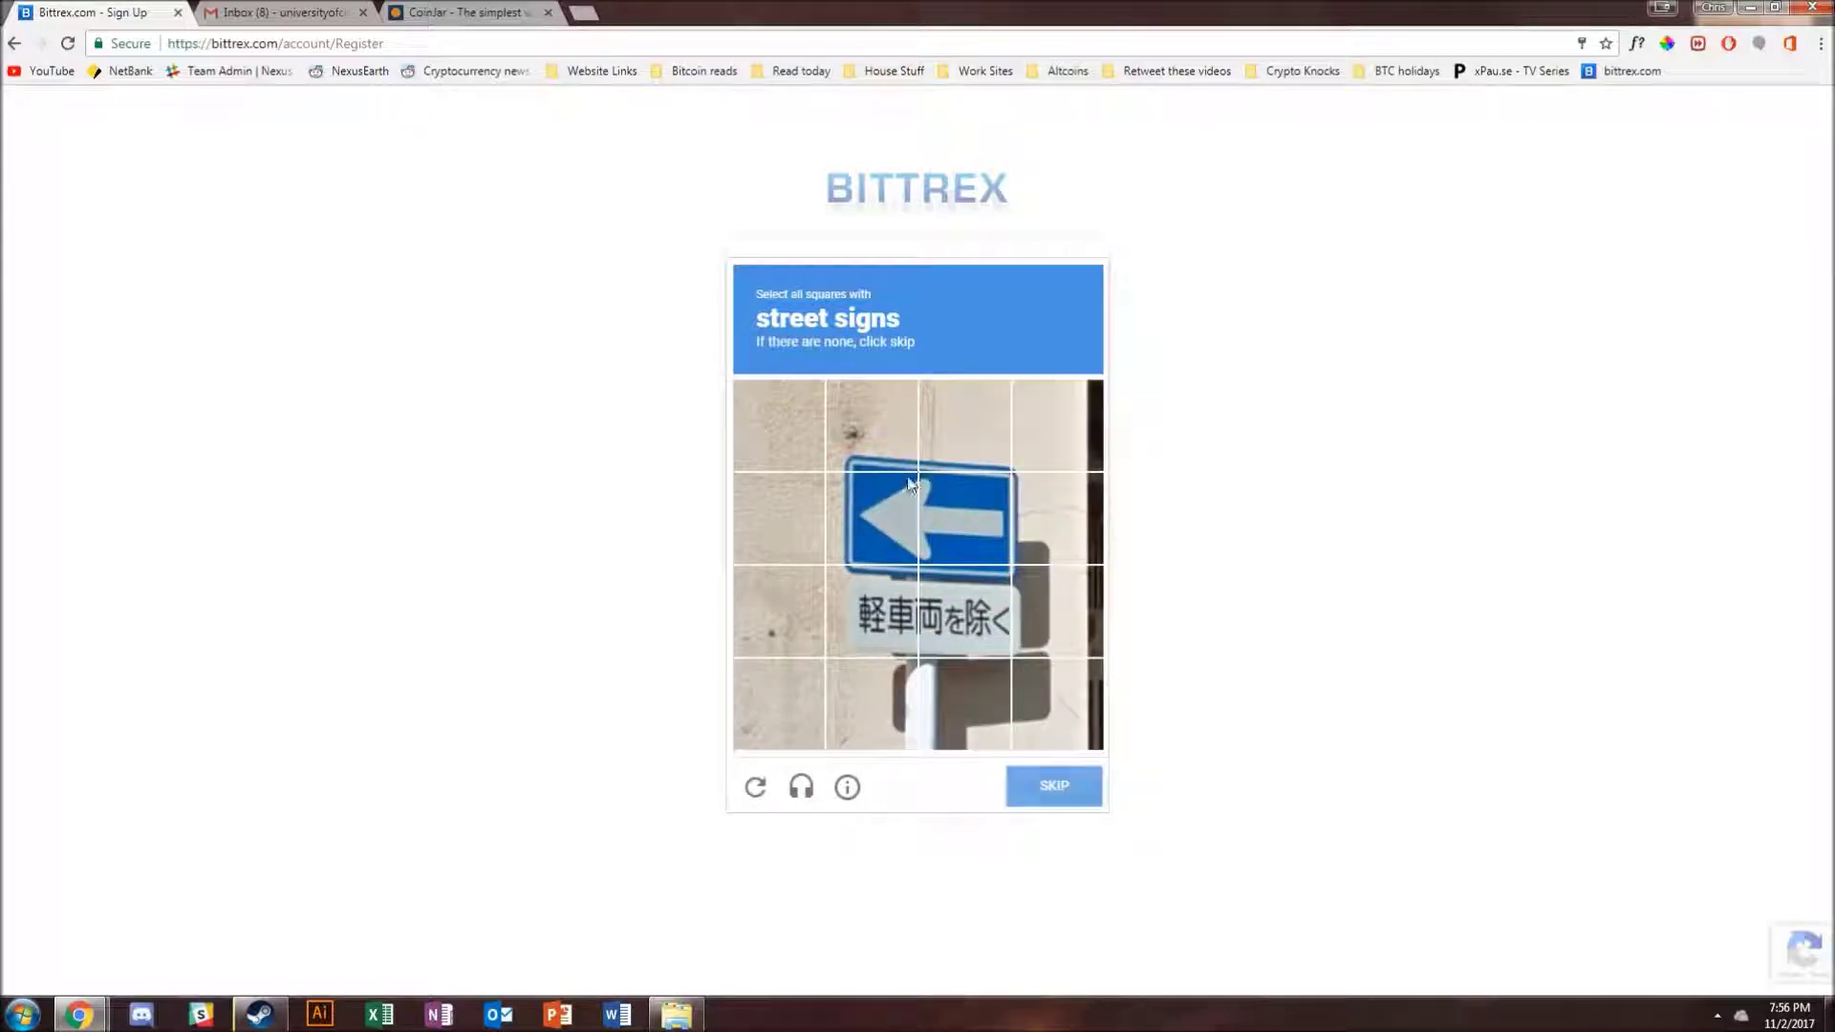
click(969, 517)
click(963, 611)
click(872, 615)
click(1044, 788)
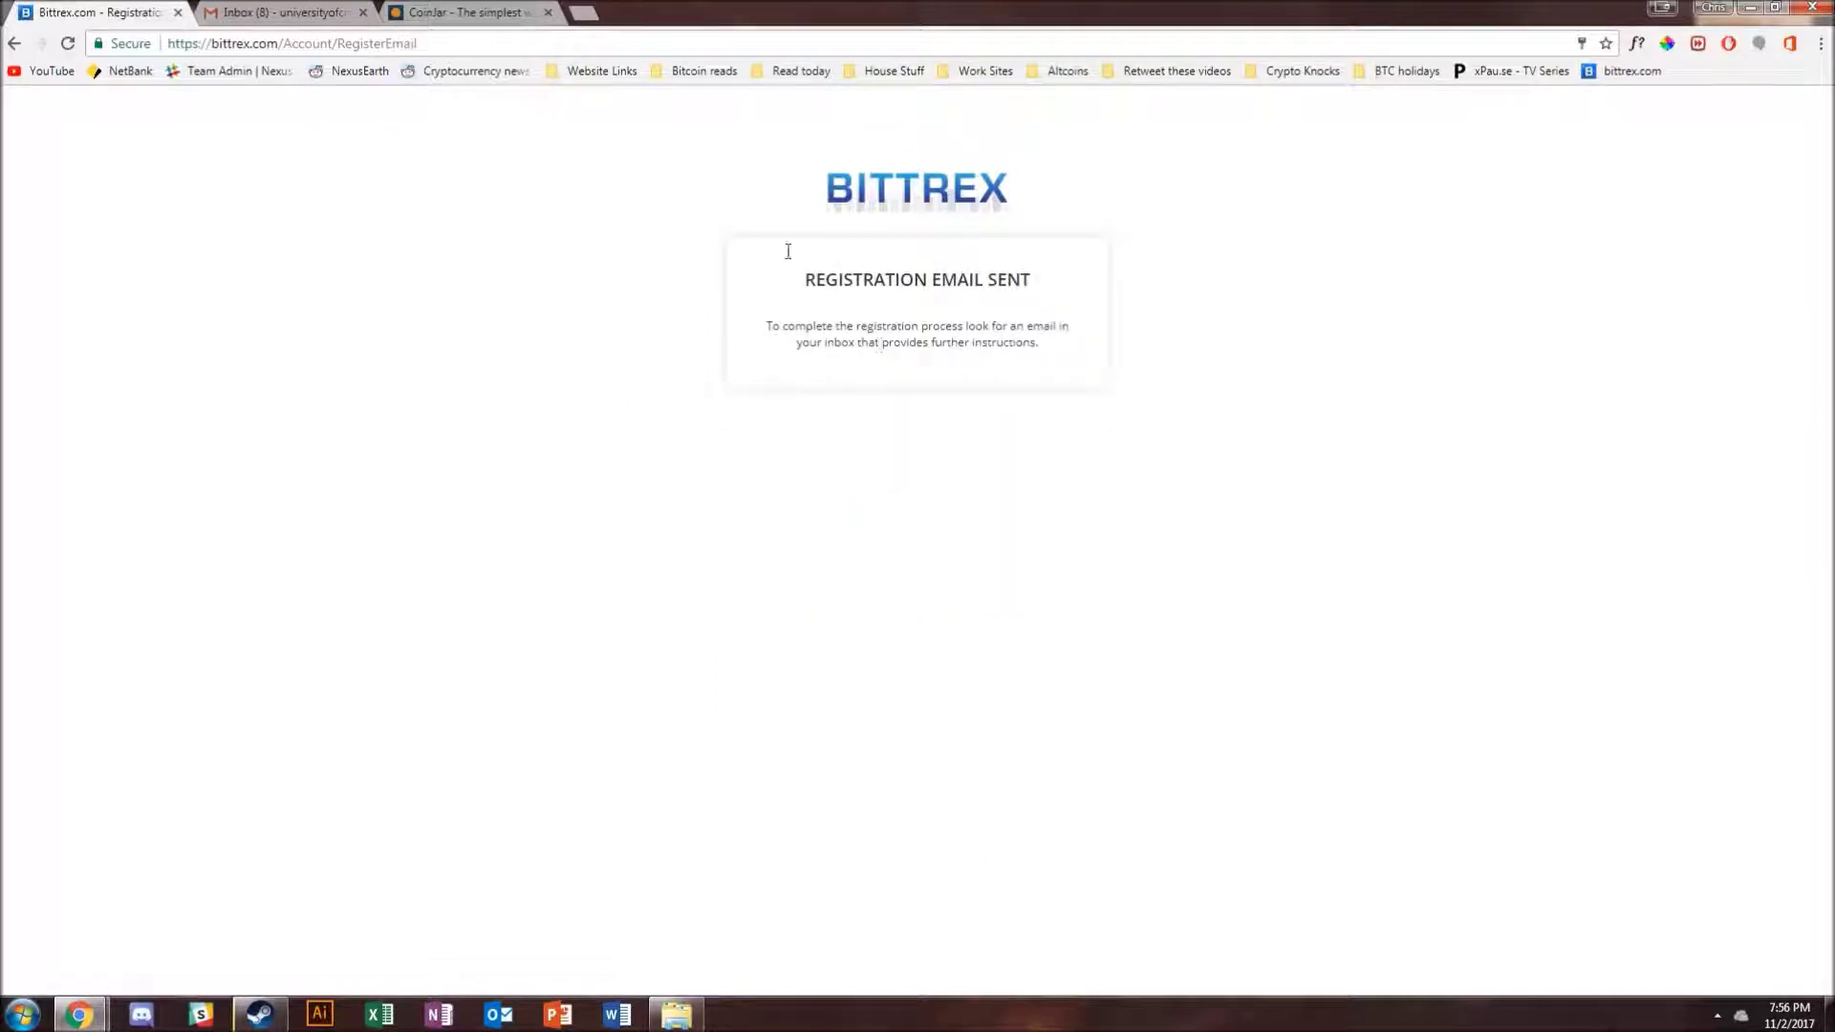
click(331, 15)
click(344, 174)
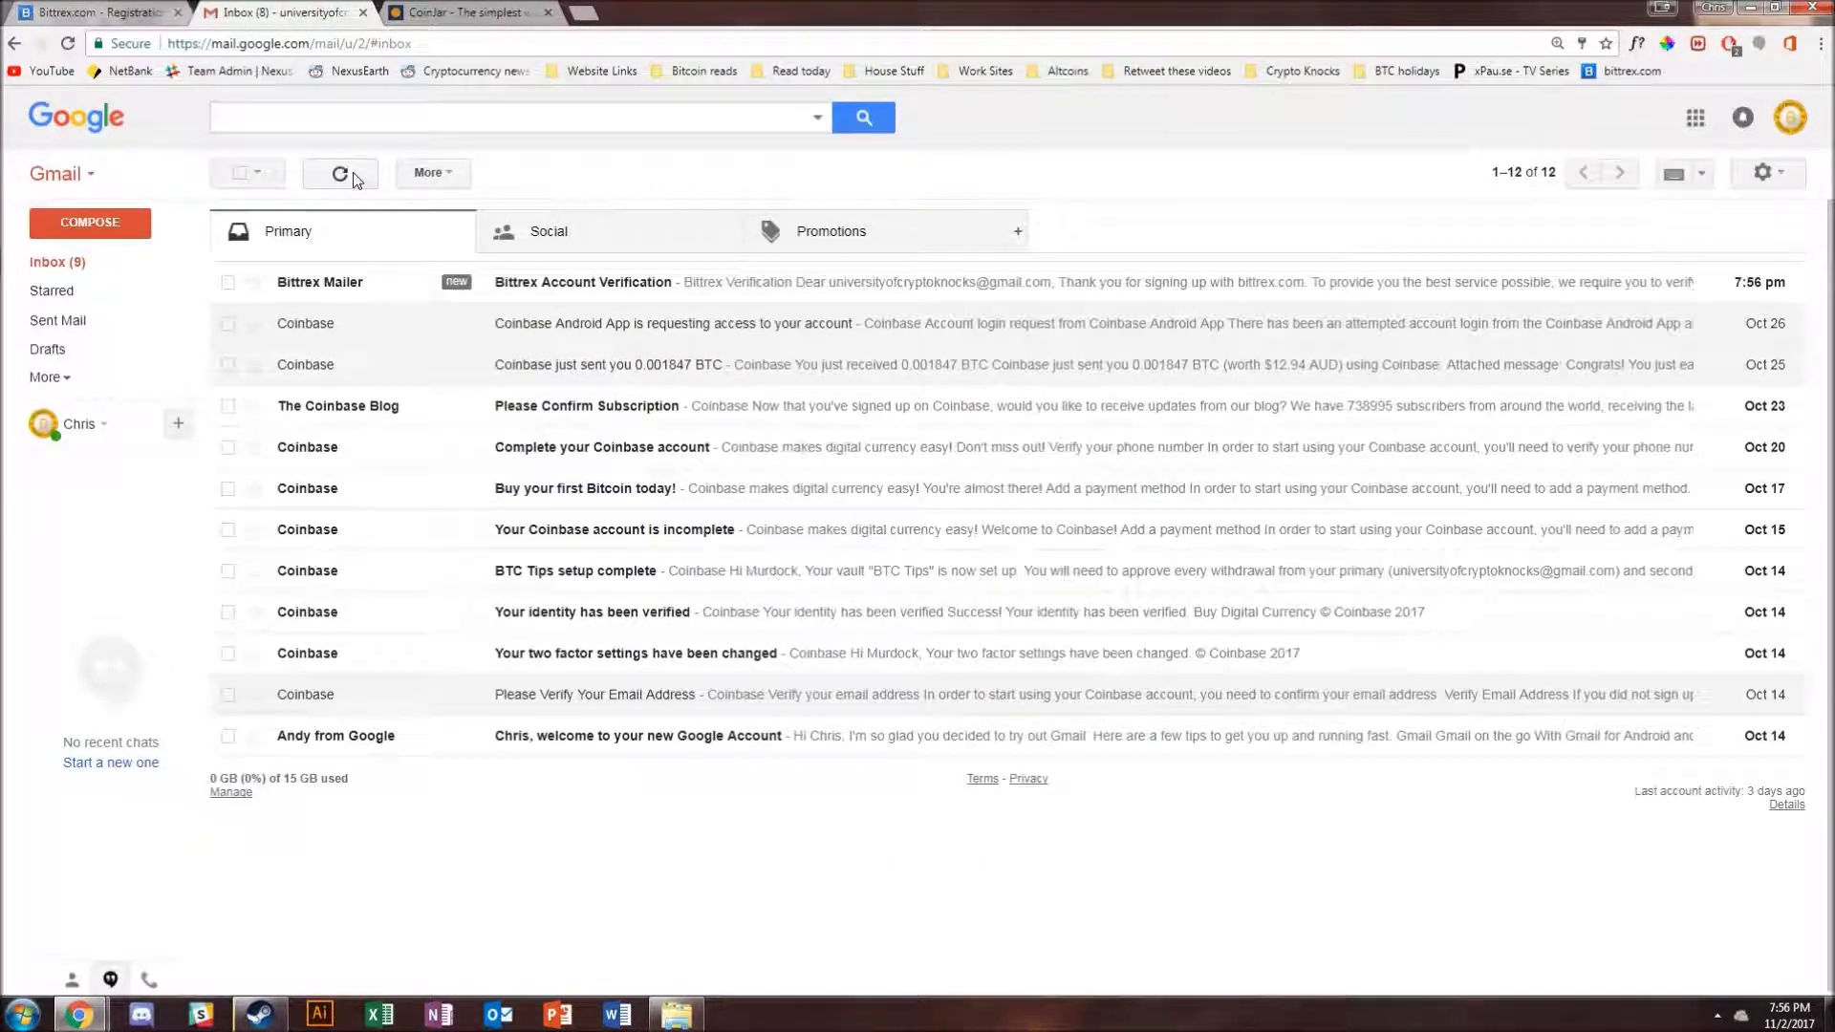
Open the Bittrex Account Verification email and follow its verification link.
click(545, 281)
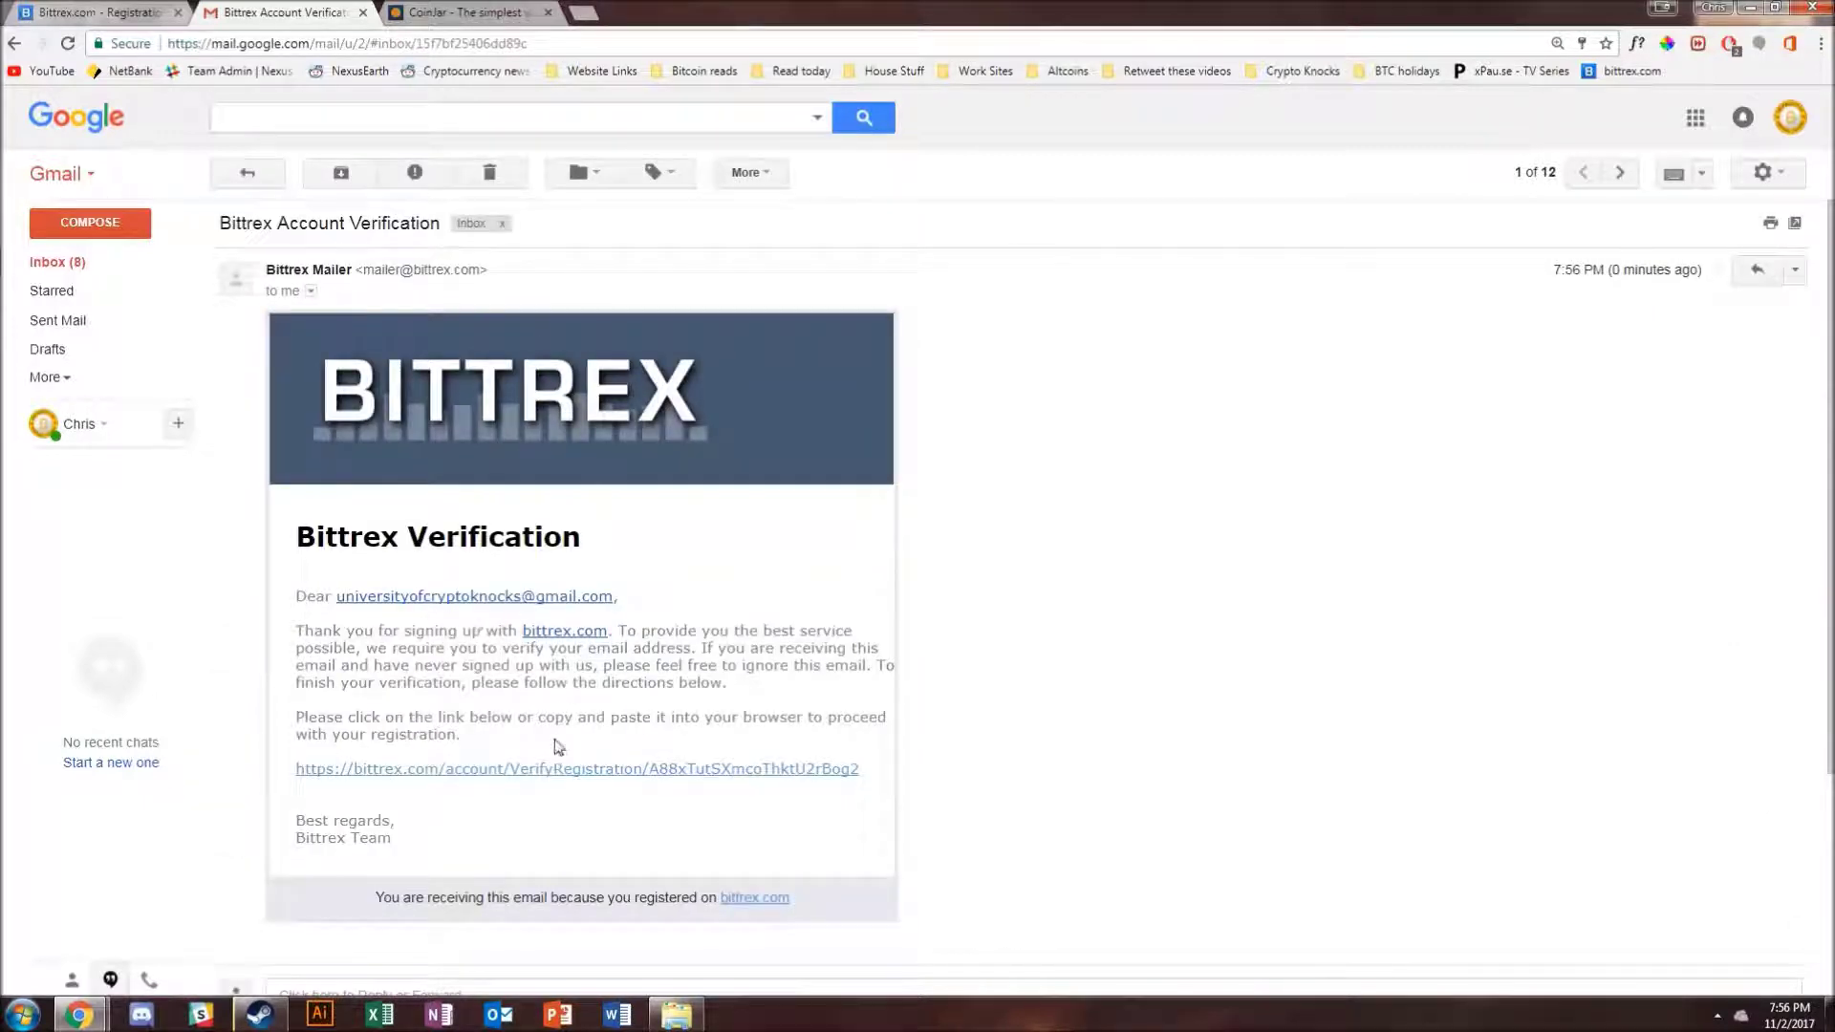
drag(294, 776, 934, 761)
click(988, 771)
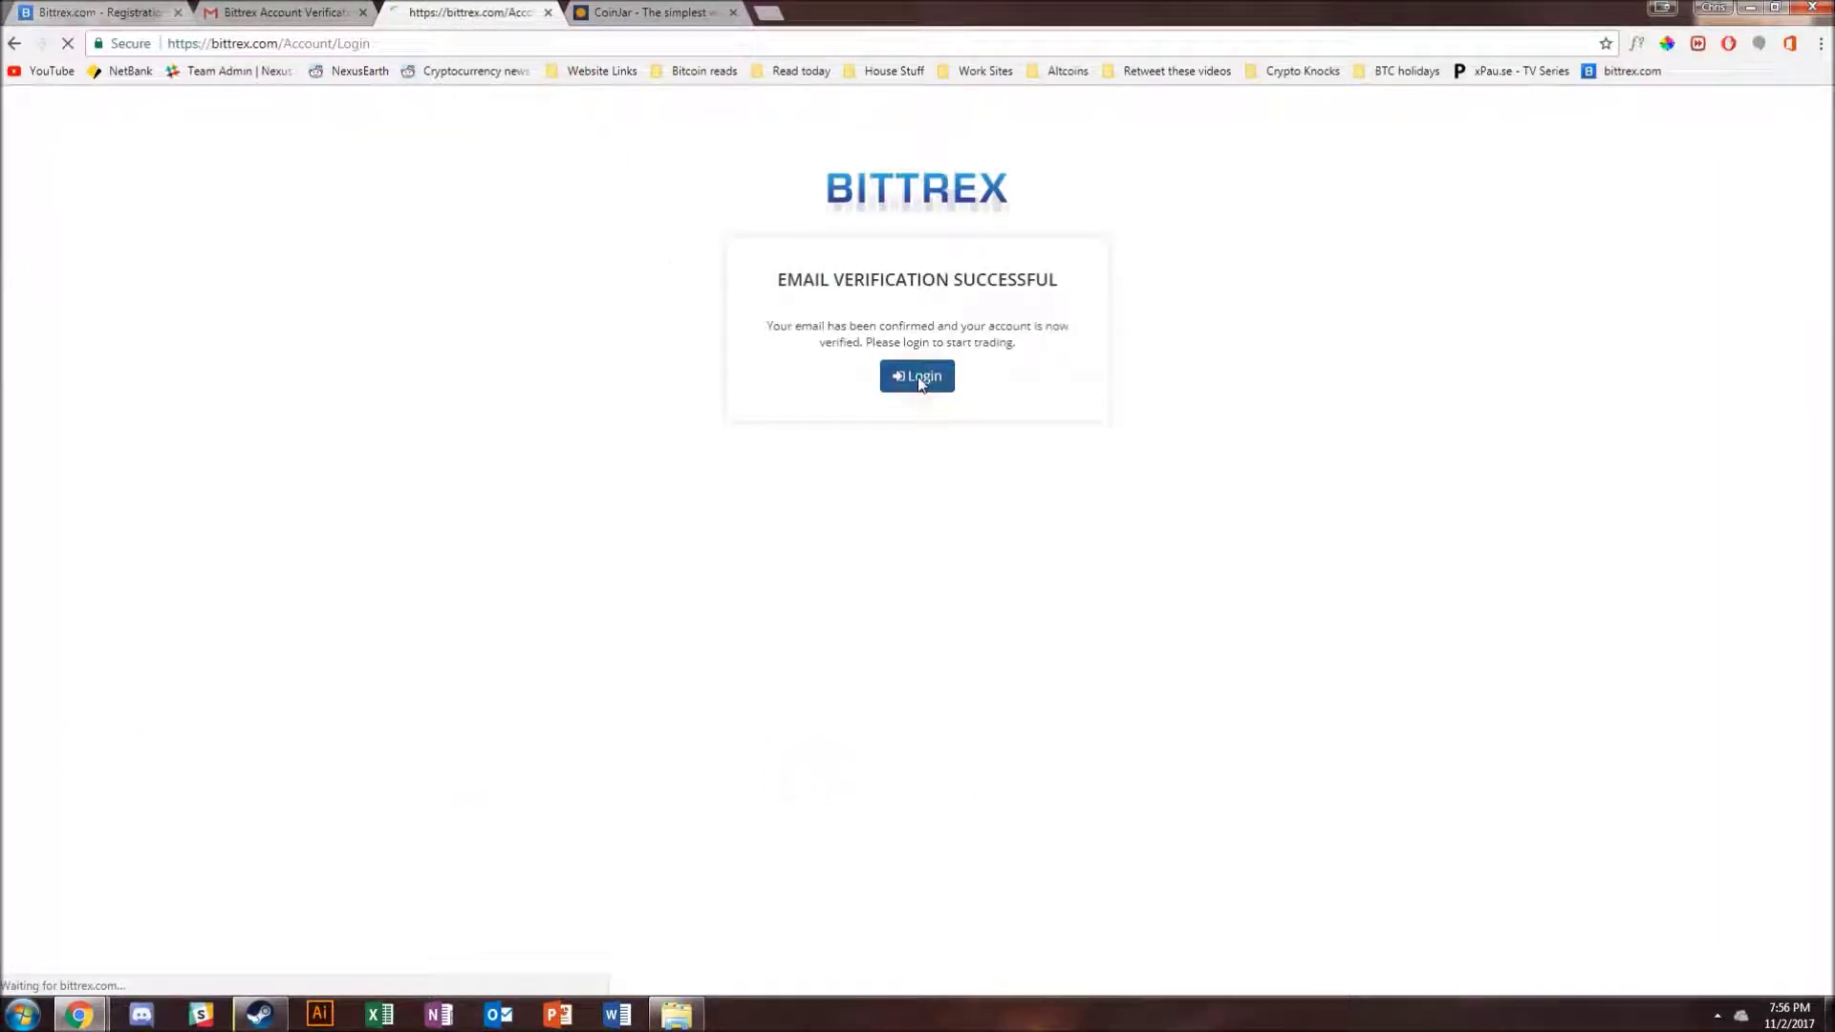
Log in with the registered email and password, then go Home from the New IP notice.
drag(969, 338, 754, 357)
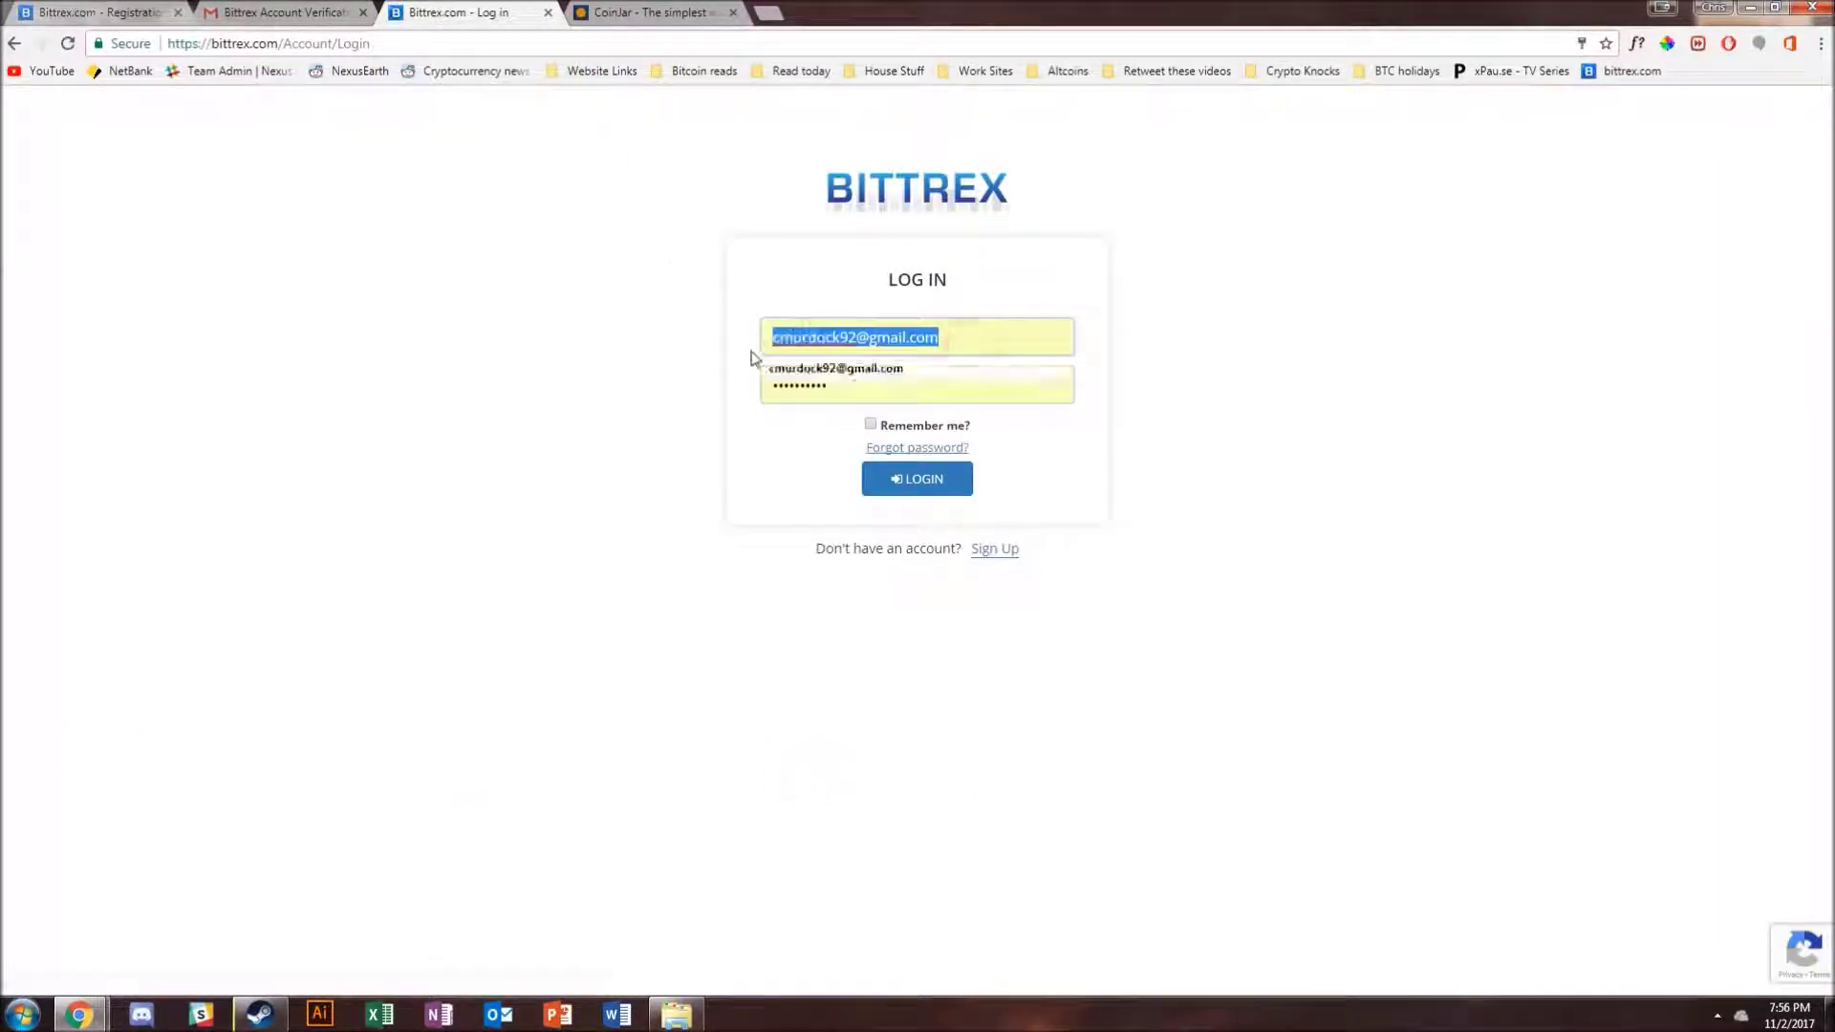
text(unte)
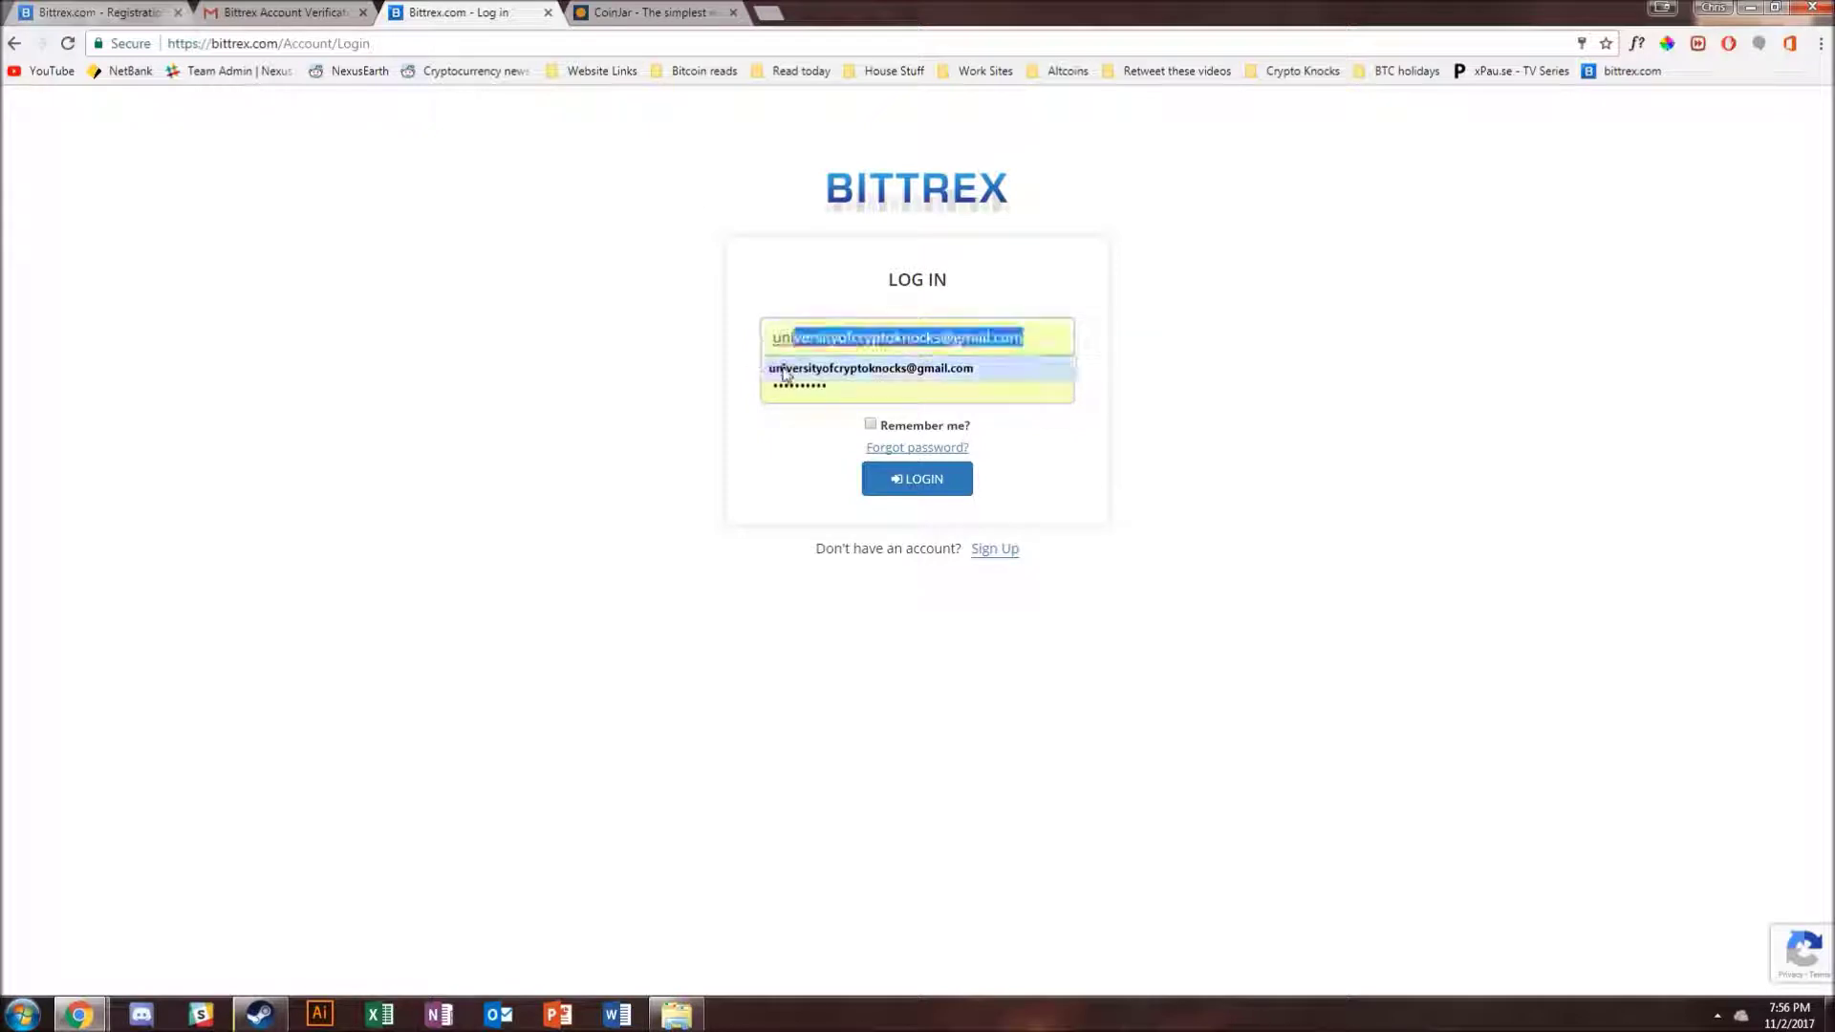
click(786, 368)
drag(849, 381, 774, 384)
text(**)
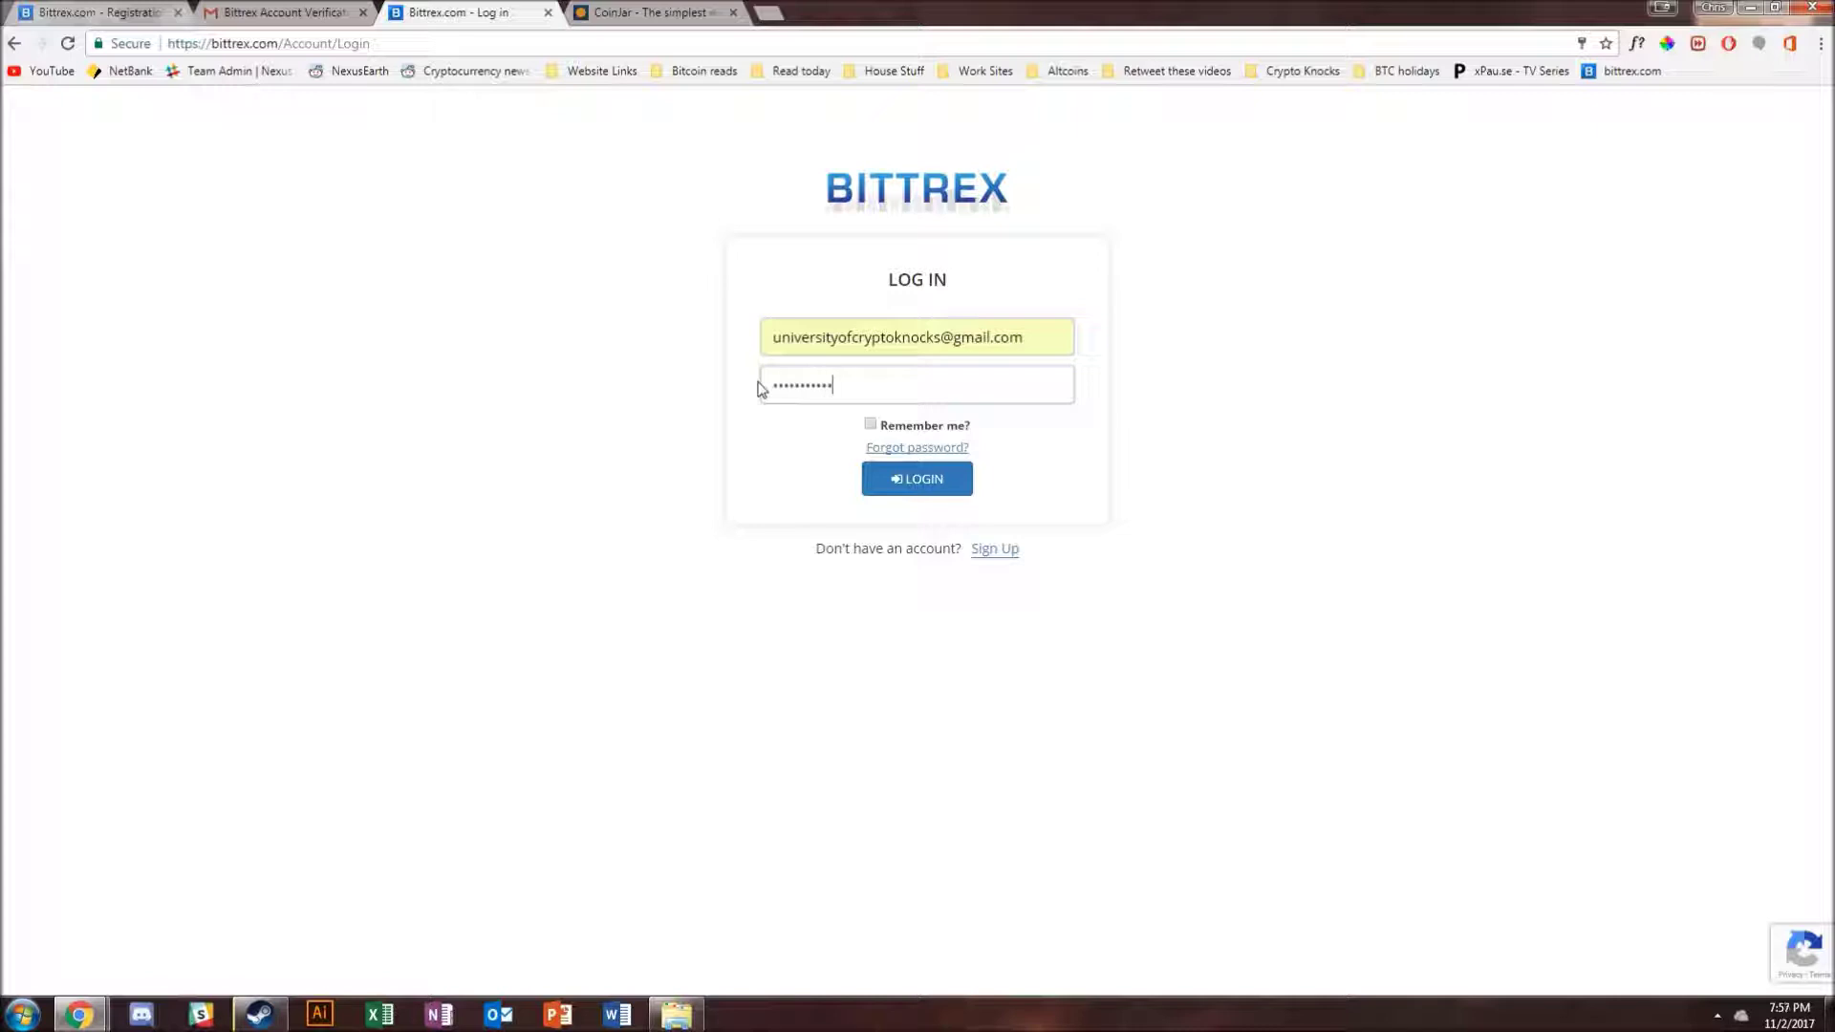
click(905, 481)
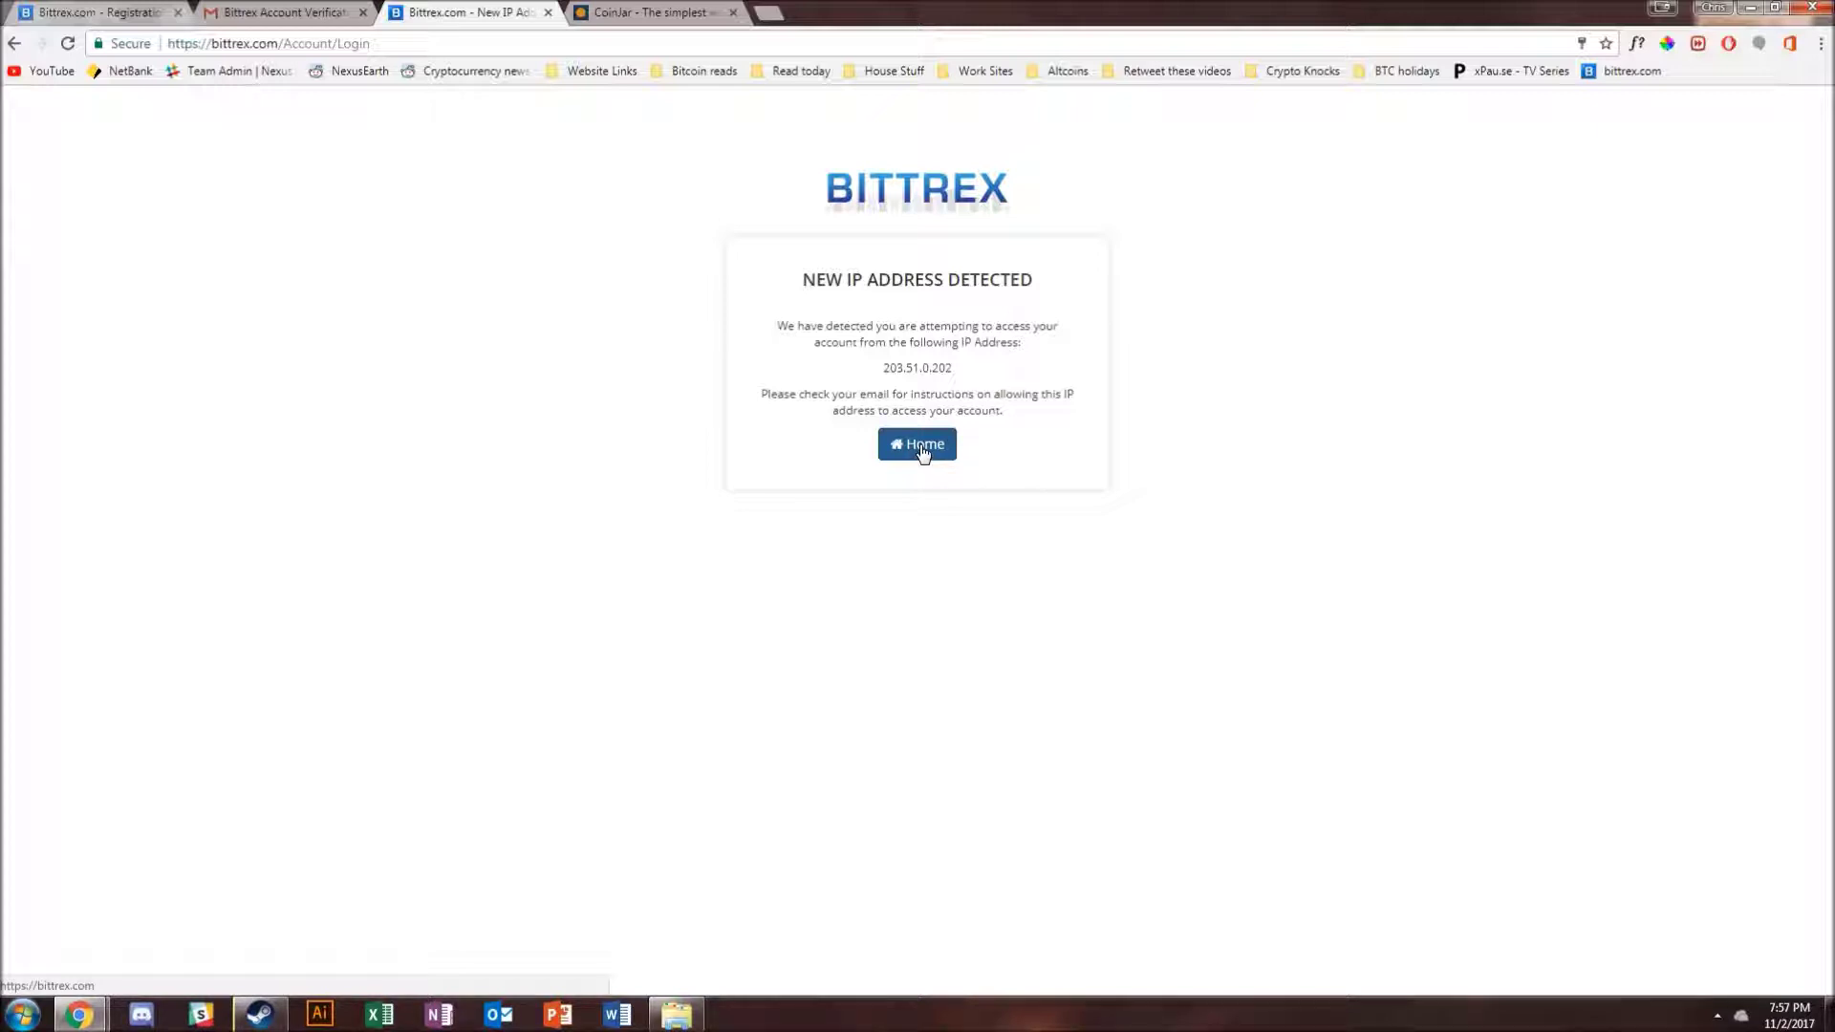
click(919, 447)
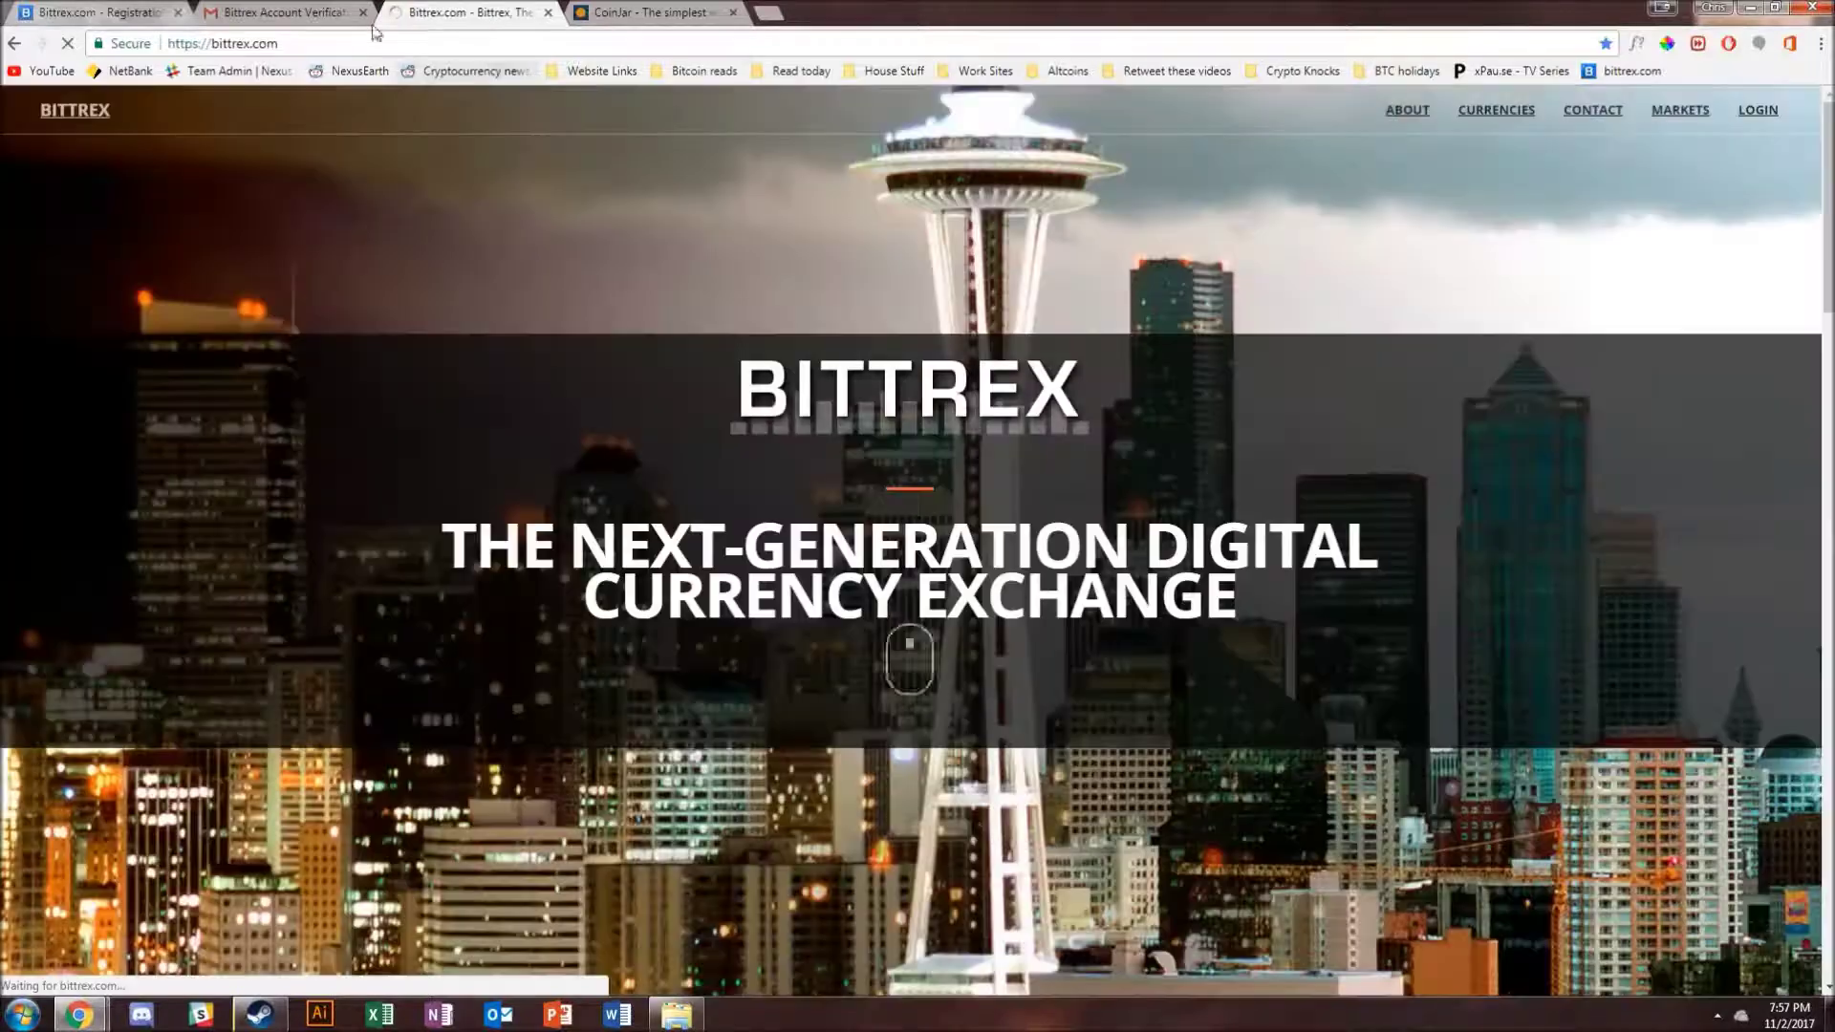
Open the New IP Address Verification email and follow its approval link.
click(294, 14)
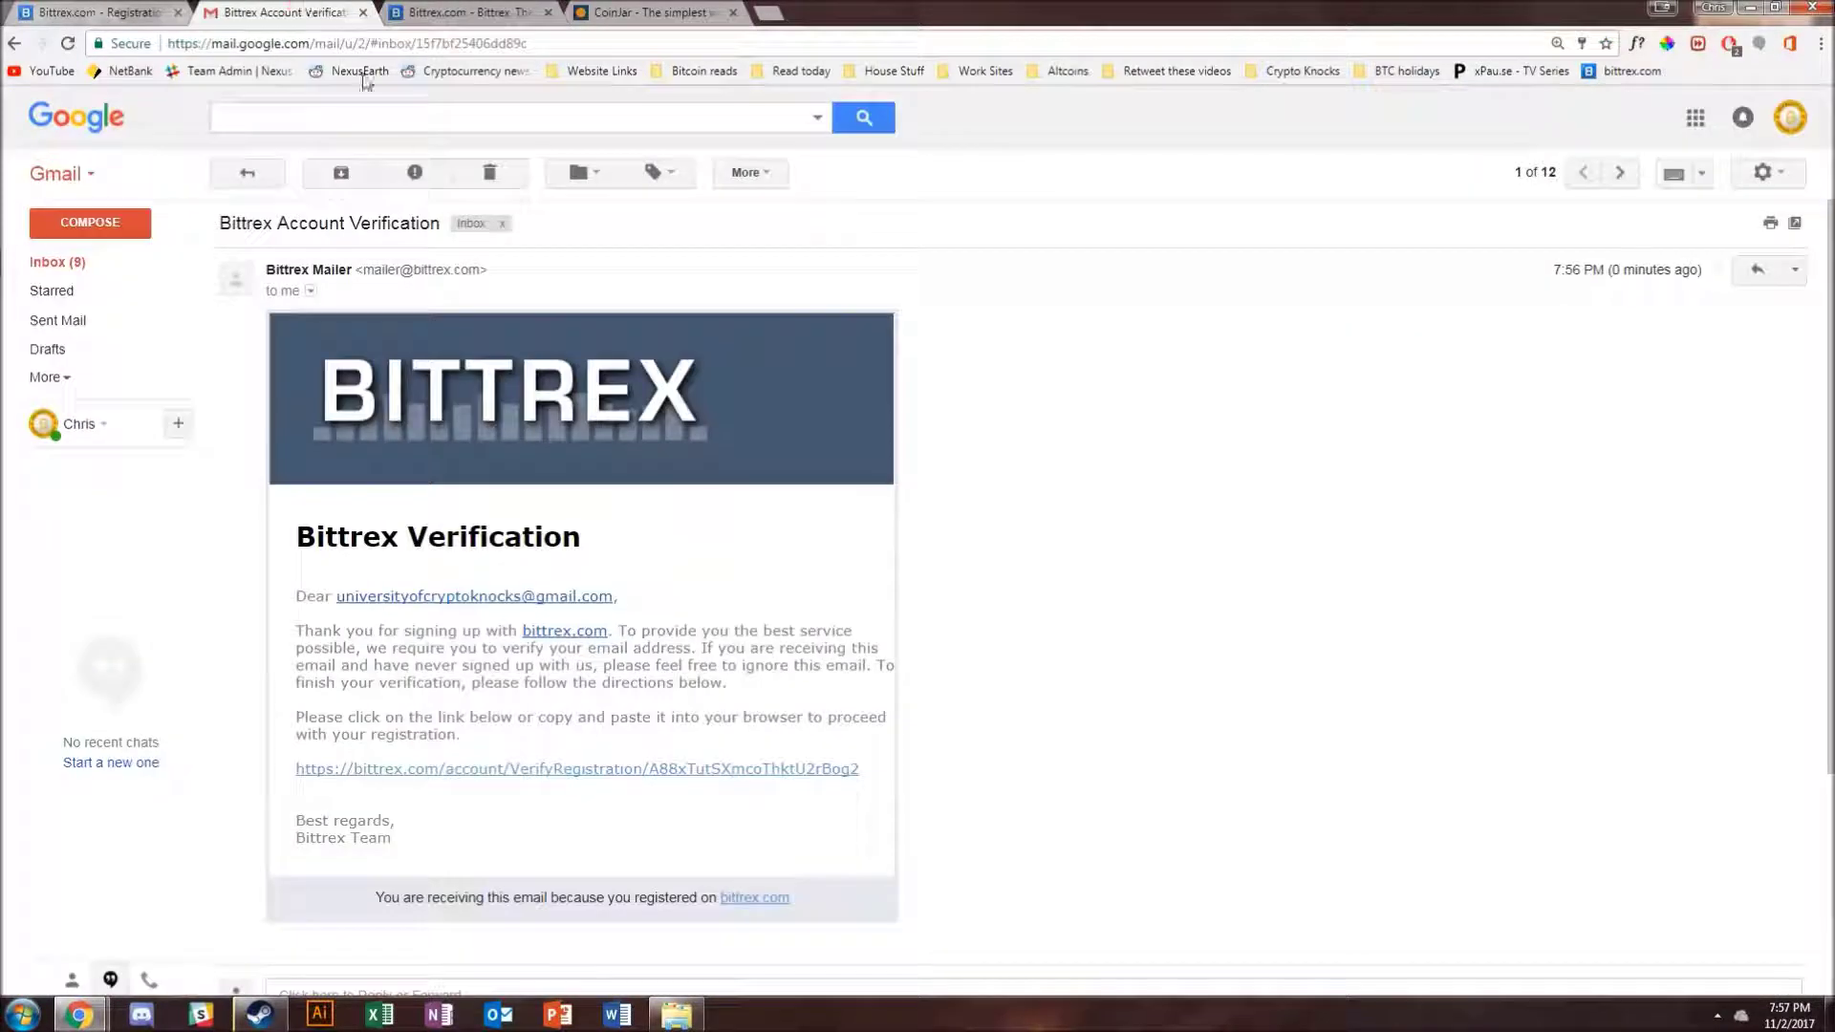
click(70, 272)
click(635, 286)
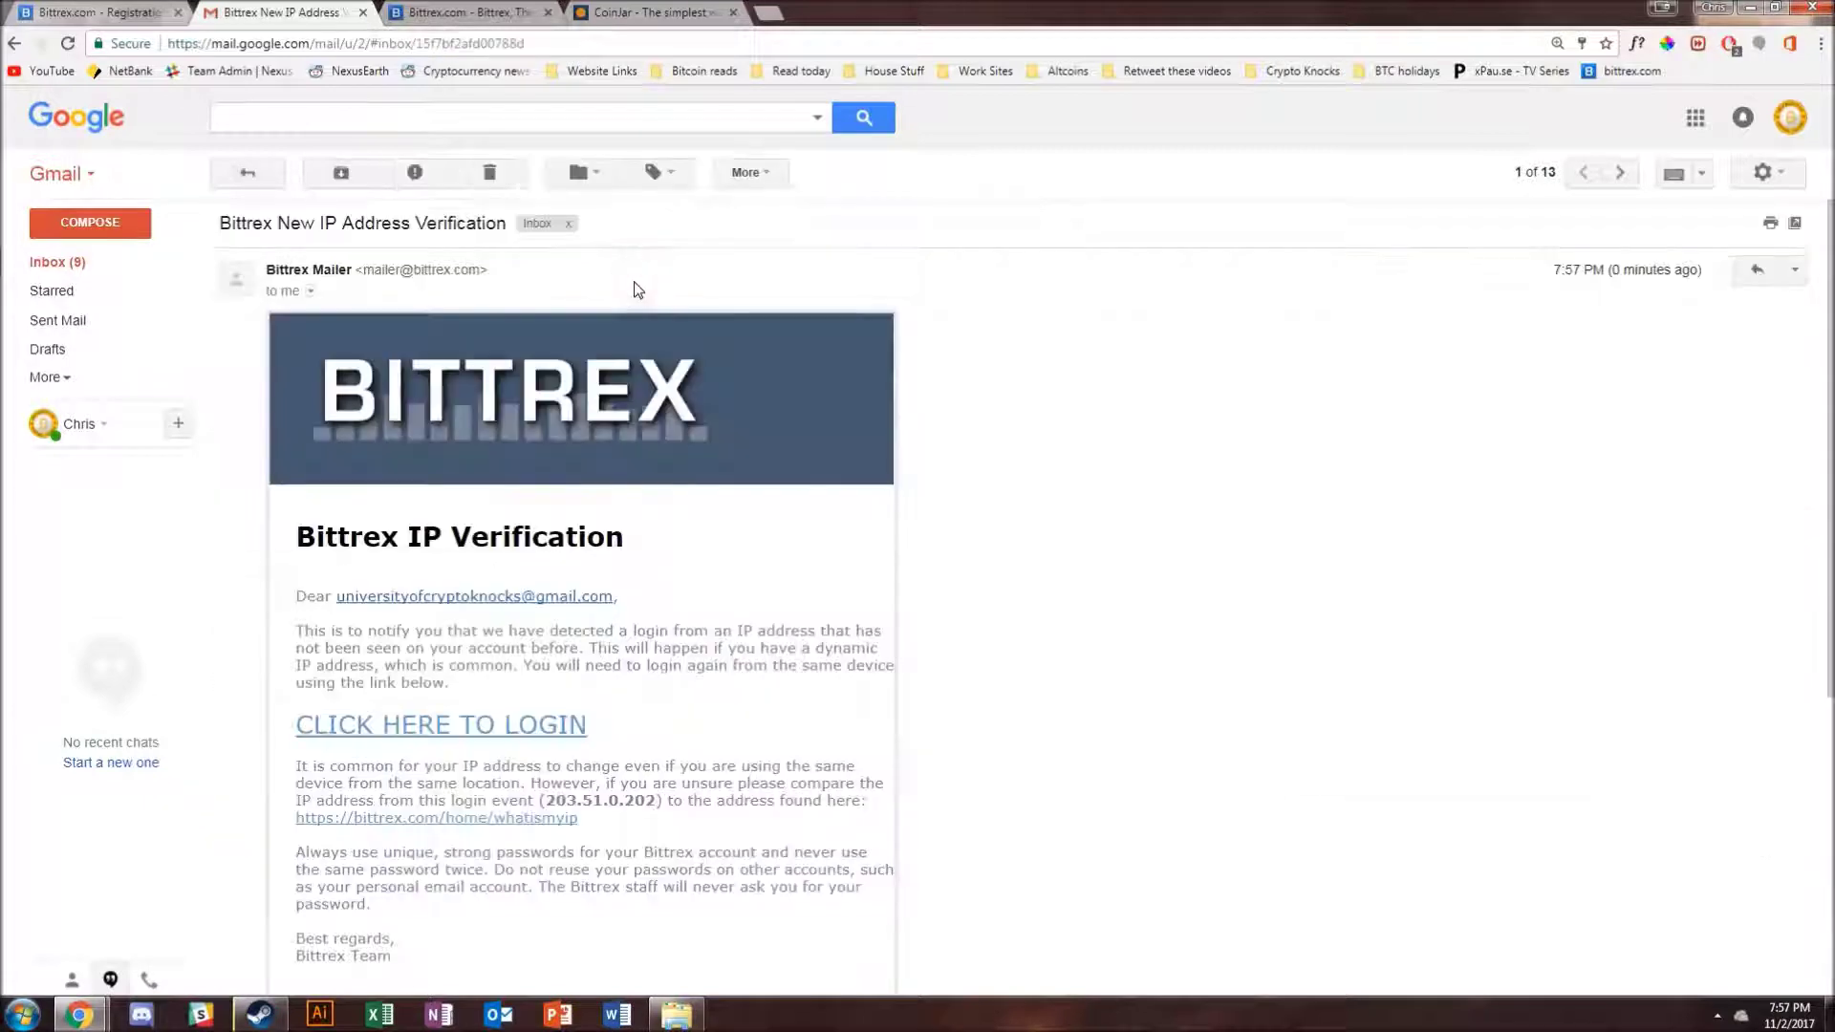
scroll(1057, 626, down, 2)
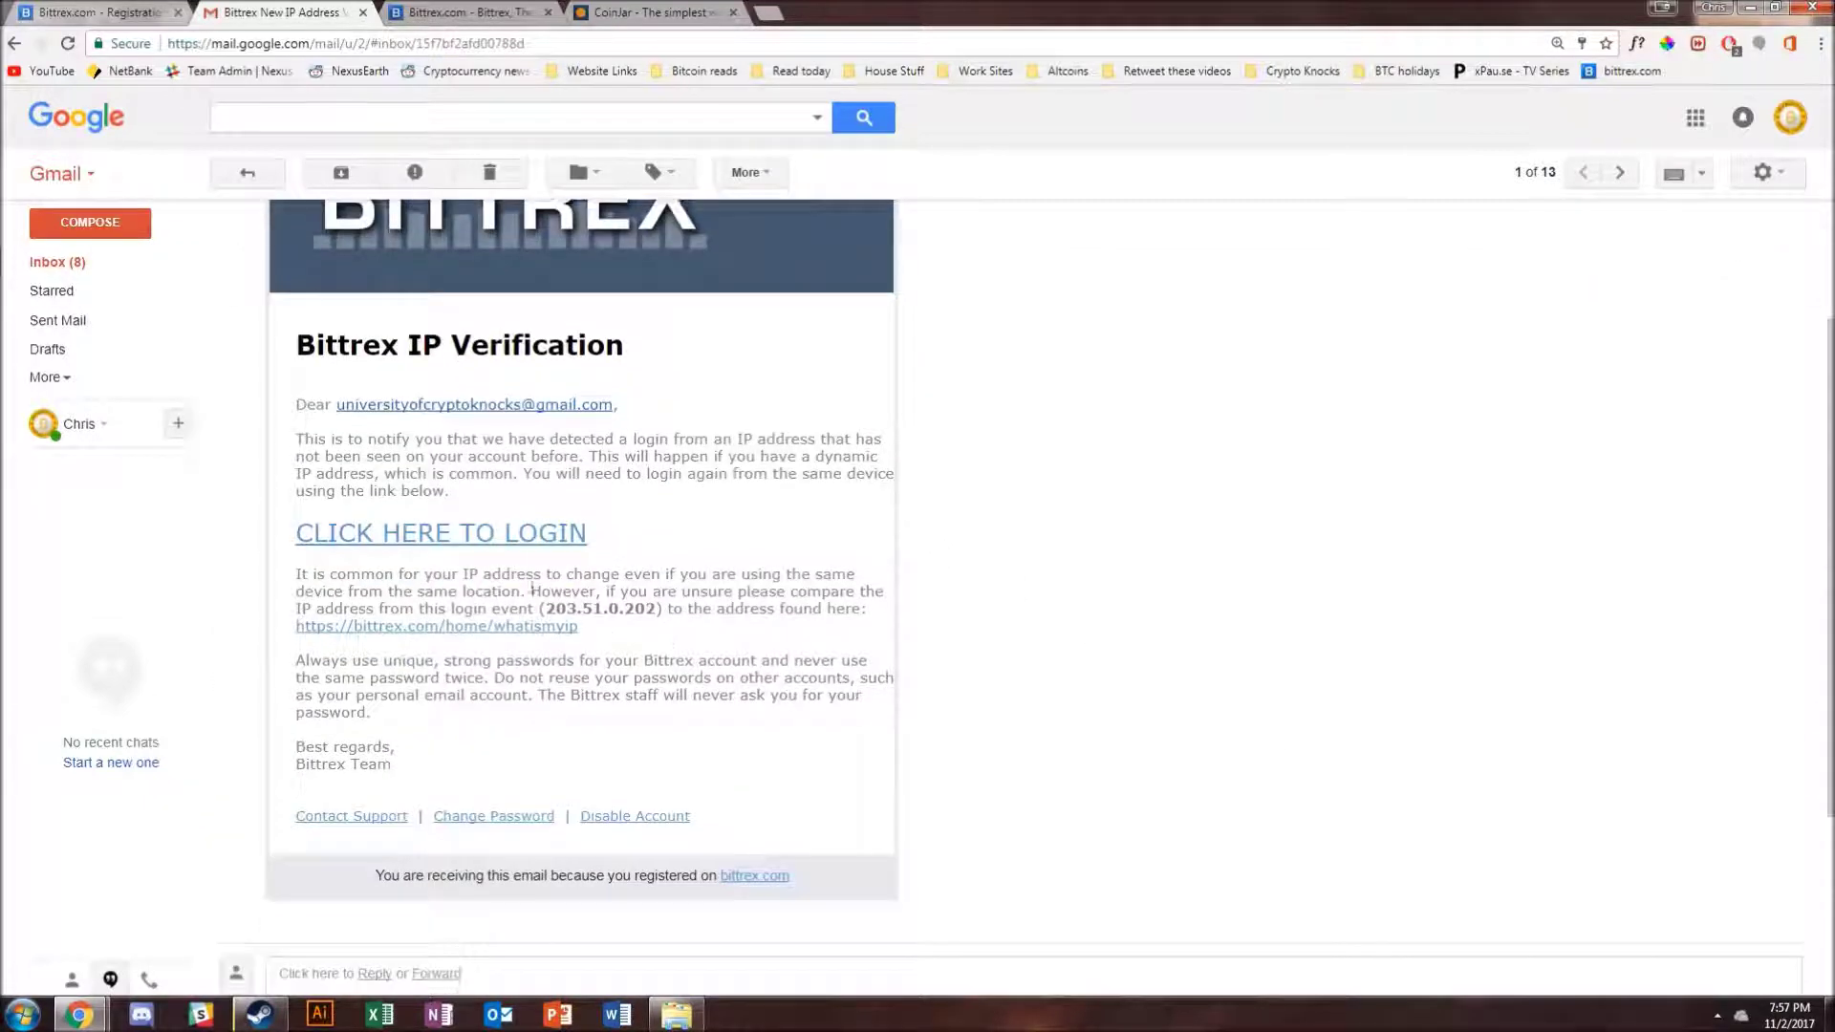
click(530, 538)
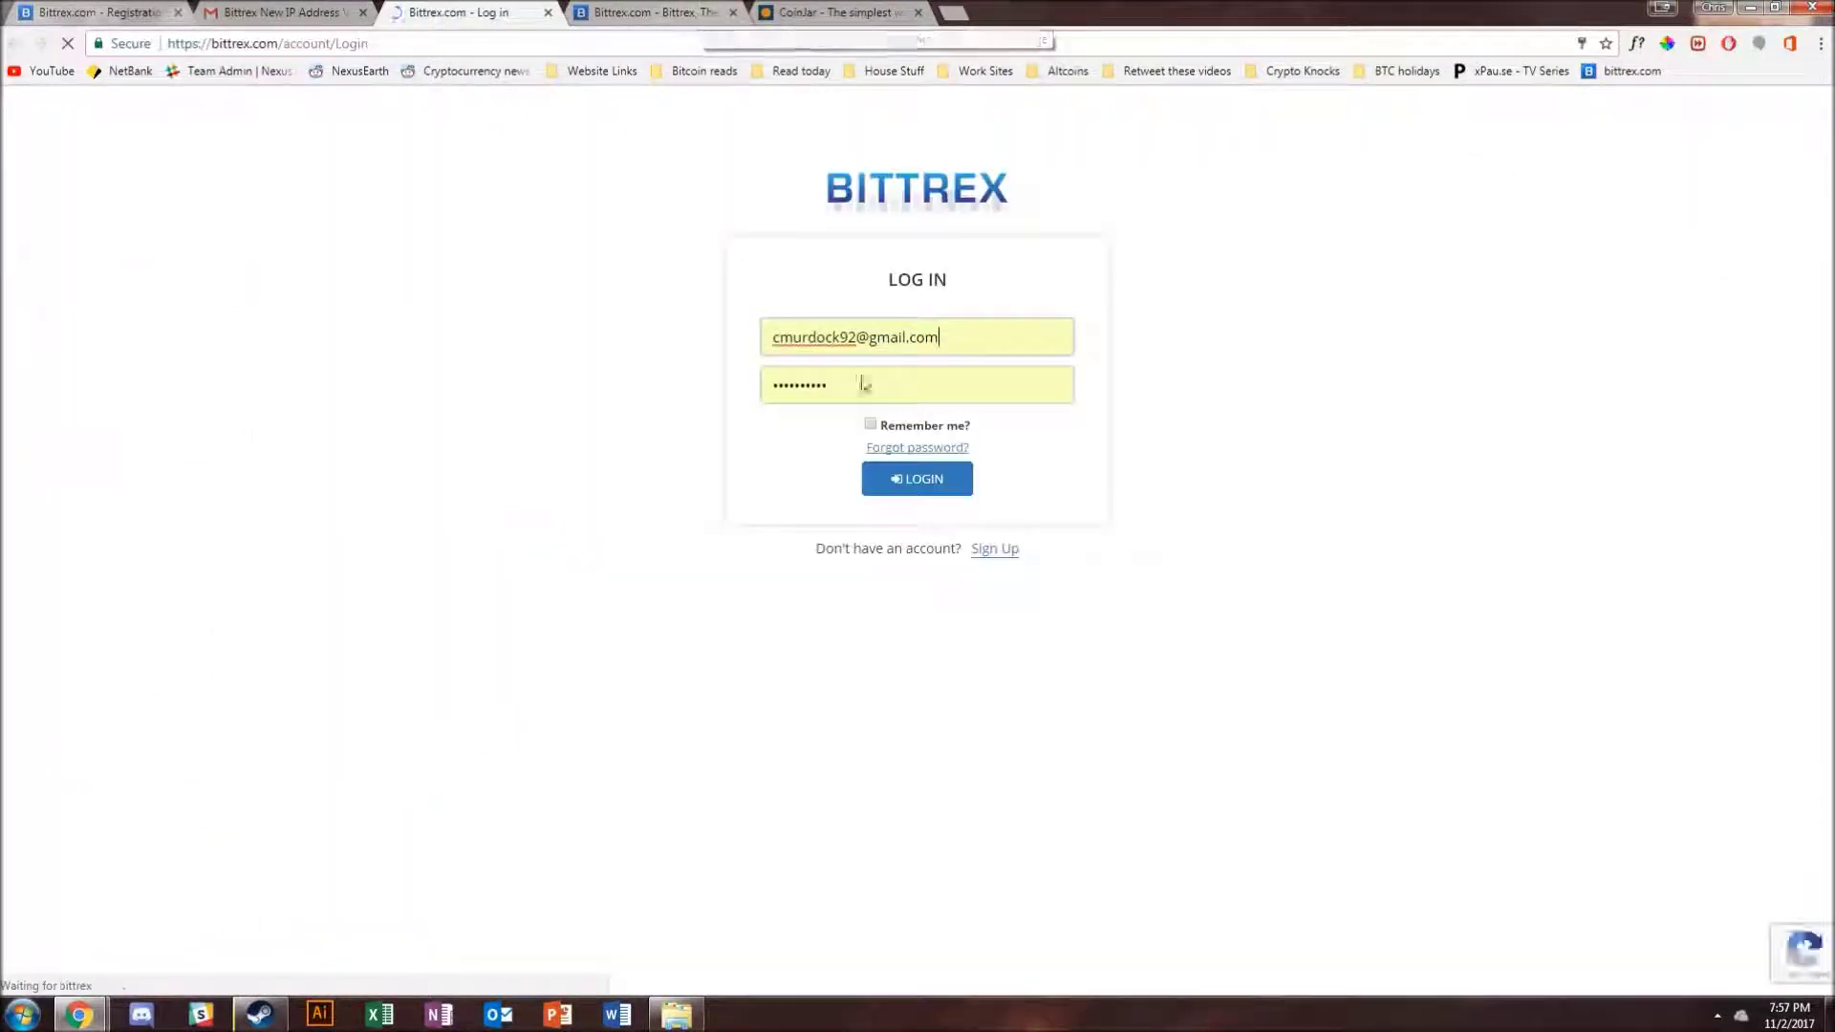
click(280, 11)
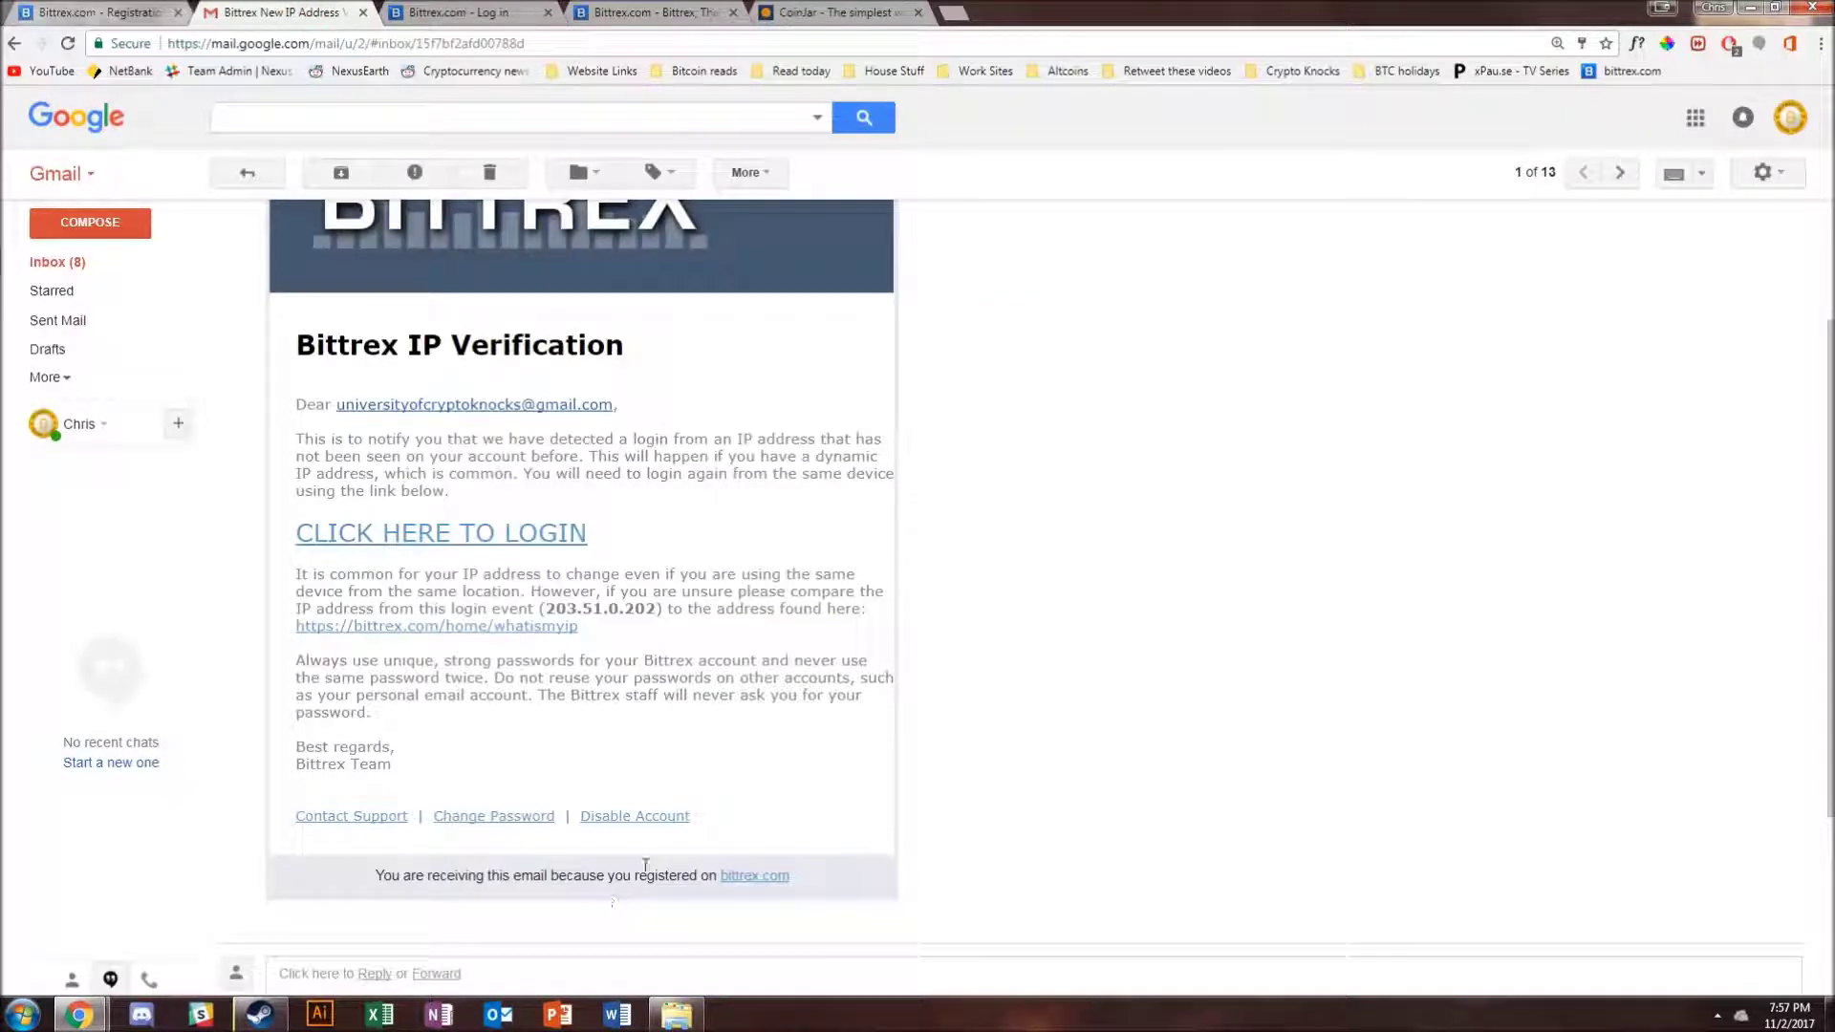
scroll(540, 593, up, 2)
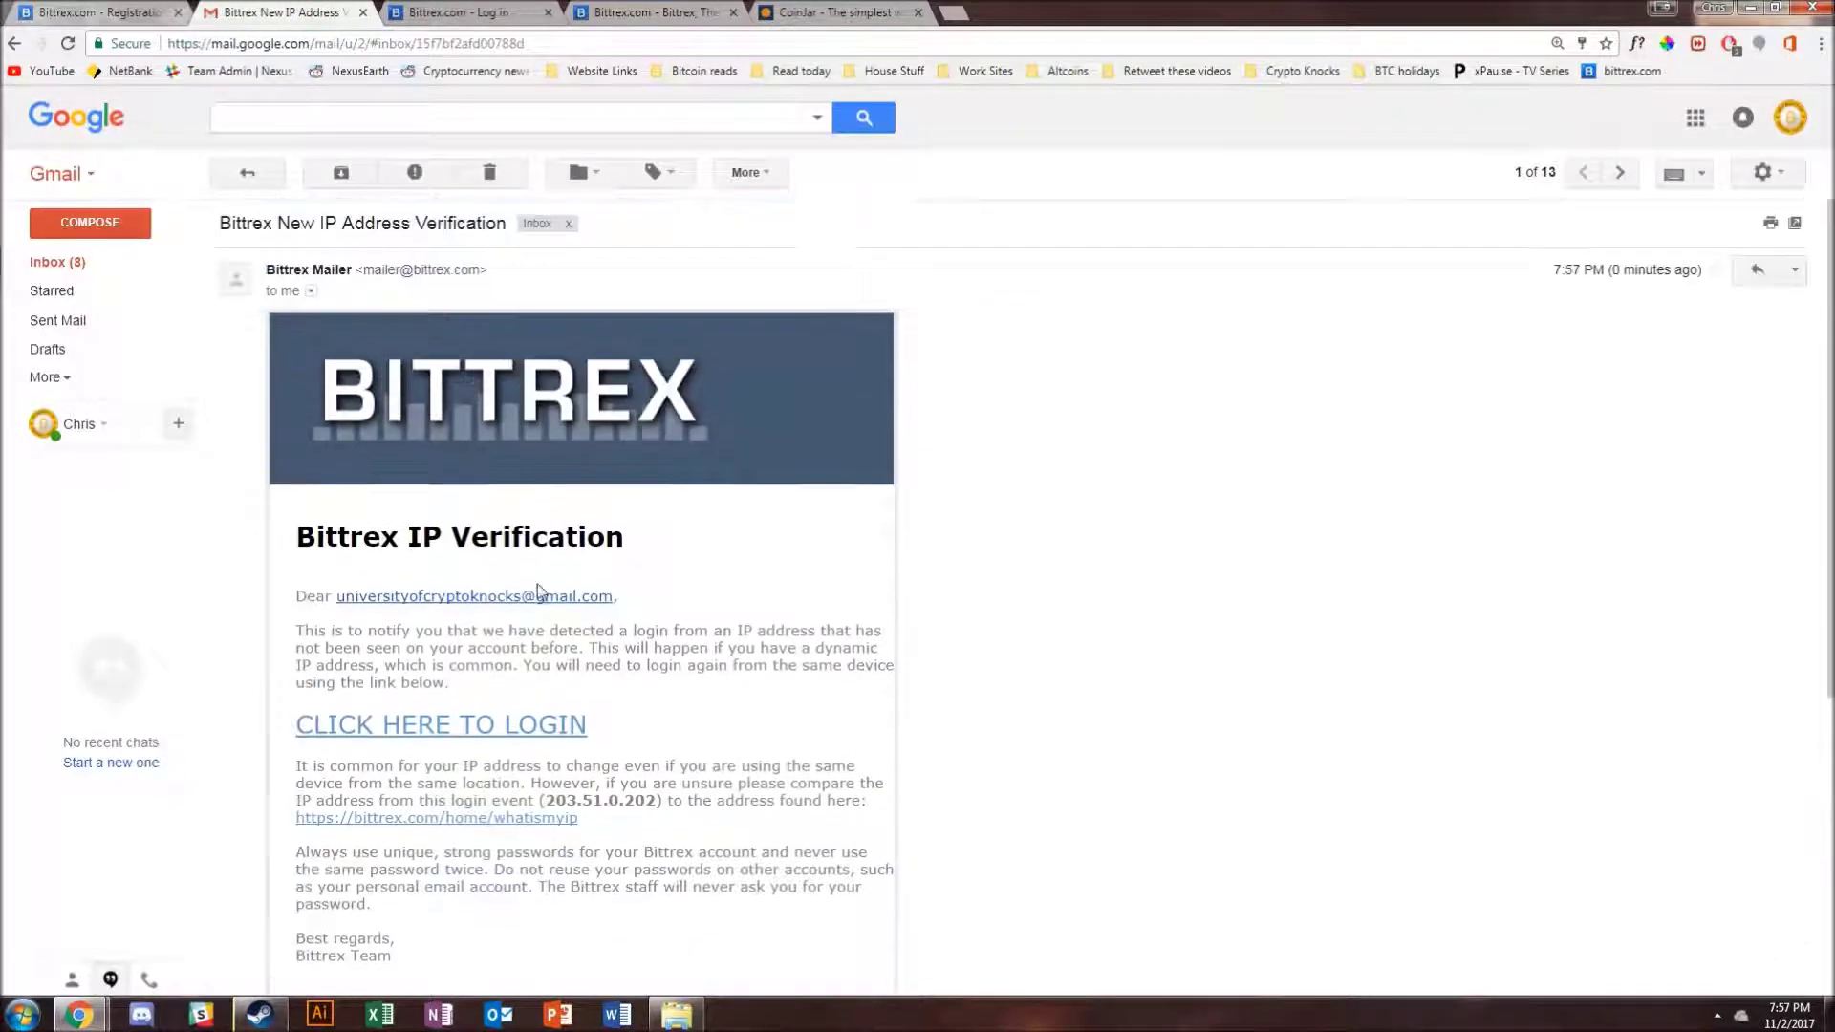
scroll(406, 487, down, 4)
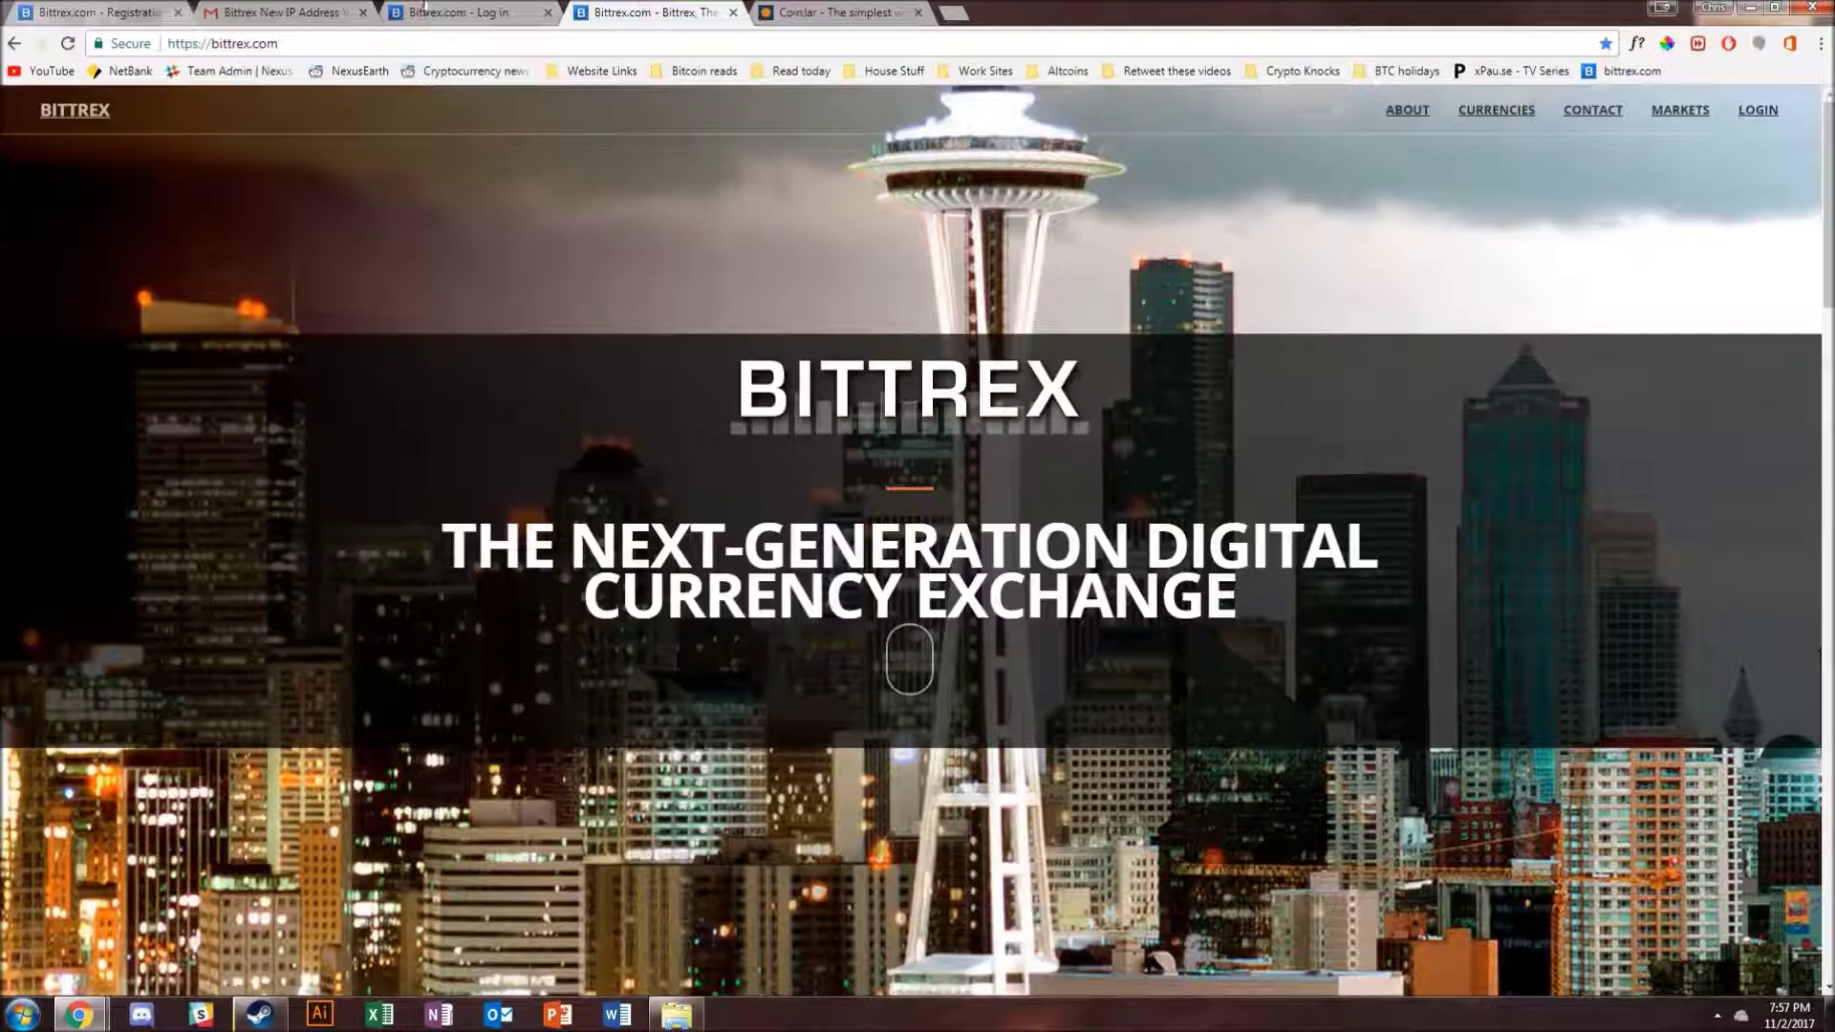
Log in to Bittrex with the suggested email, re-entering the password after the rejection.
click(653, 13)
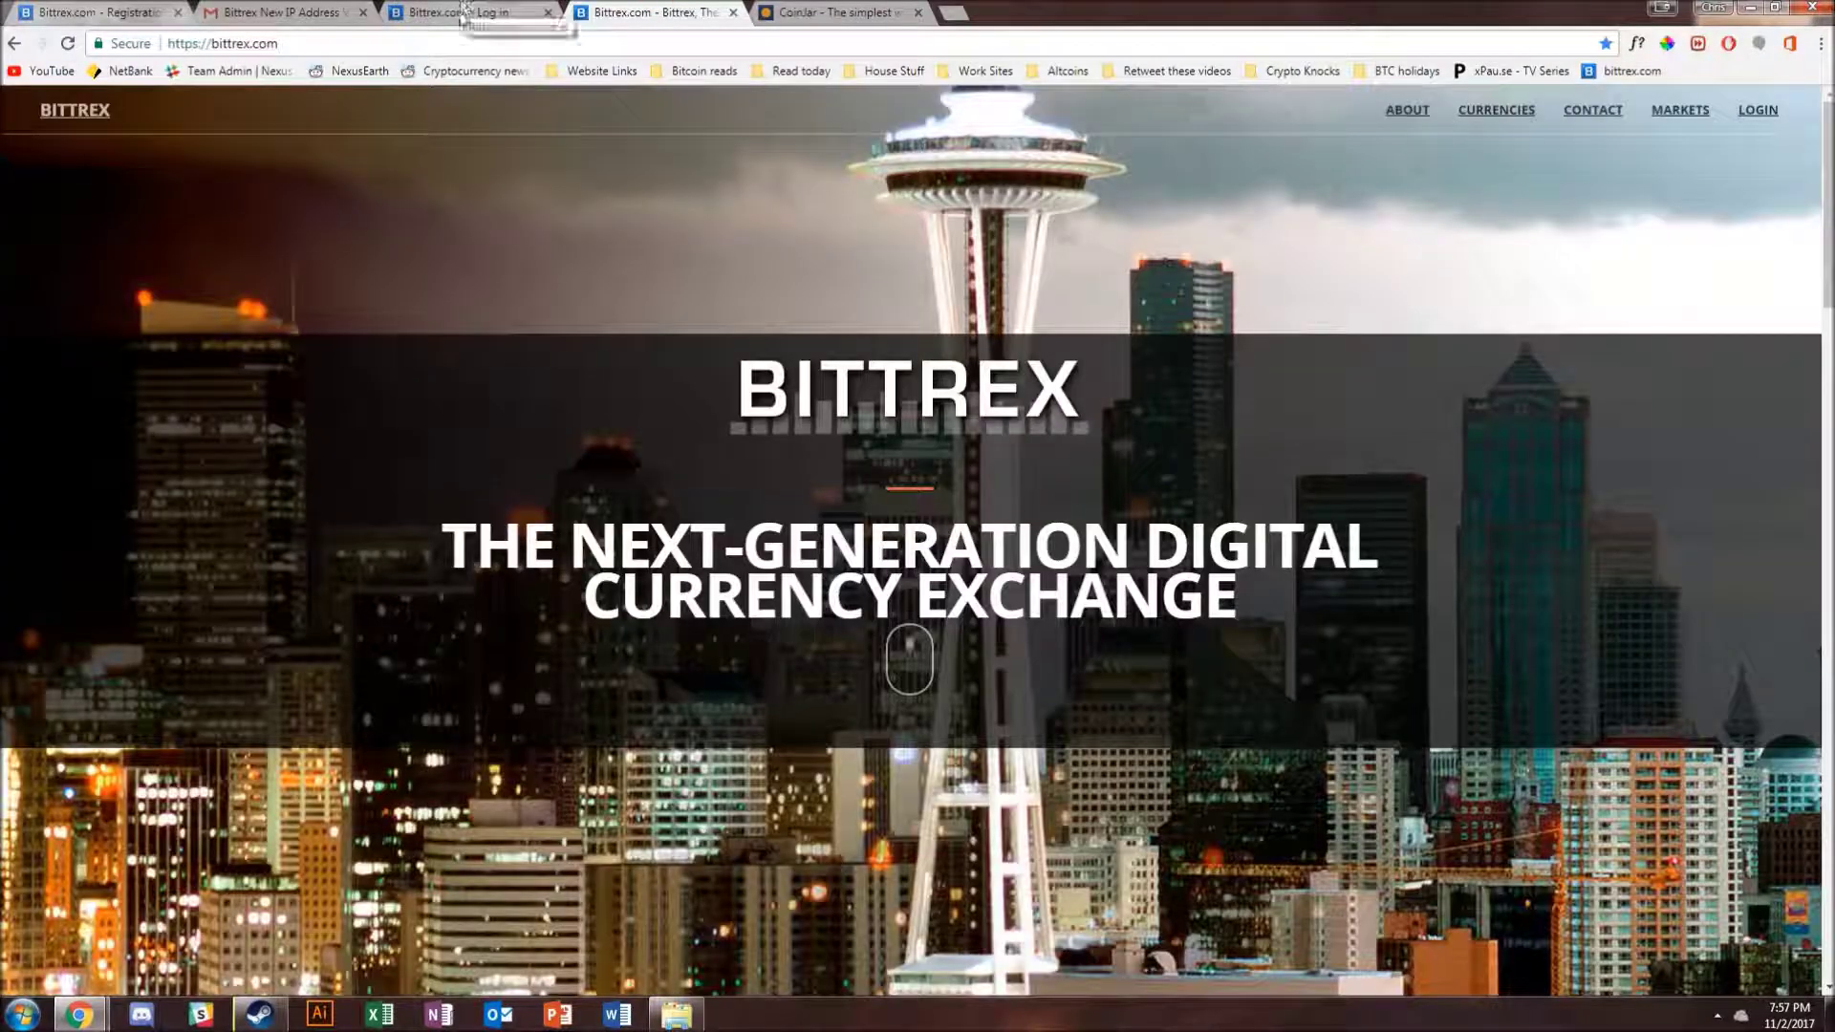
click(525, 14)
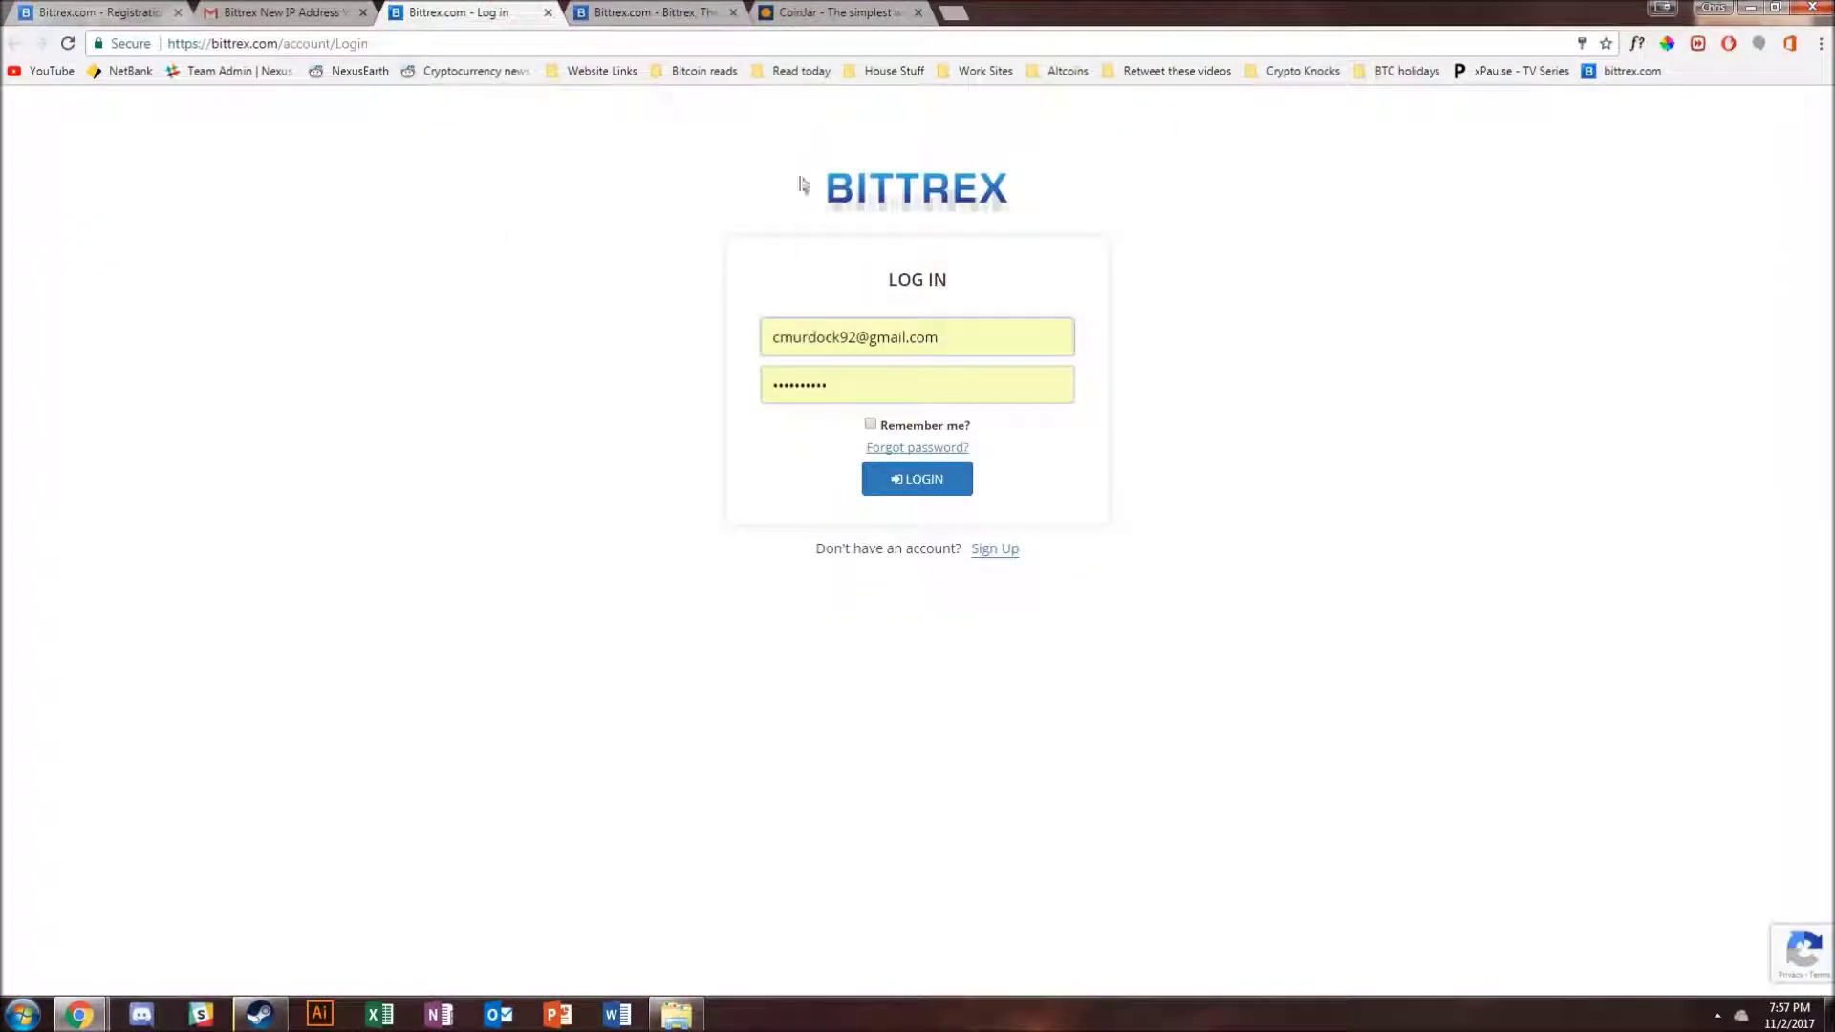
drag(964, 336, 740, 349)
text(u)
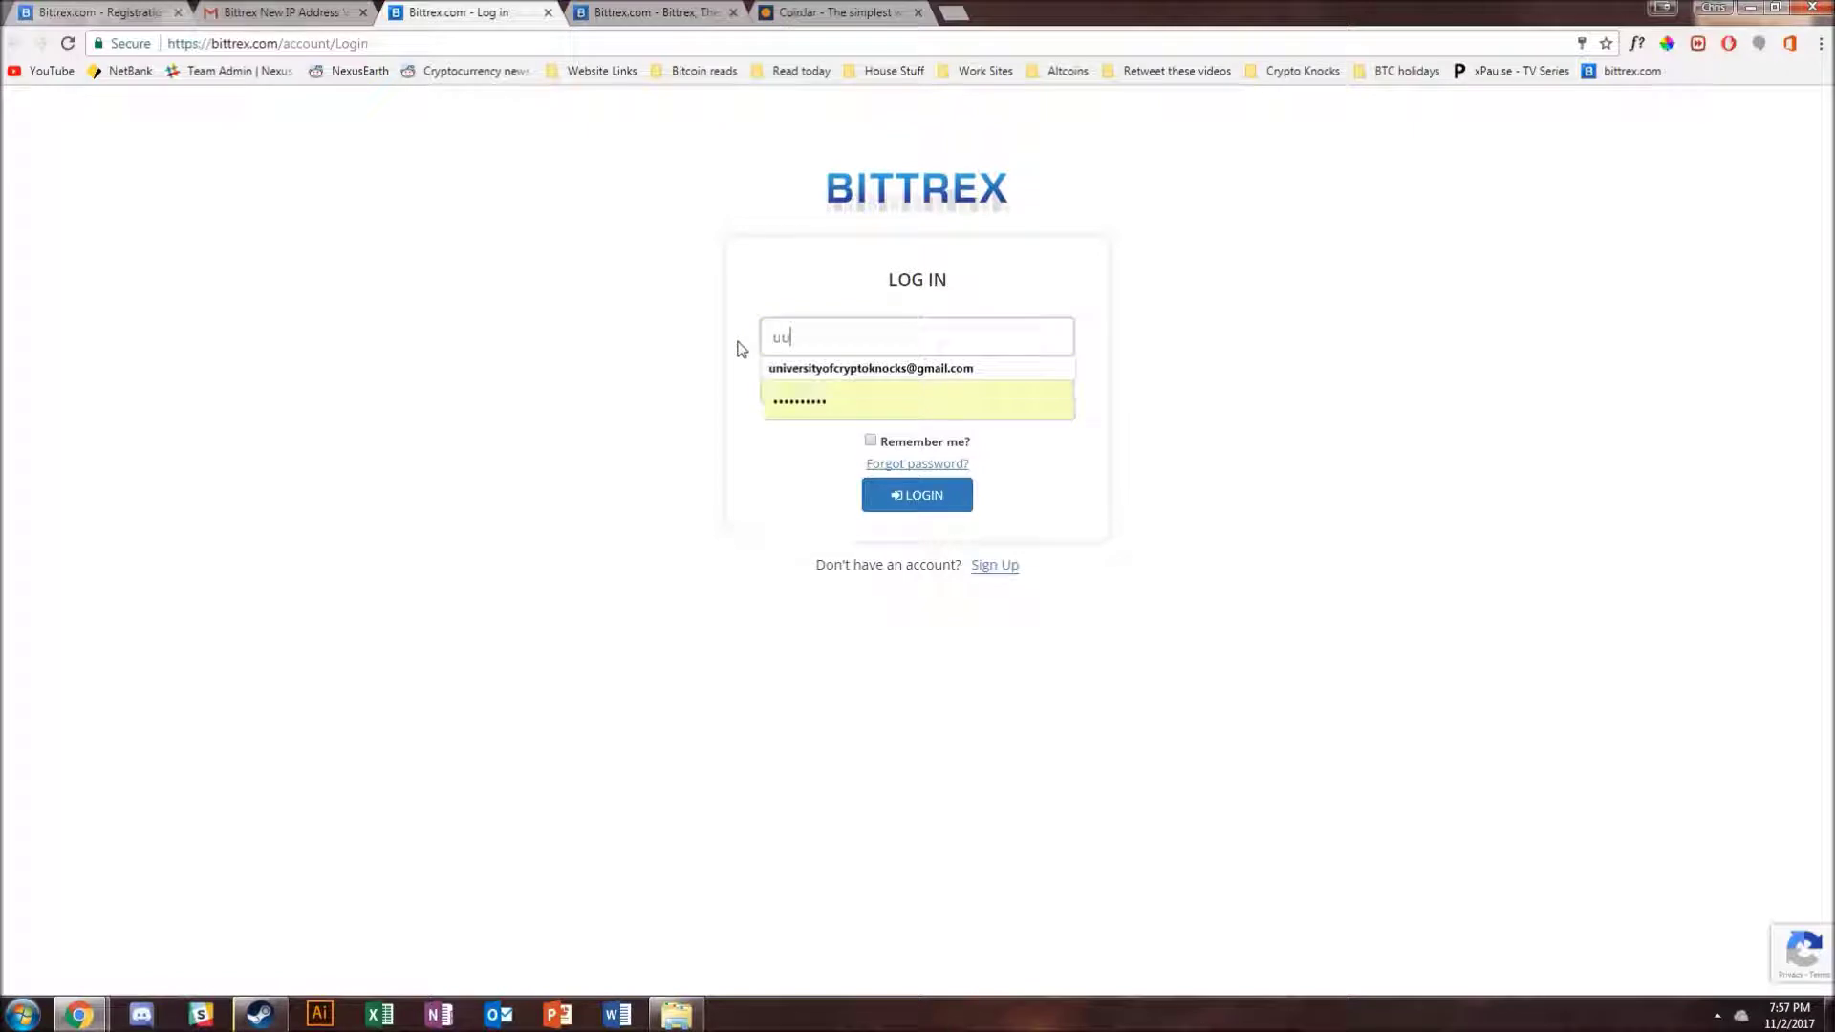
text(n)
click(799, 369)
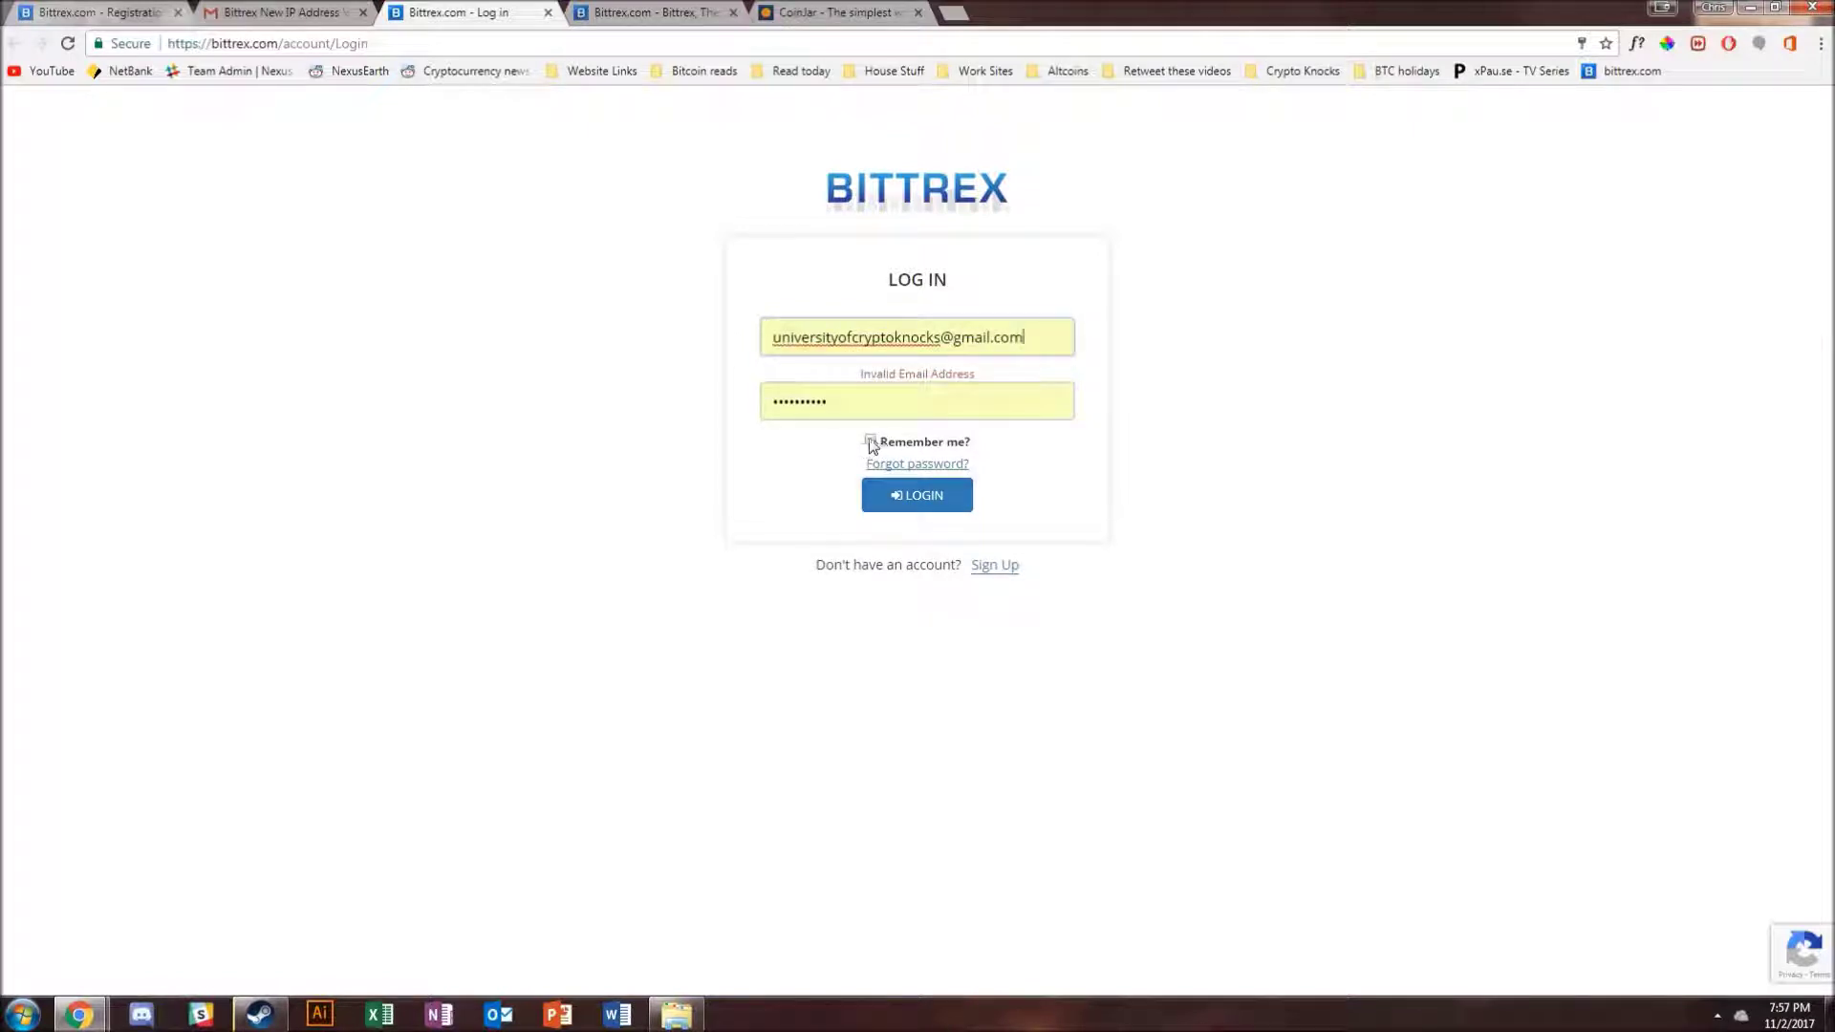
click(889, 490)
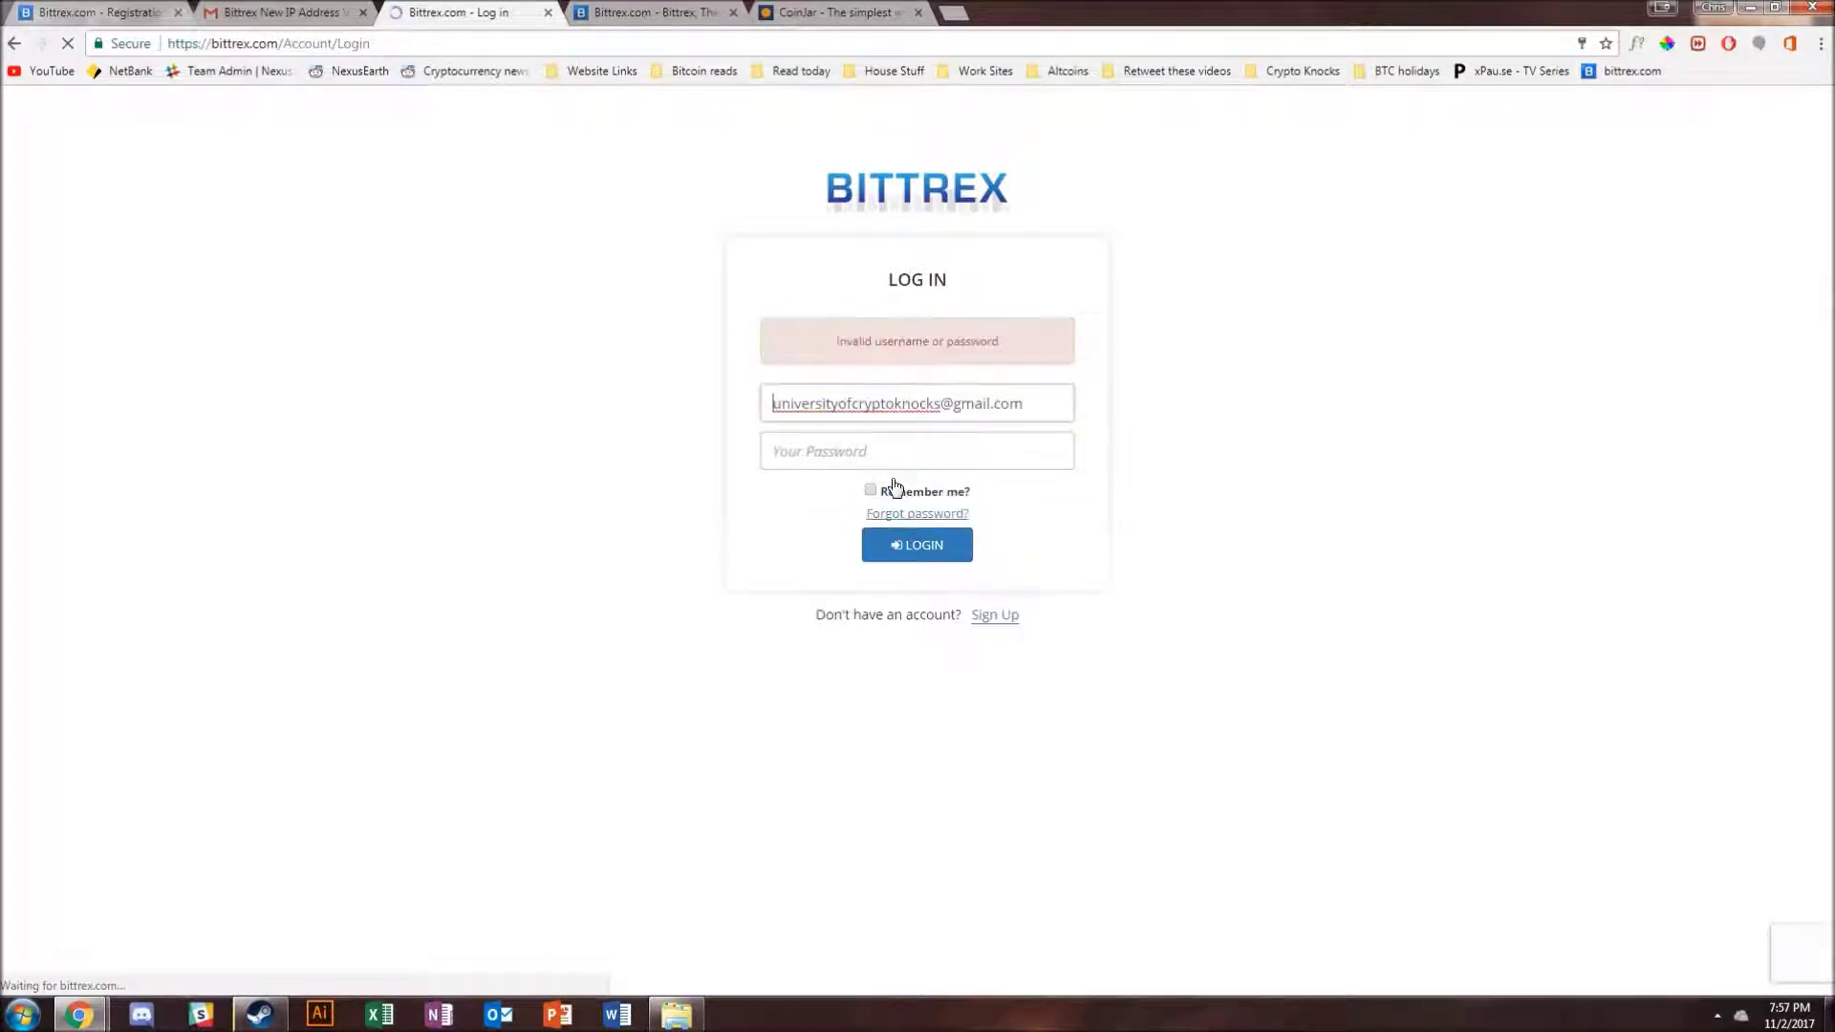
click(951, 440)
text(**)
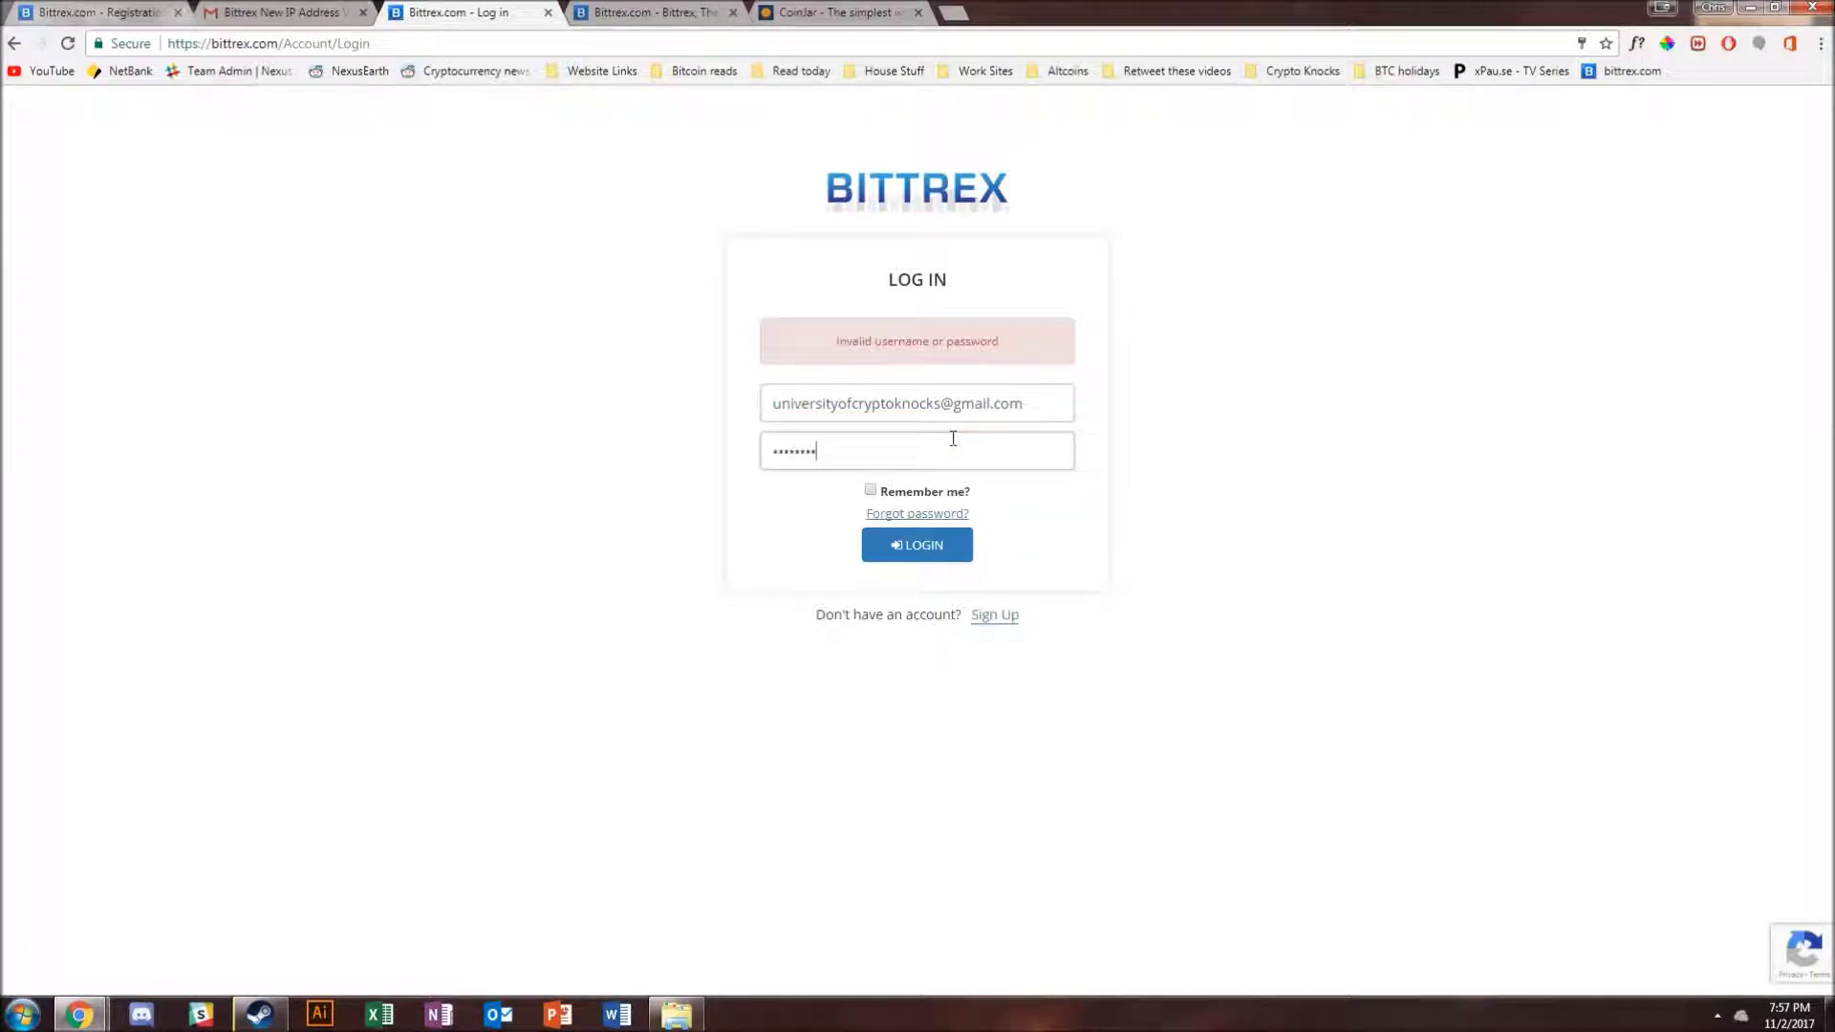
key(Return)
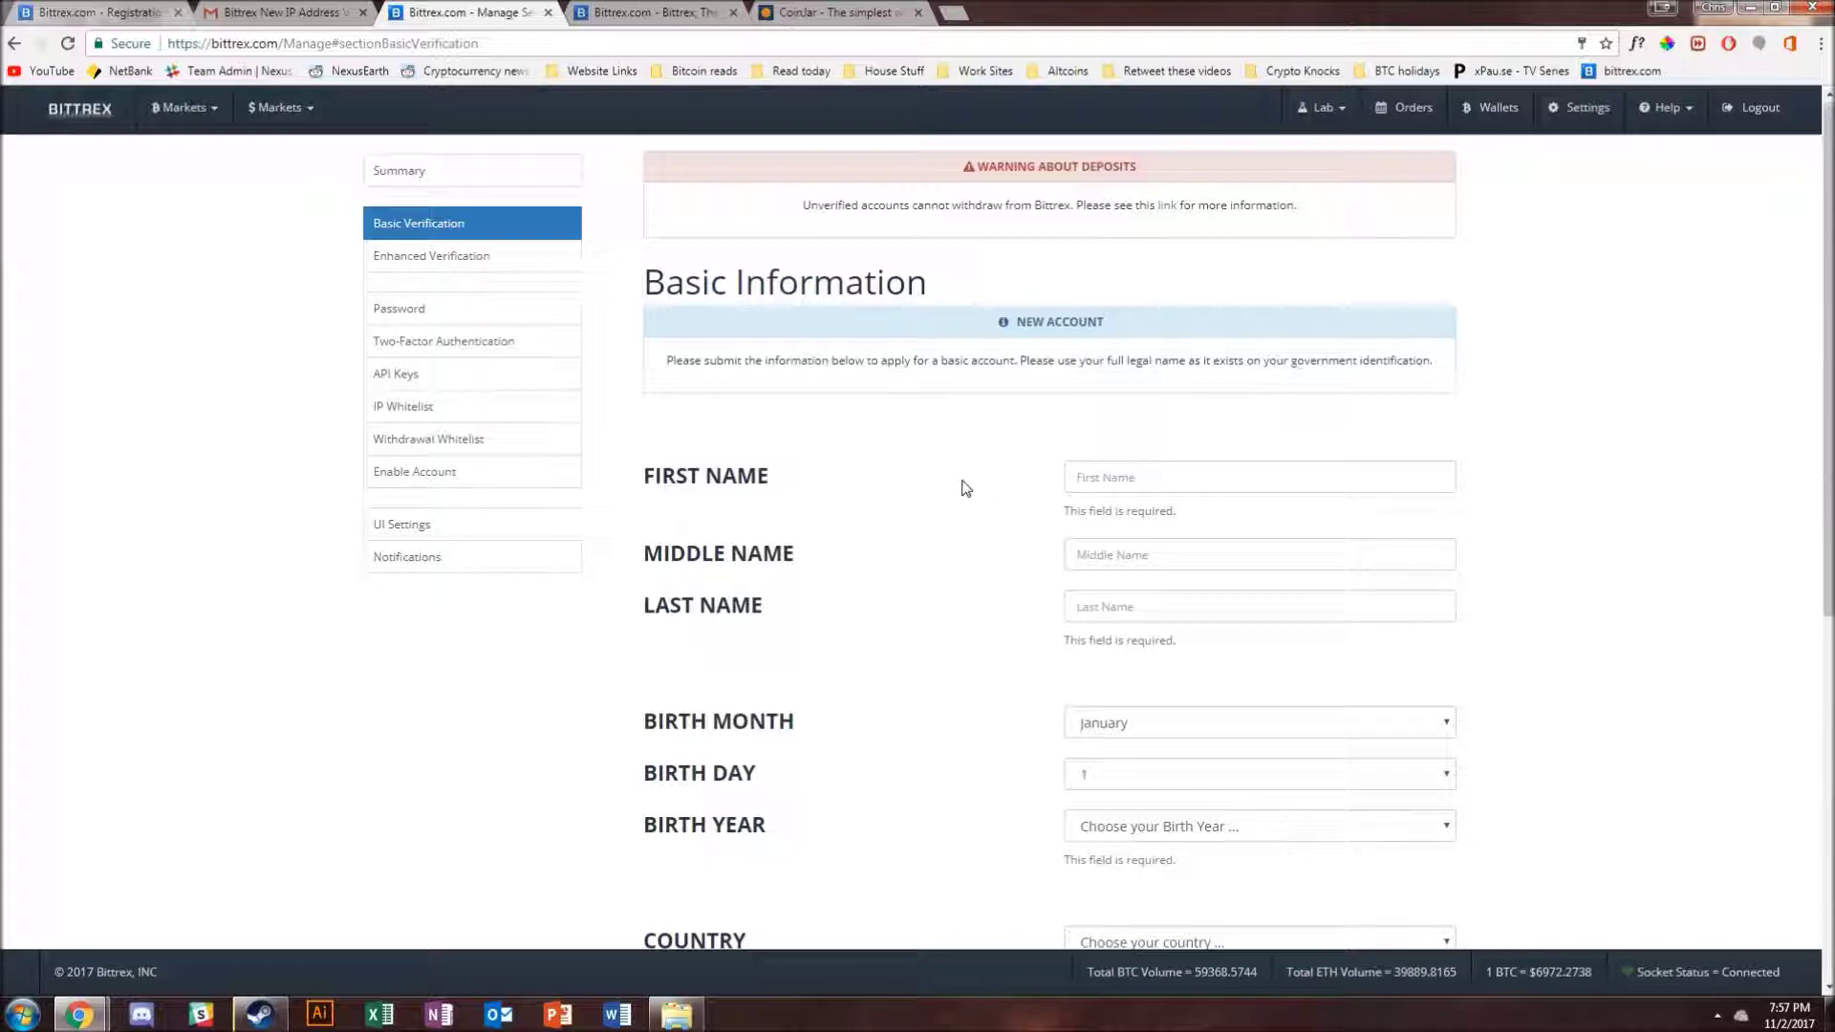
scroll(975, 480, down, 2)
scroll(945, 579, down, 1)
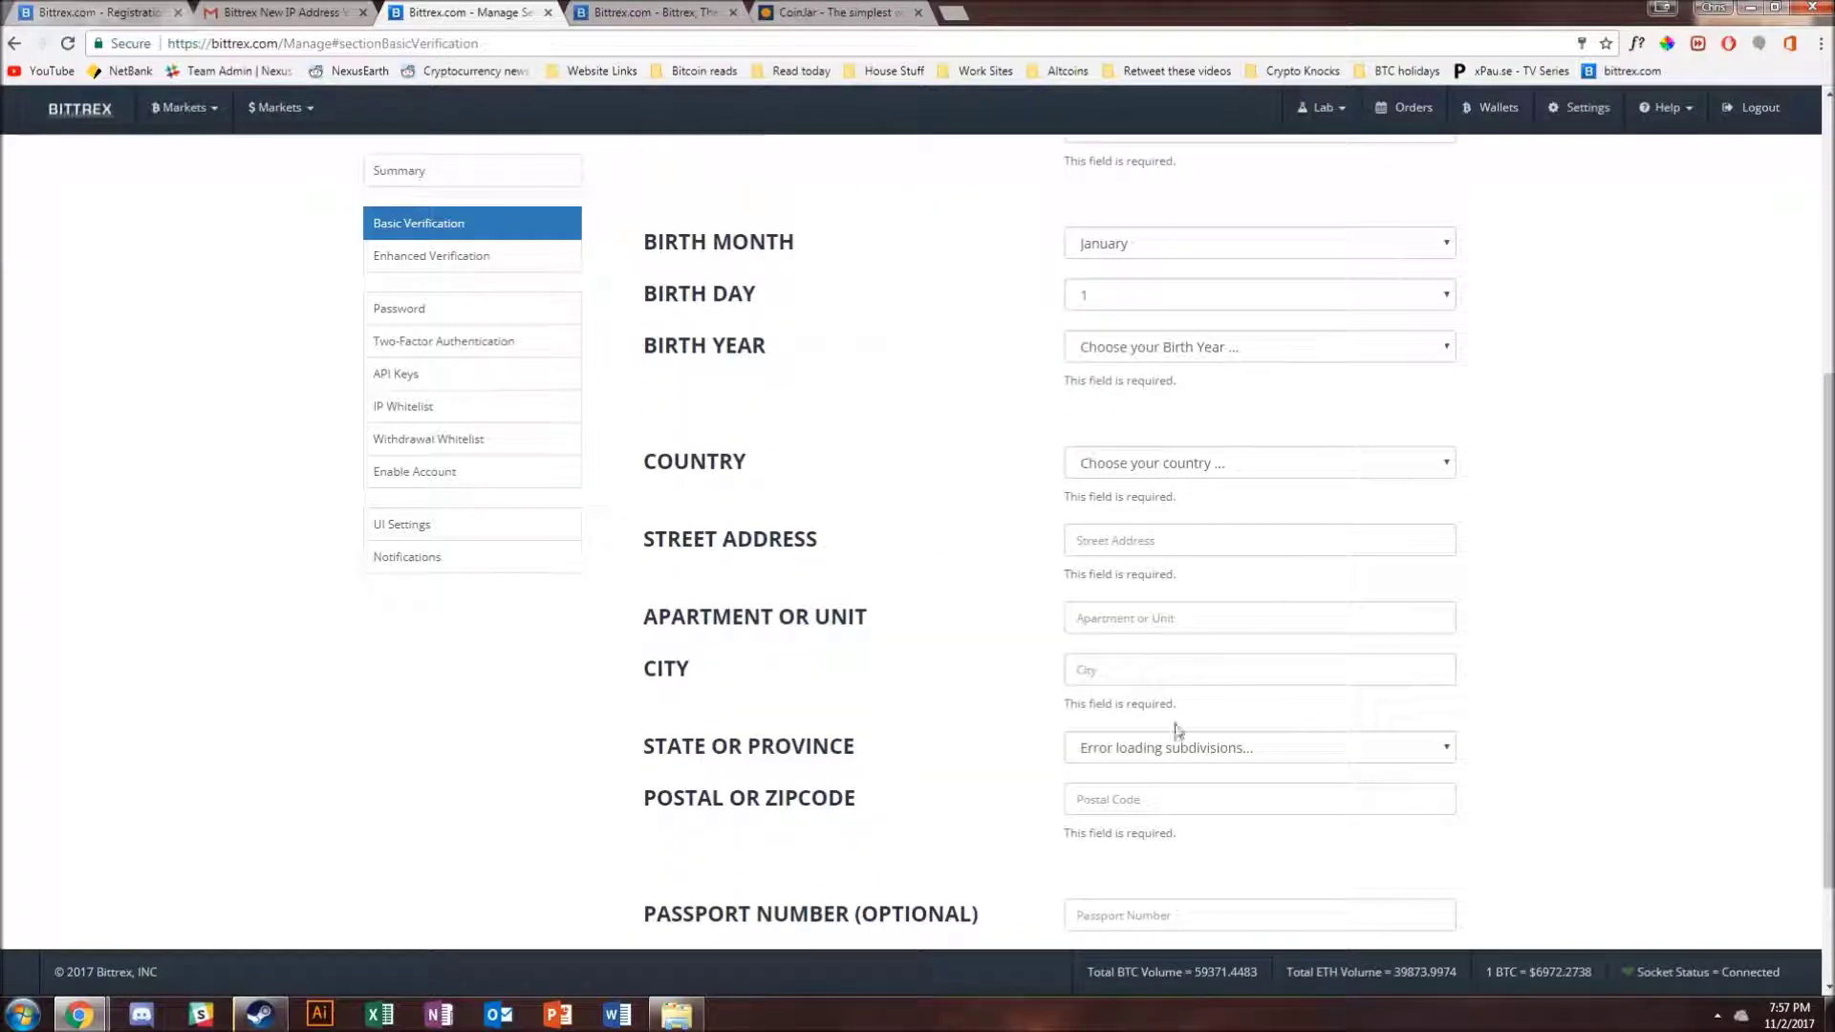
scroll(932, 509, down, 1)
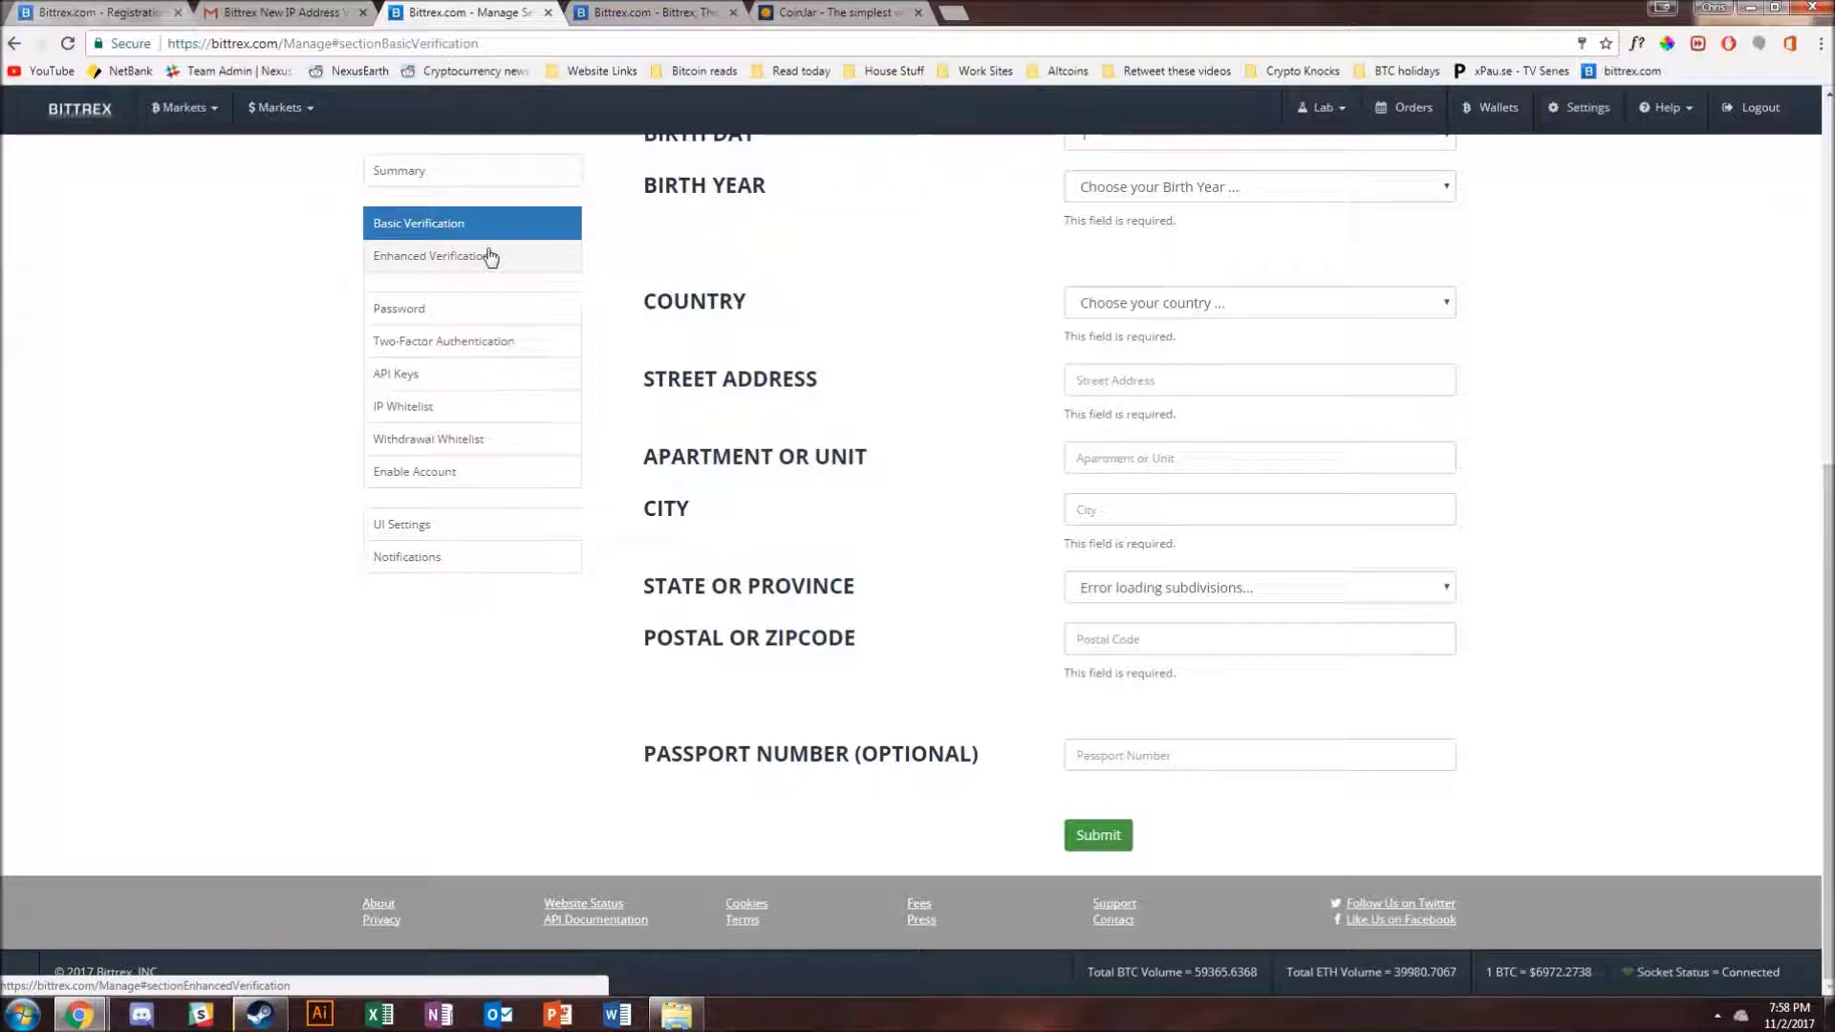
click(489, 257)
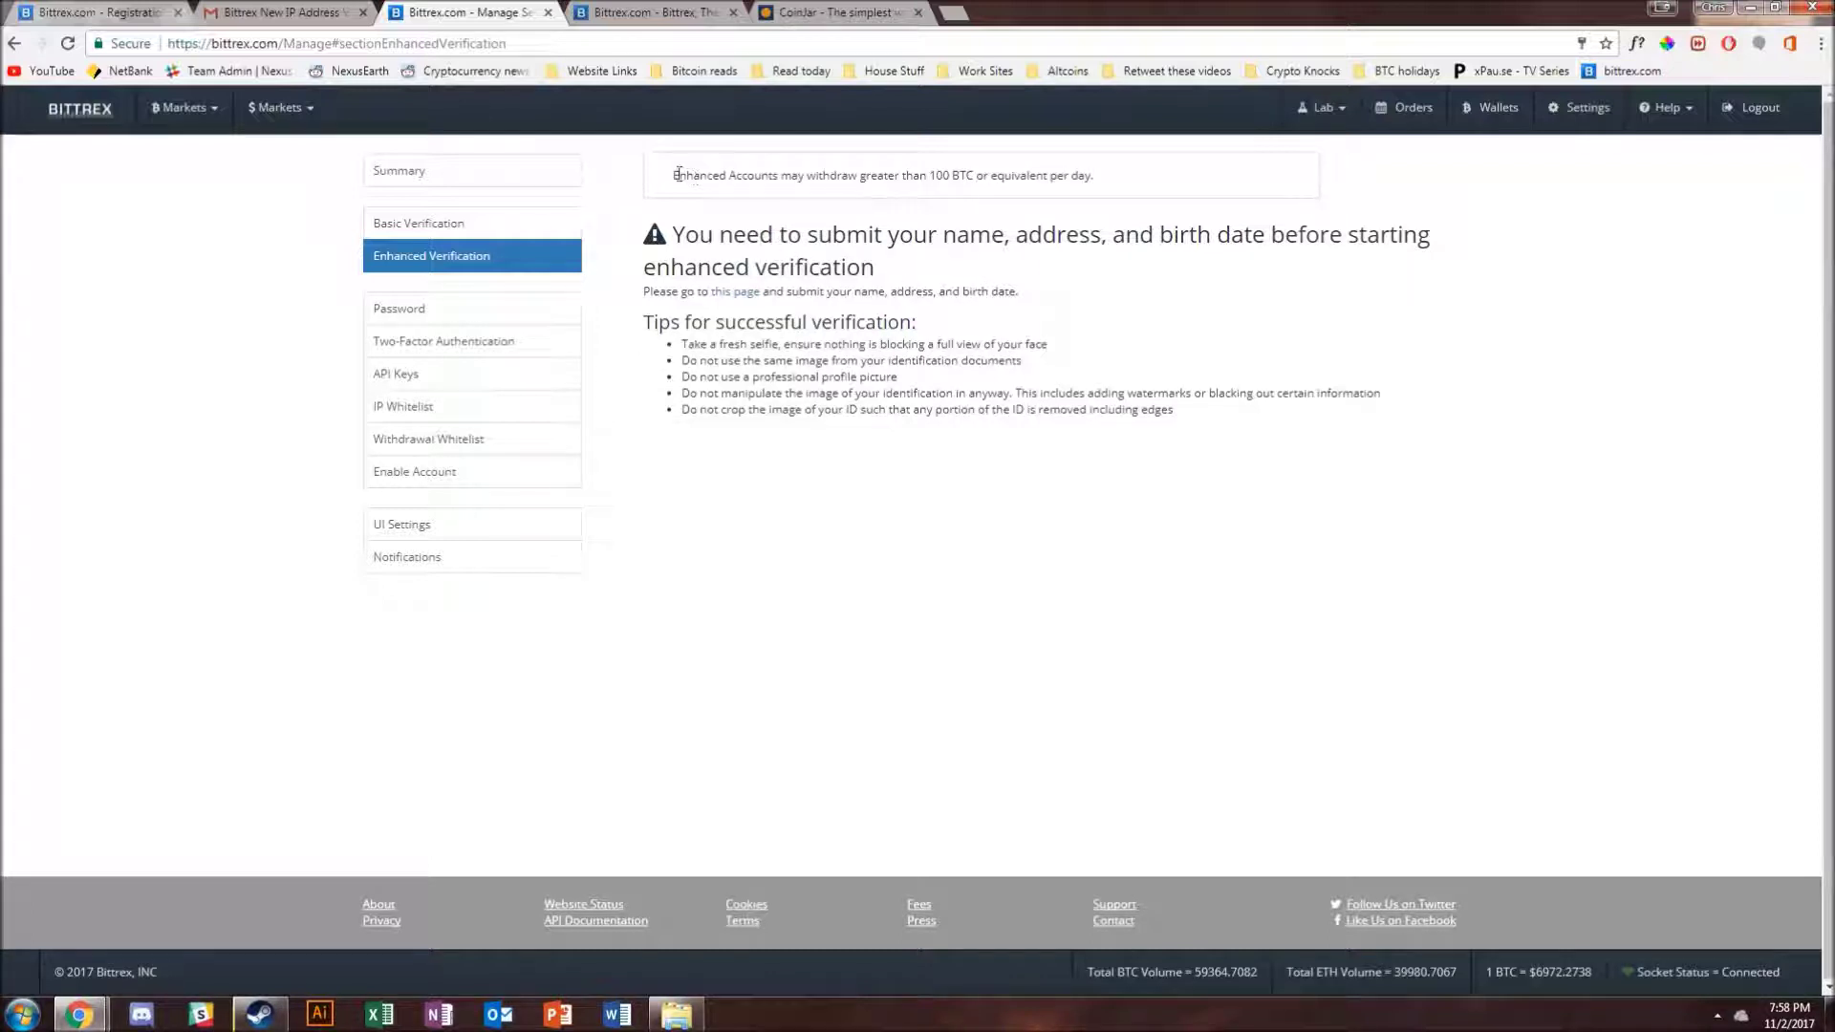
Review the withdrawal-limit notice, then the Password, Two-Factor Authentication, API Keys and IP Whitelist pages.
drag(676, 173, 684, 194)
drag(684, 194, 1116, 193)
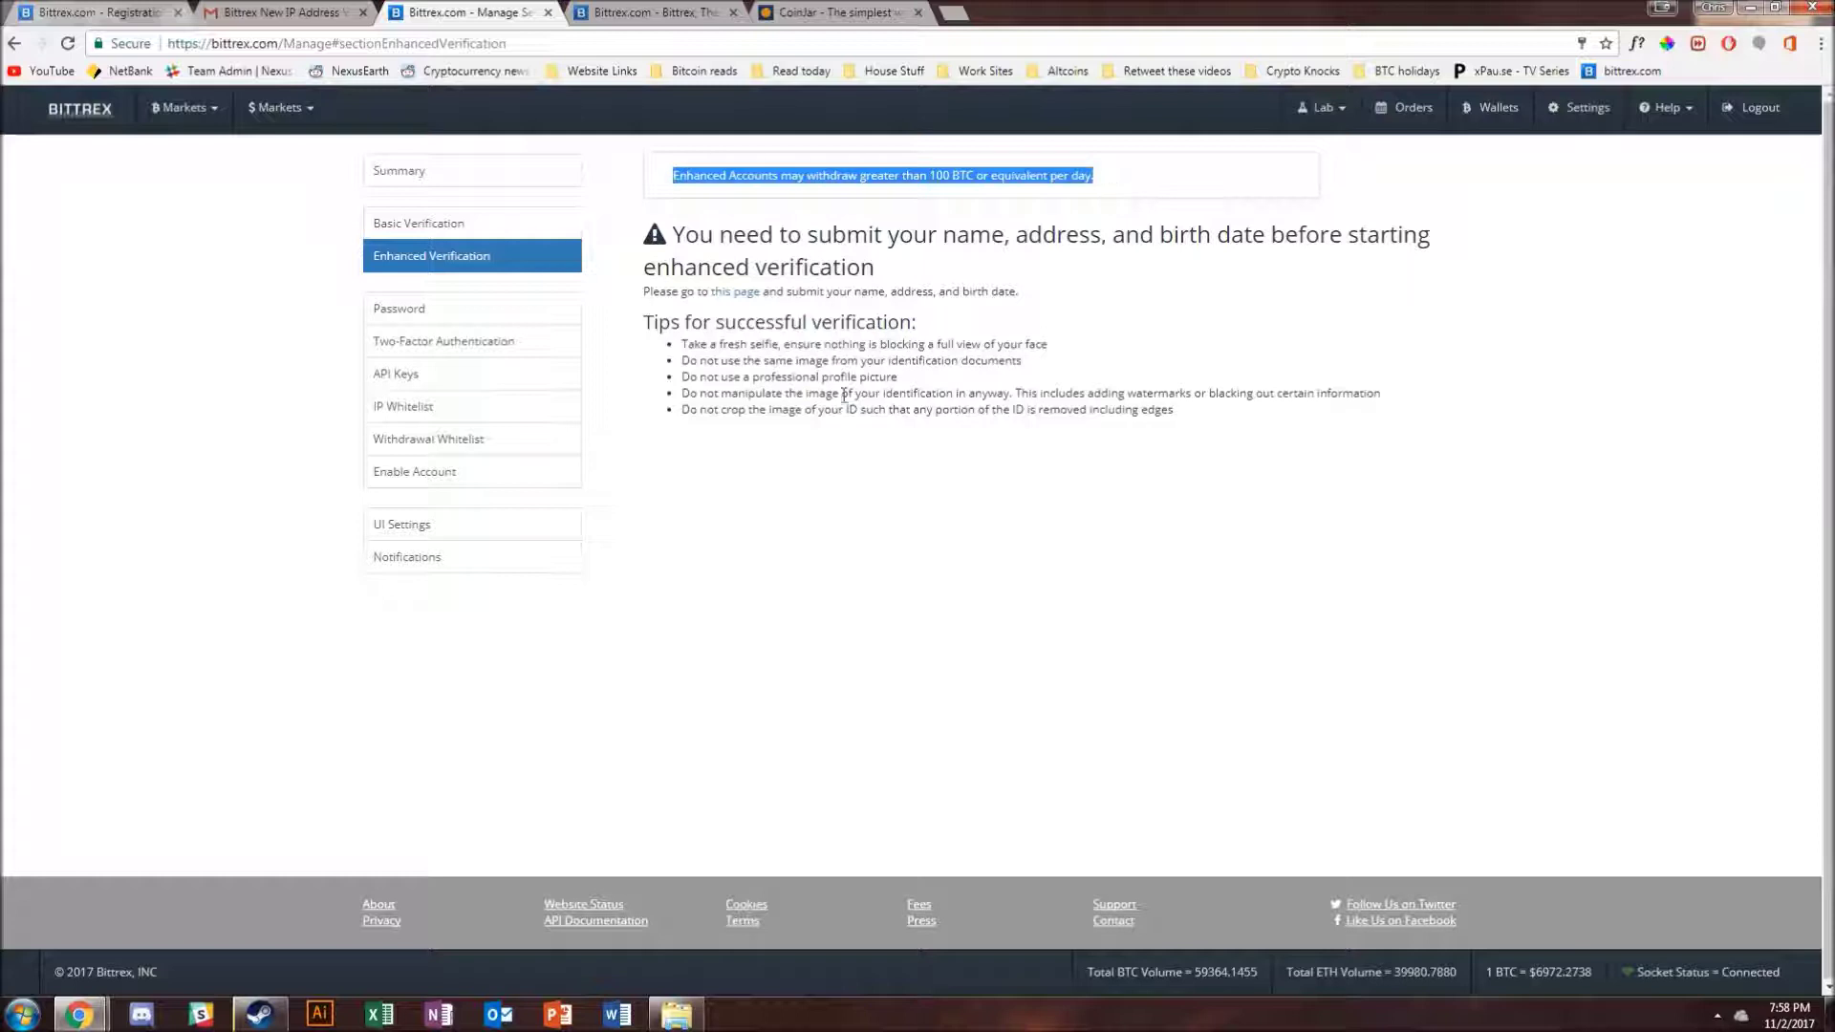
click(763, 491)
click(410, 307)
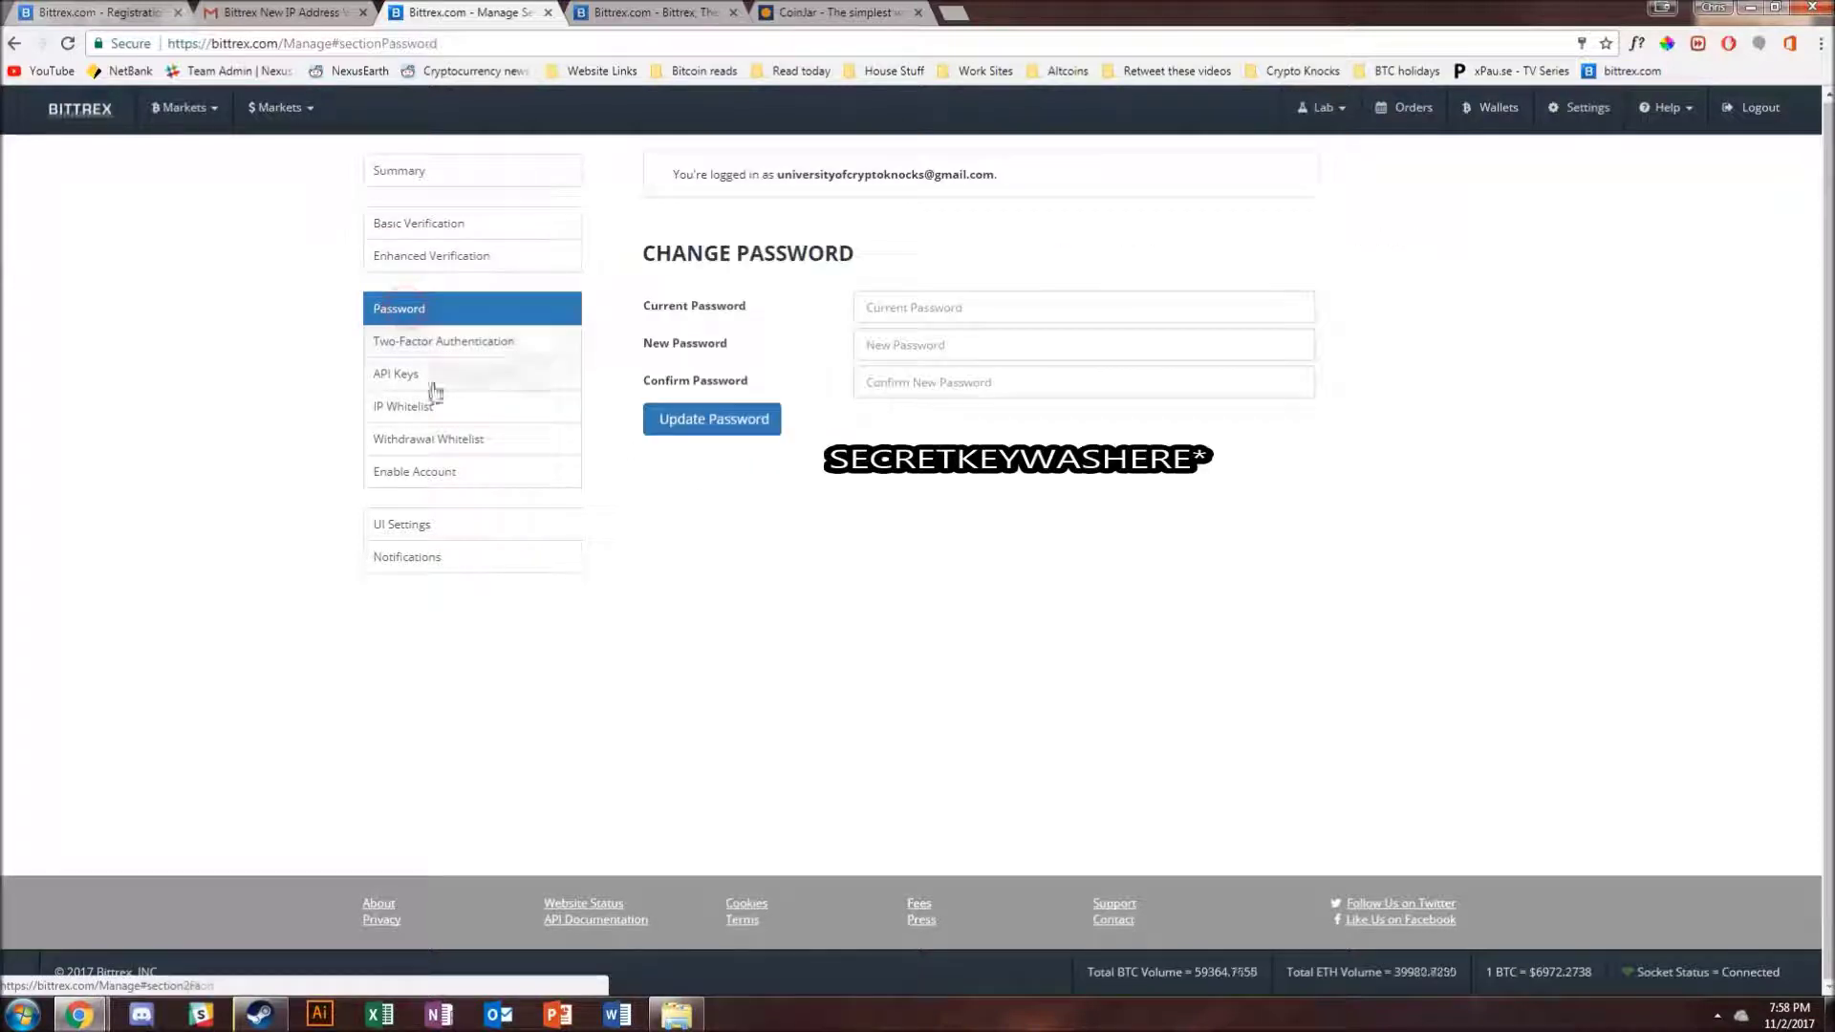
click(429, 348)
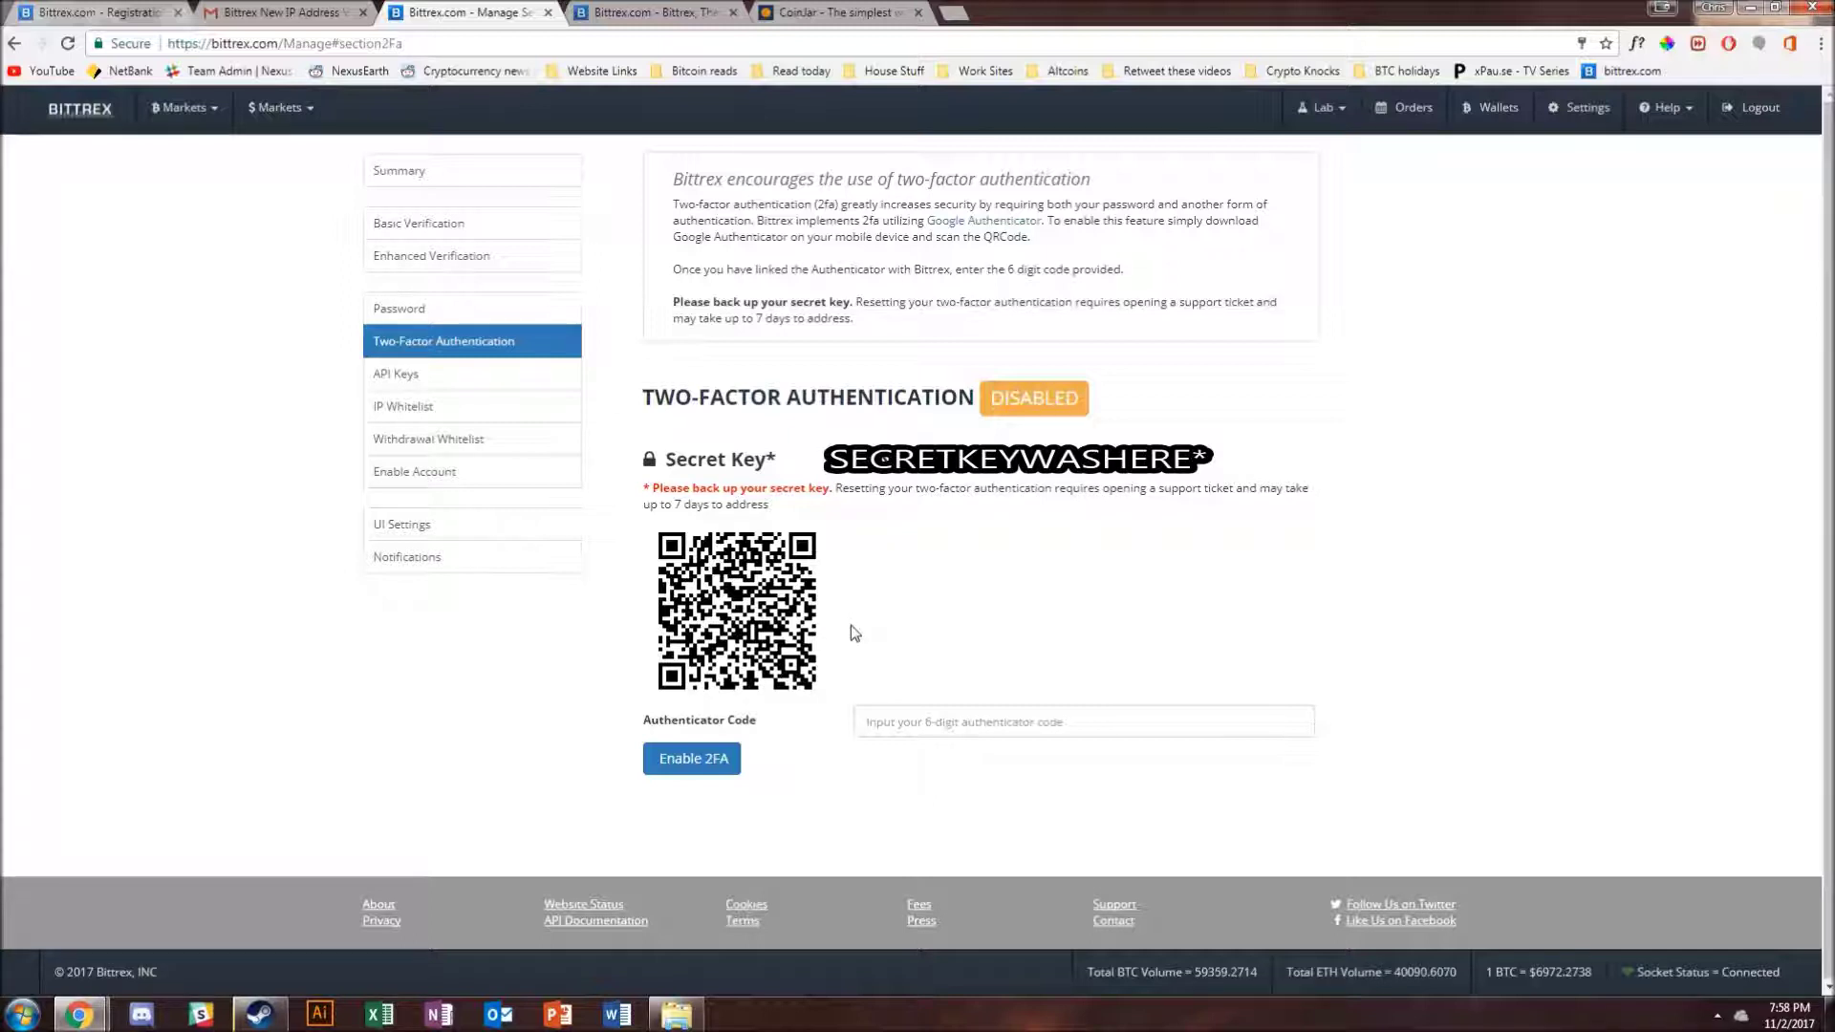
click(418, 376)
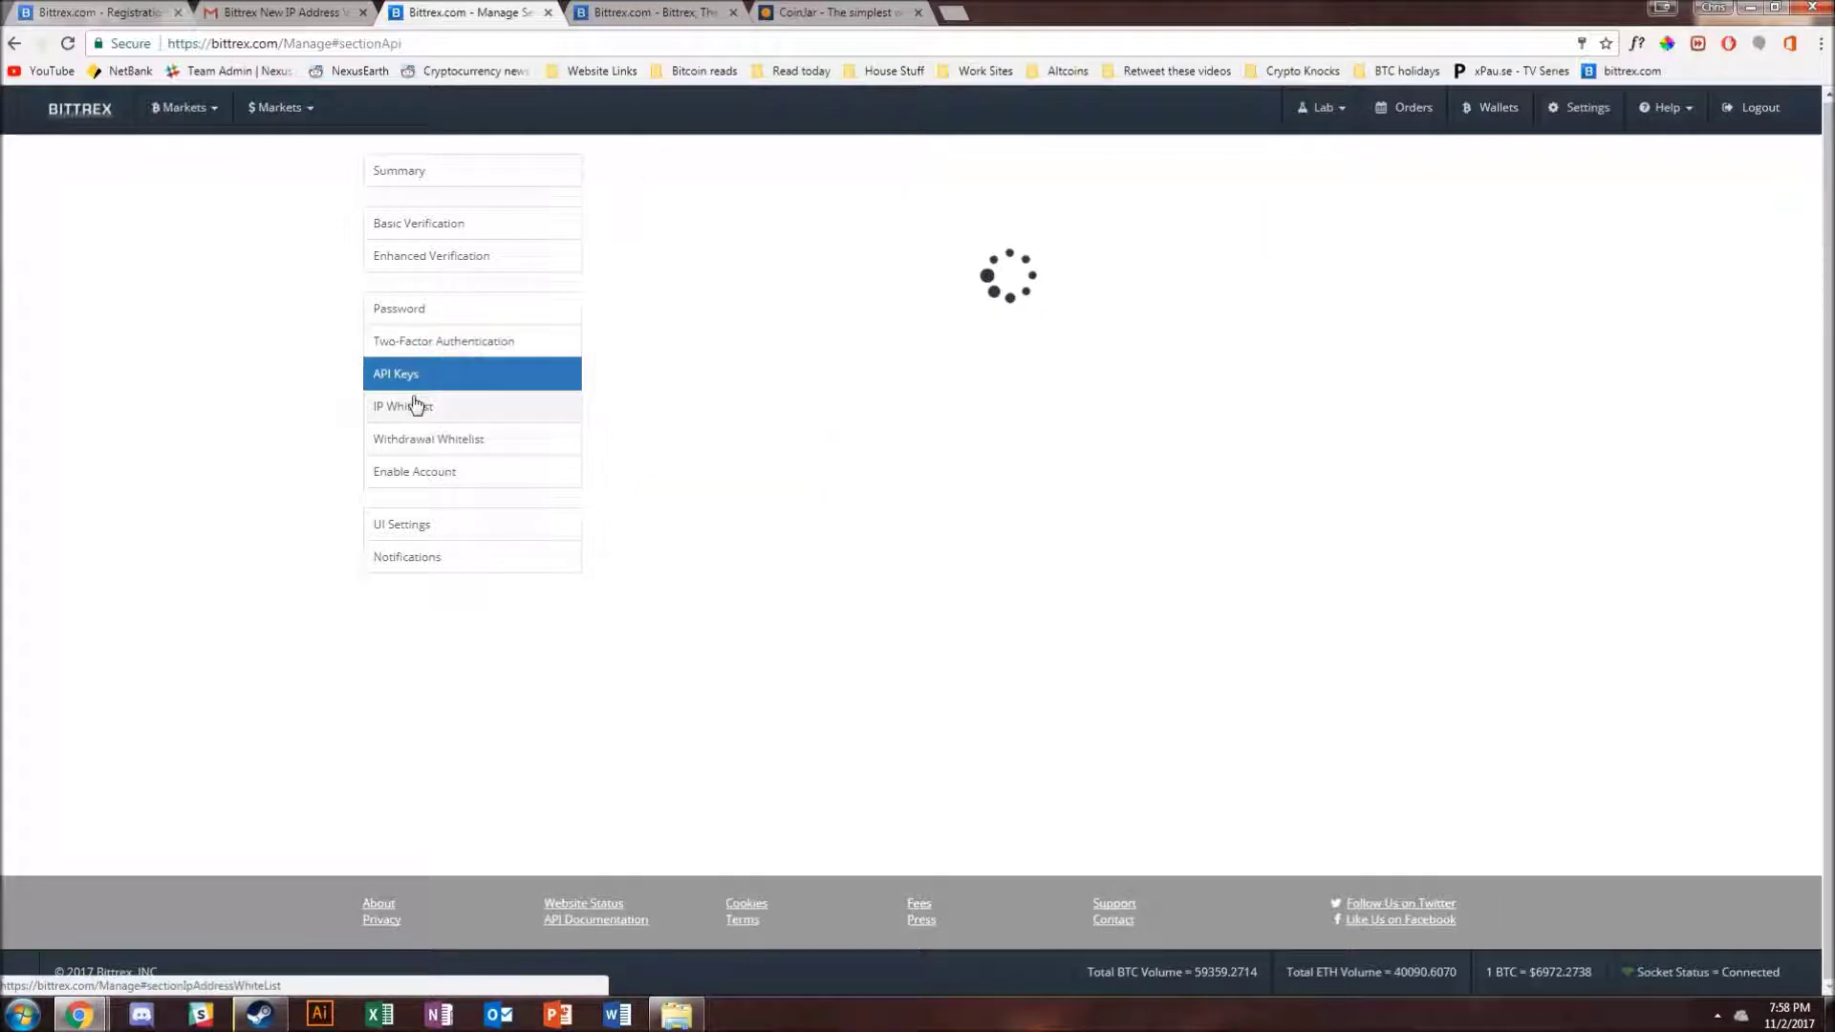
click(415, 406)
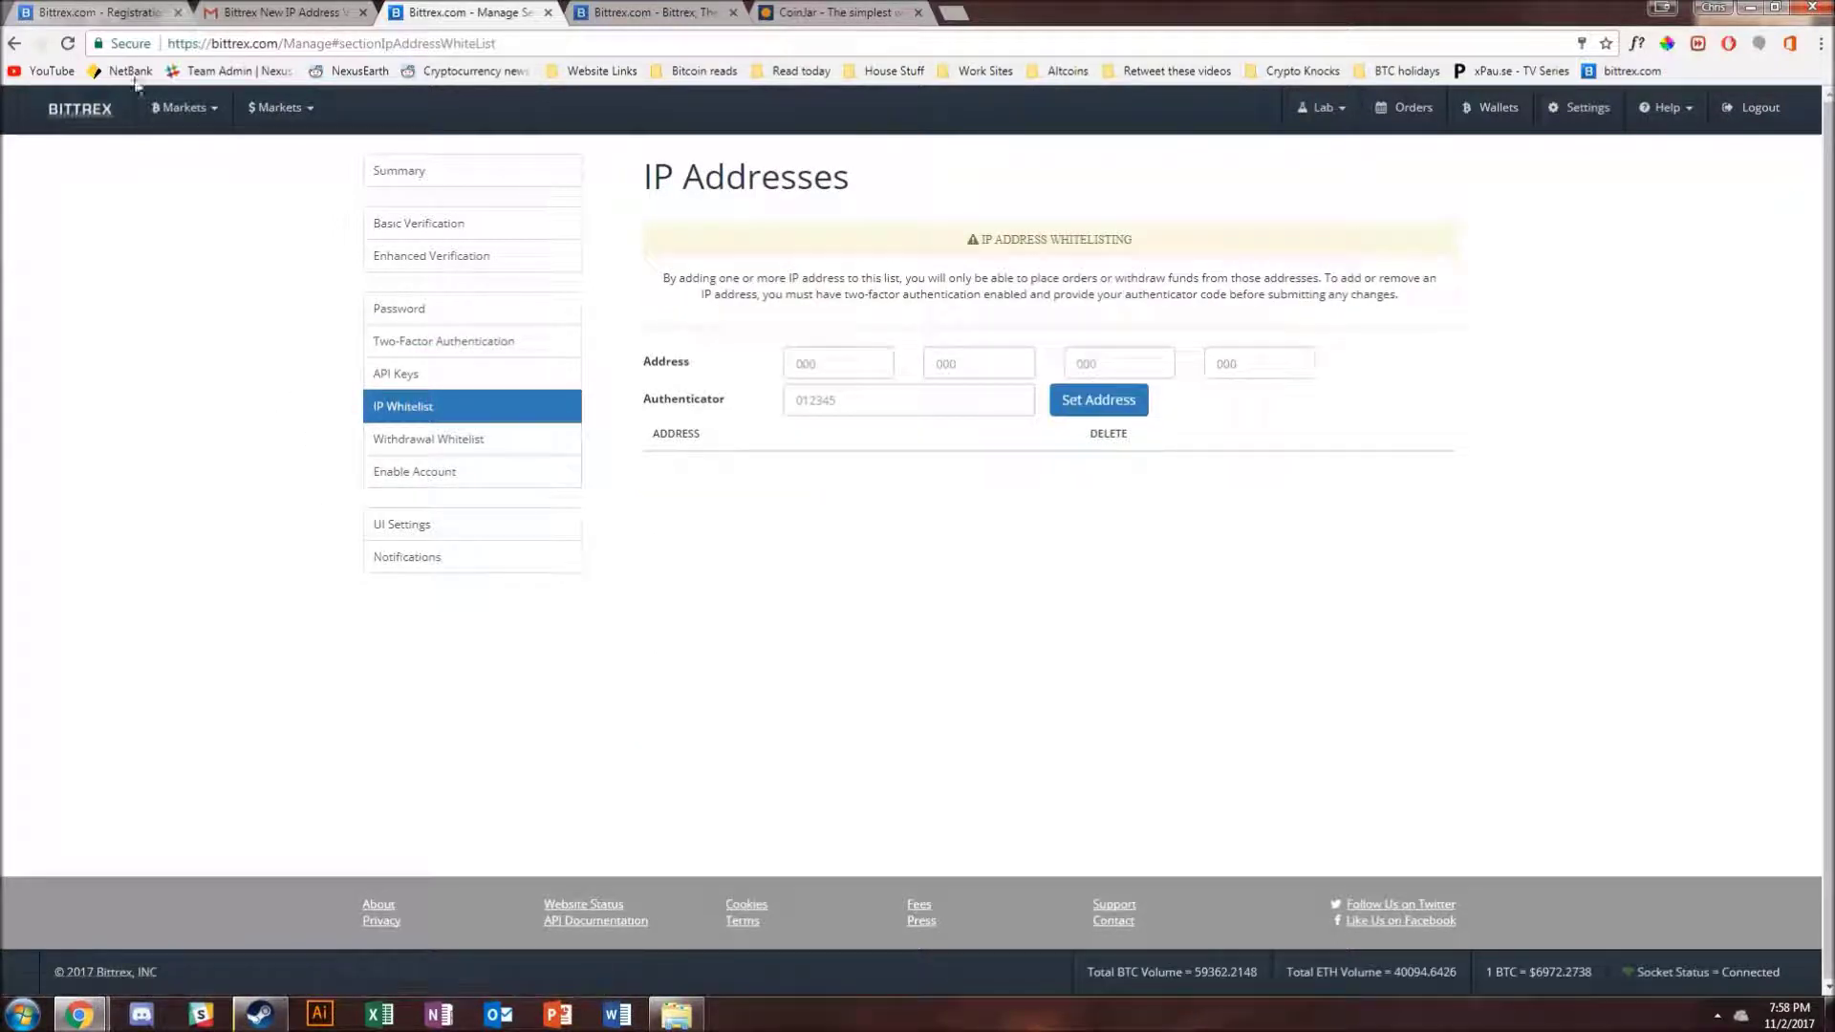
Open the Markets page from the BITTREX logo to browse BTC, ETH and USDT pairs.
click(89, 121)
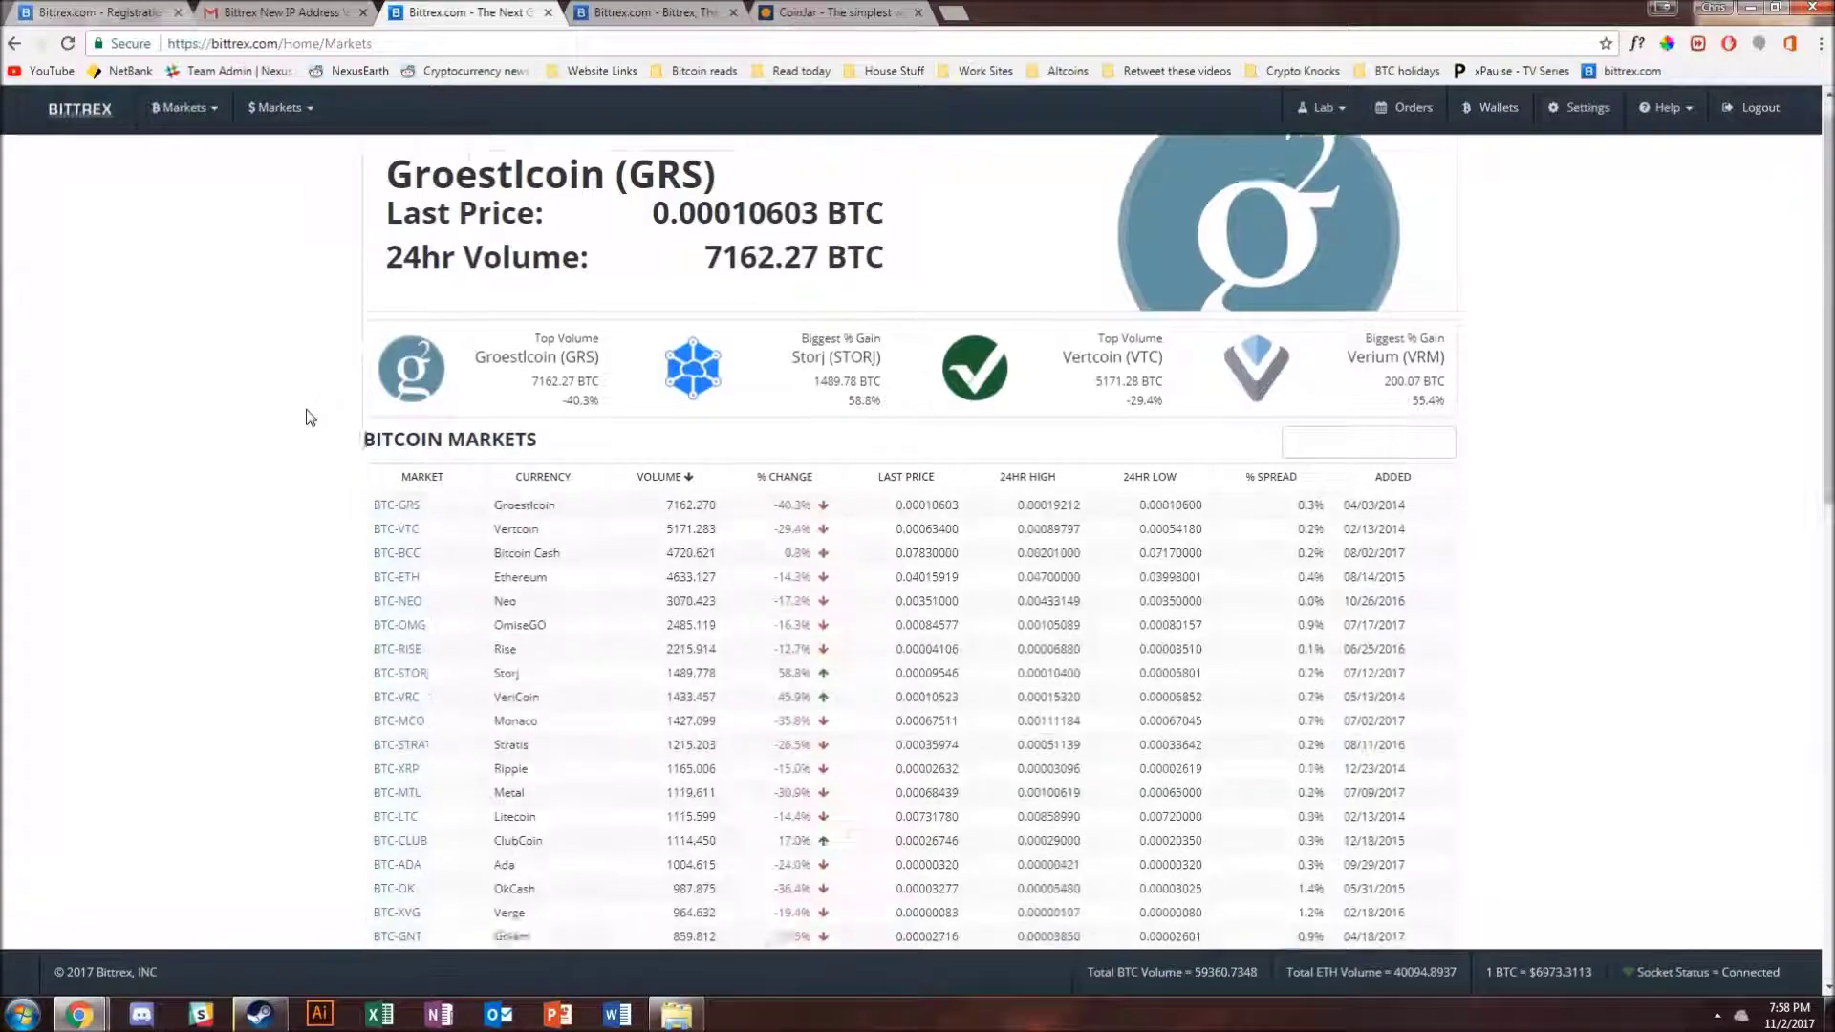
scroll(305, 418, down, 1)
scroll(272, 438, down, 3)
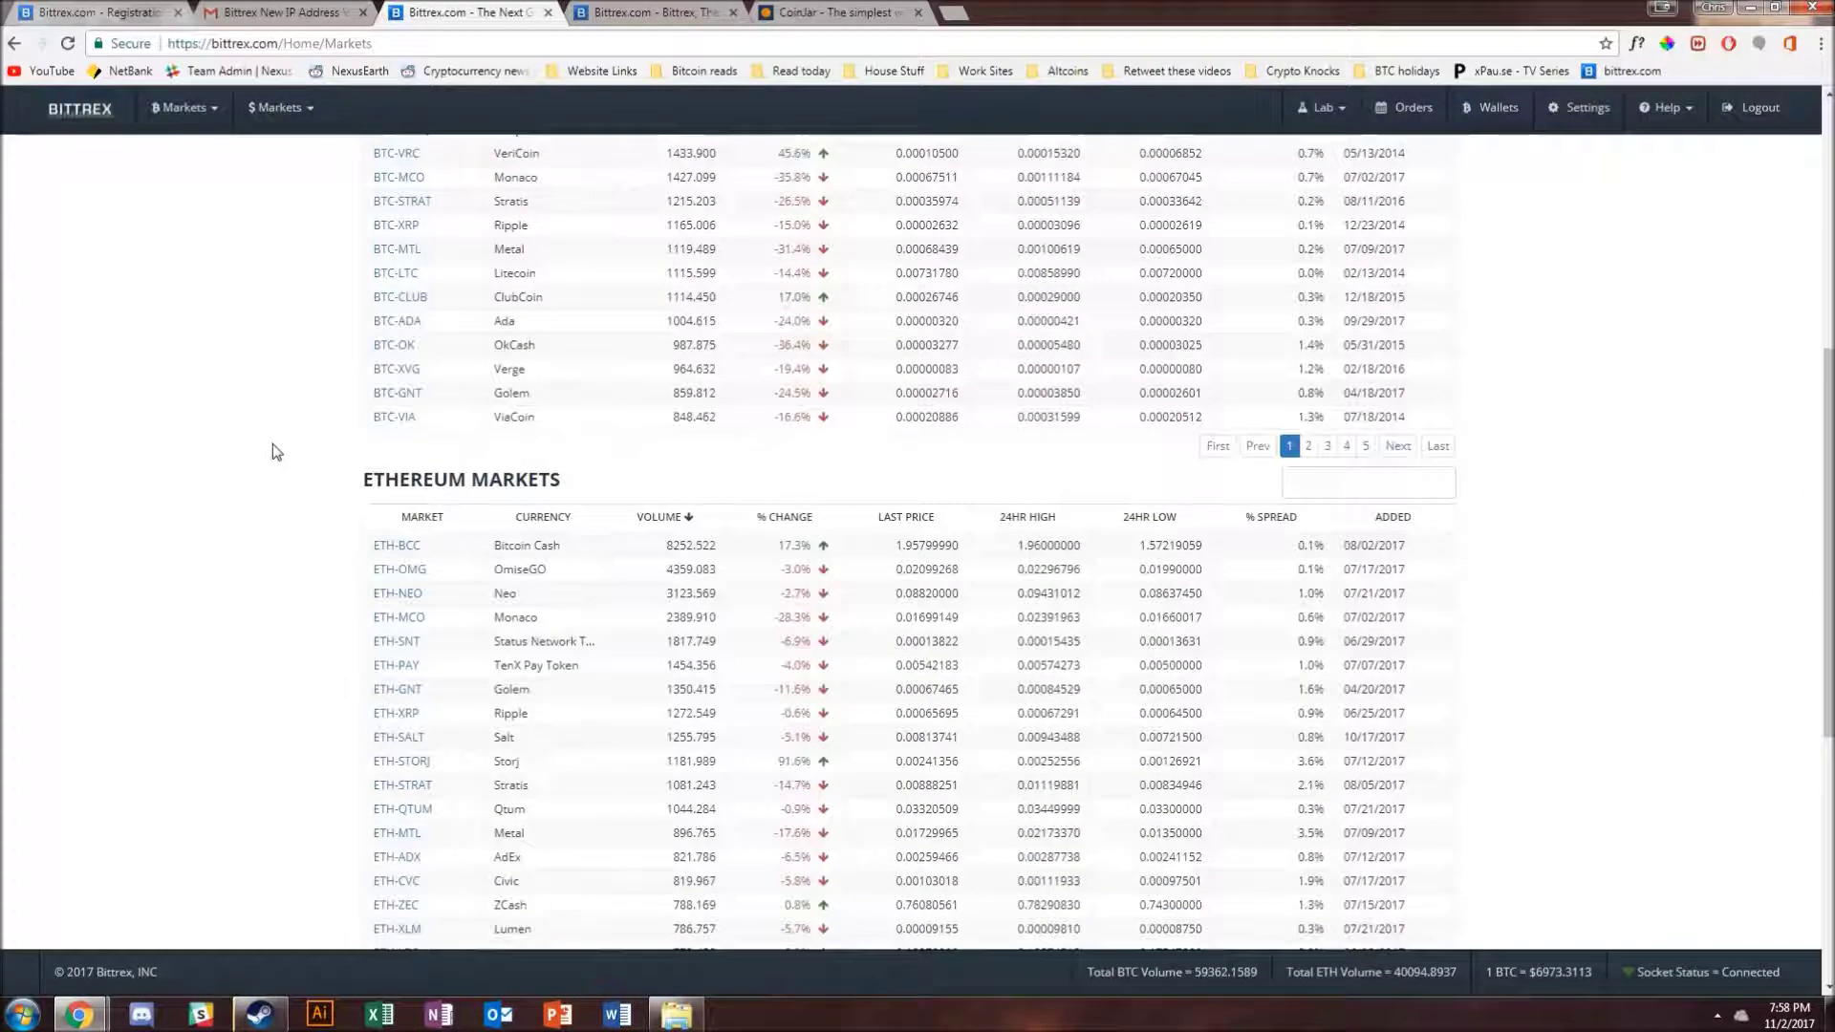
scroll(273, 450, up, 3)
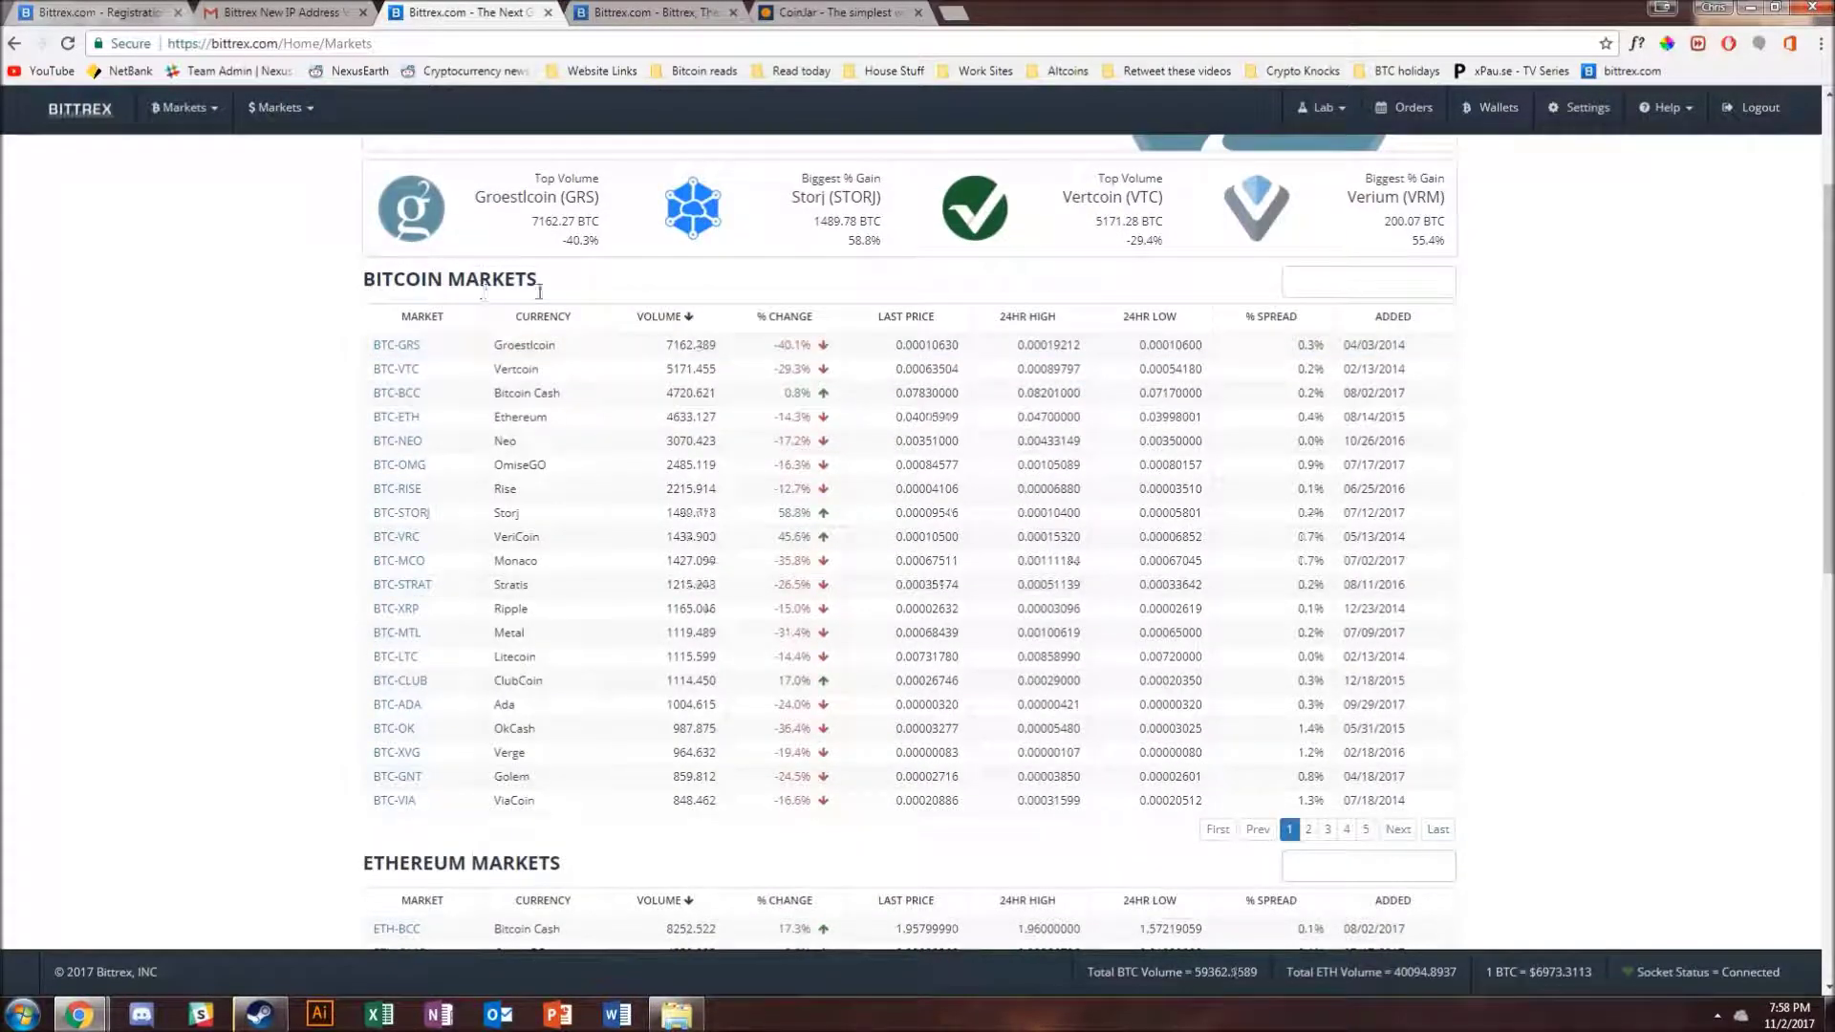
scroll(330, 430, down, 3)
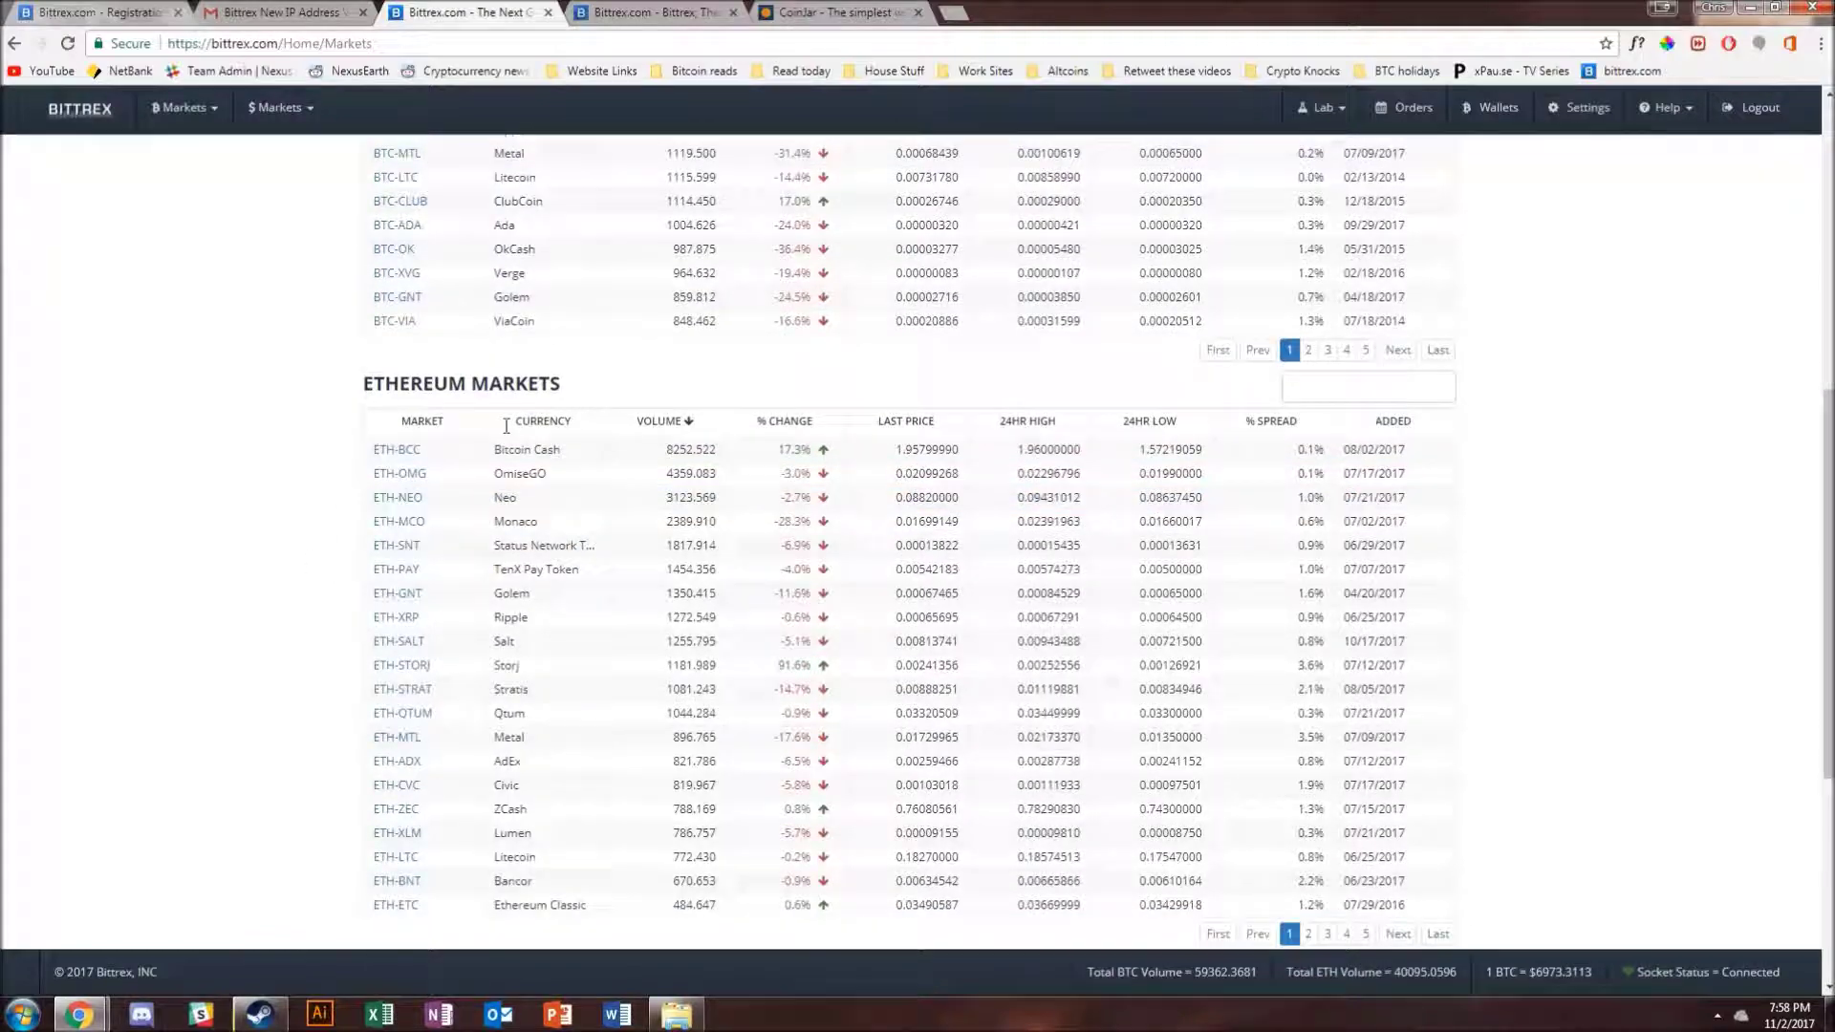
scroll(430, 474, down, 3)
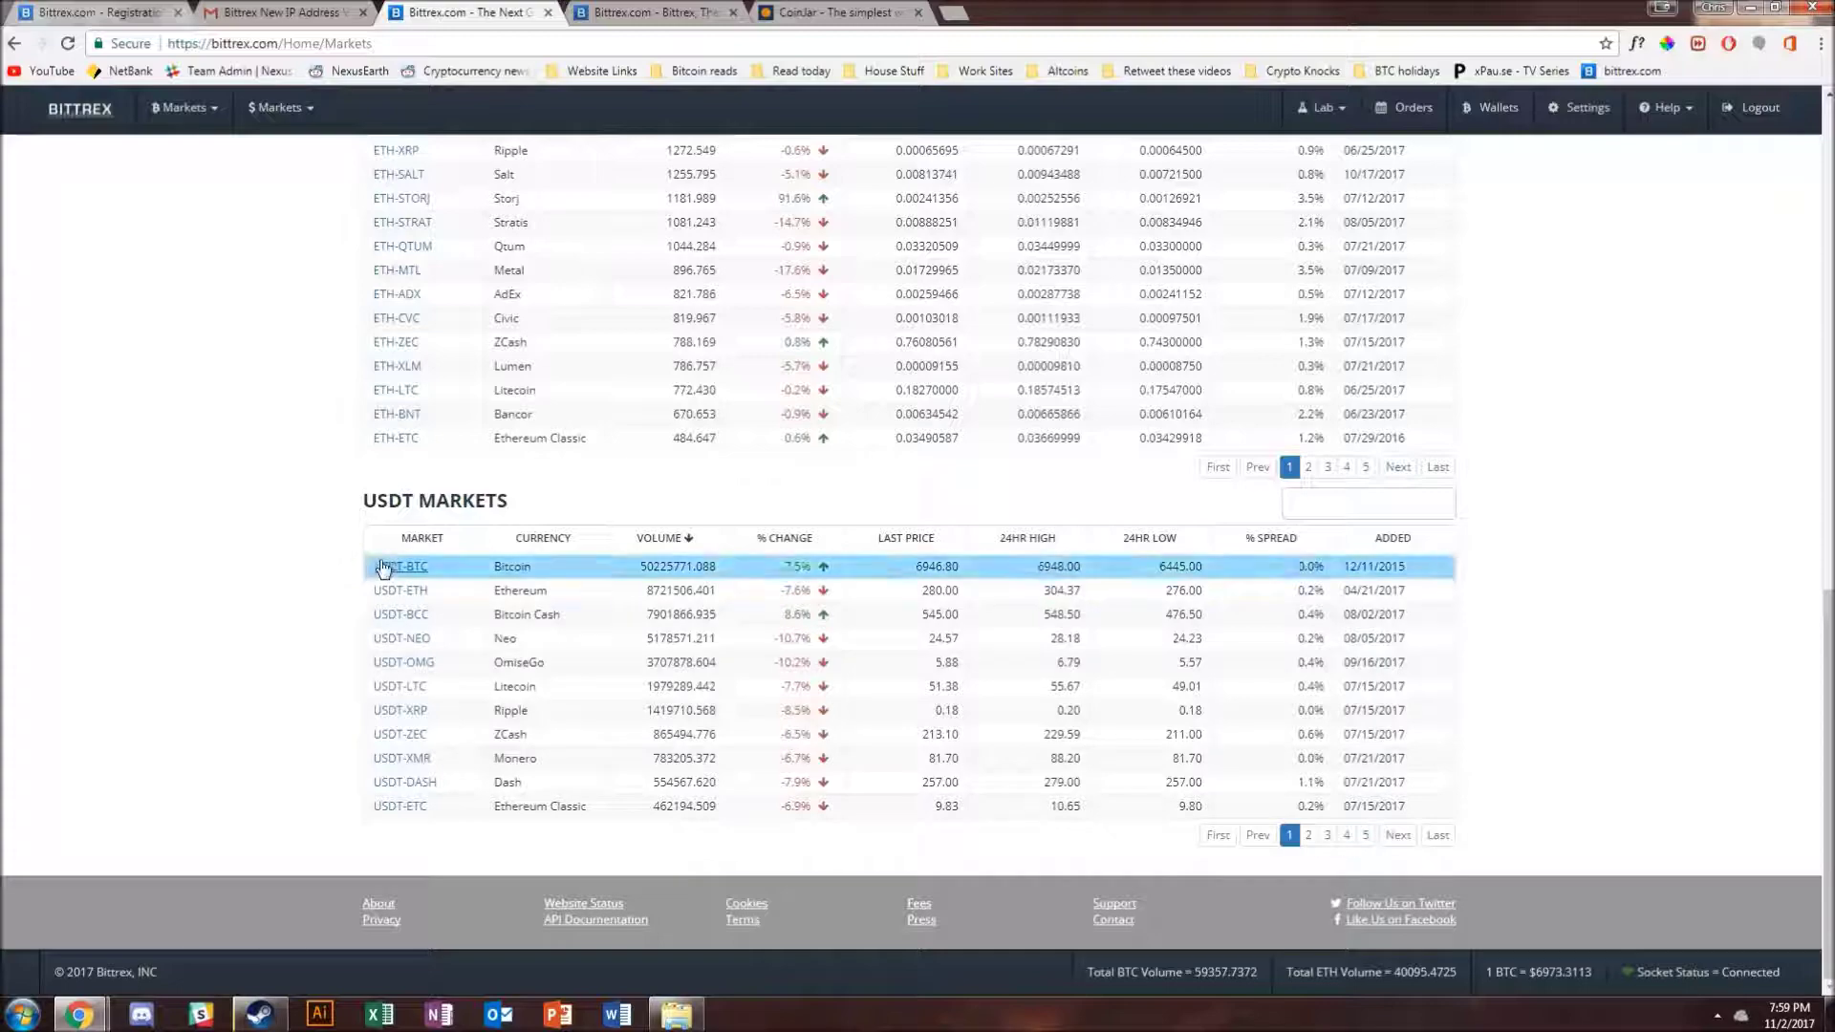
scroll(367, 563, up, 5)
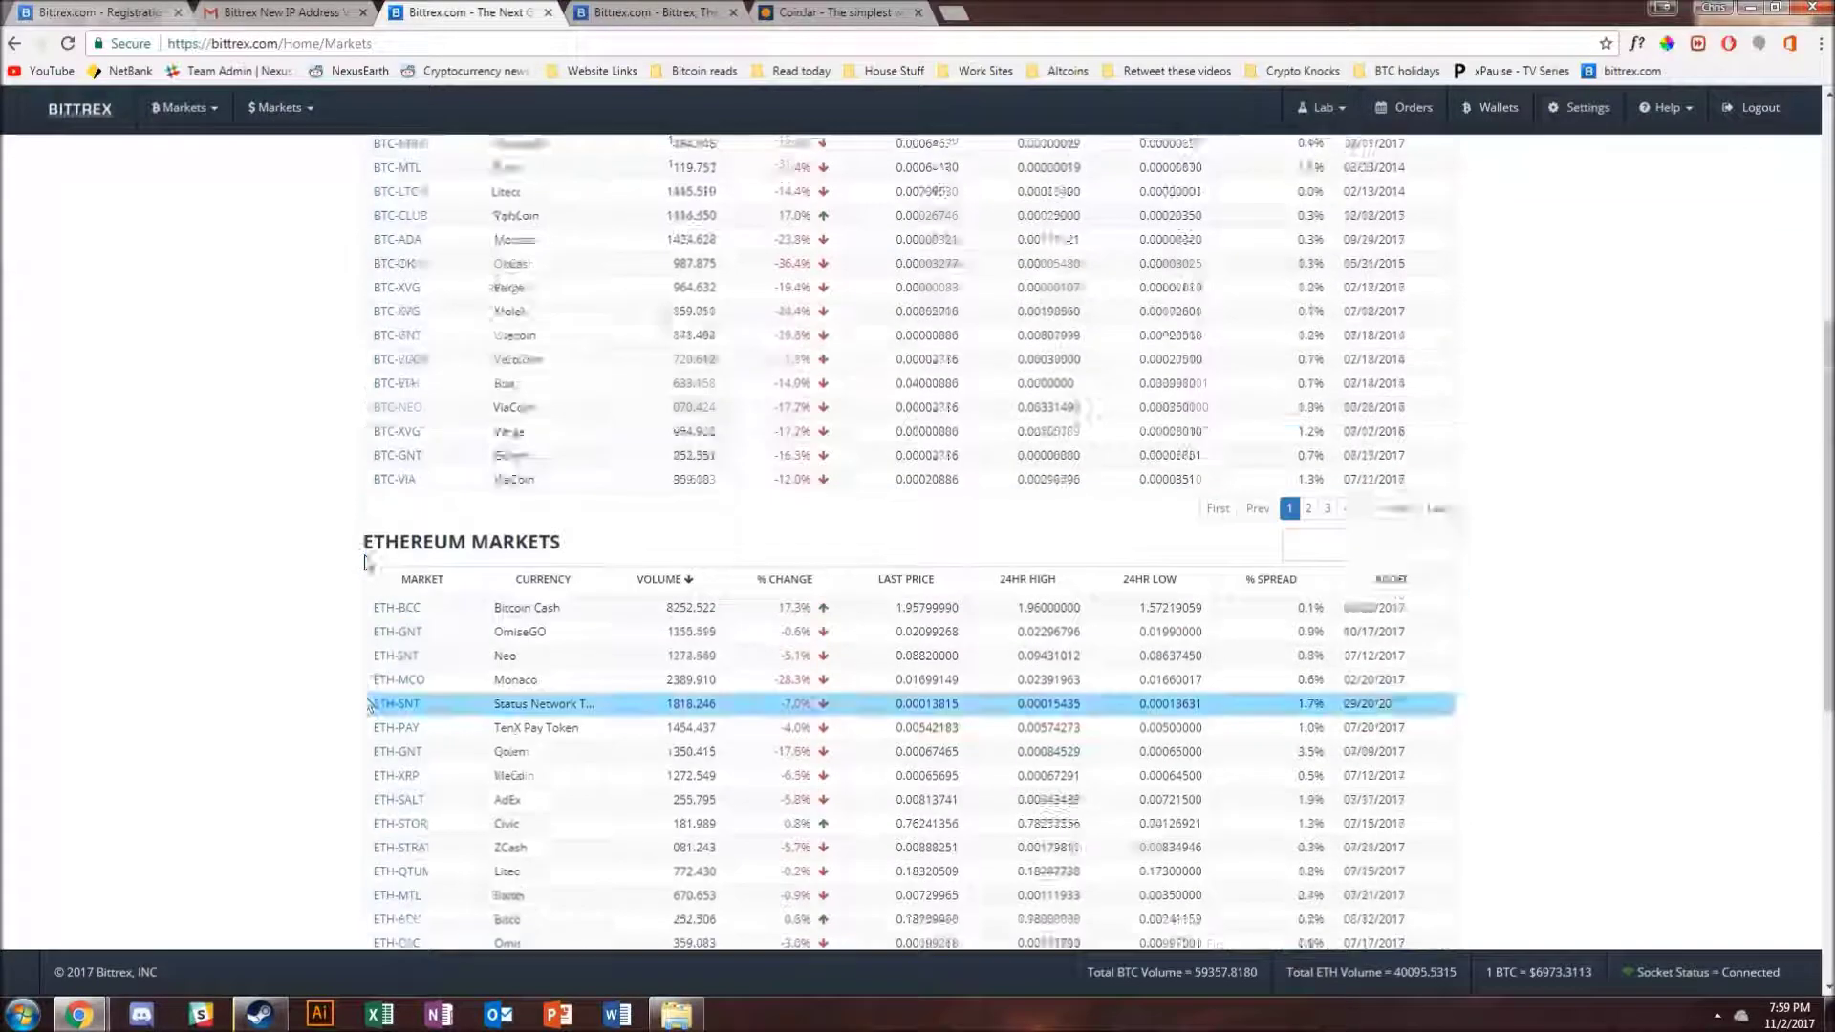
scroll(368, 564, up, 5)
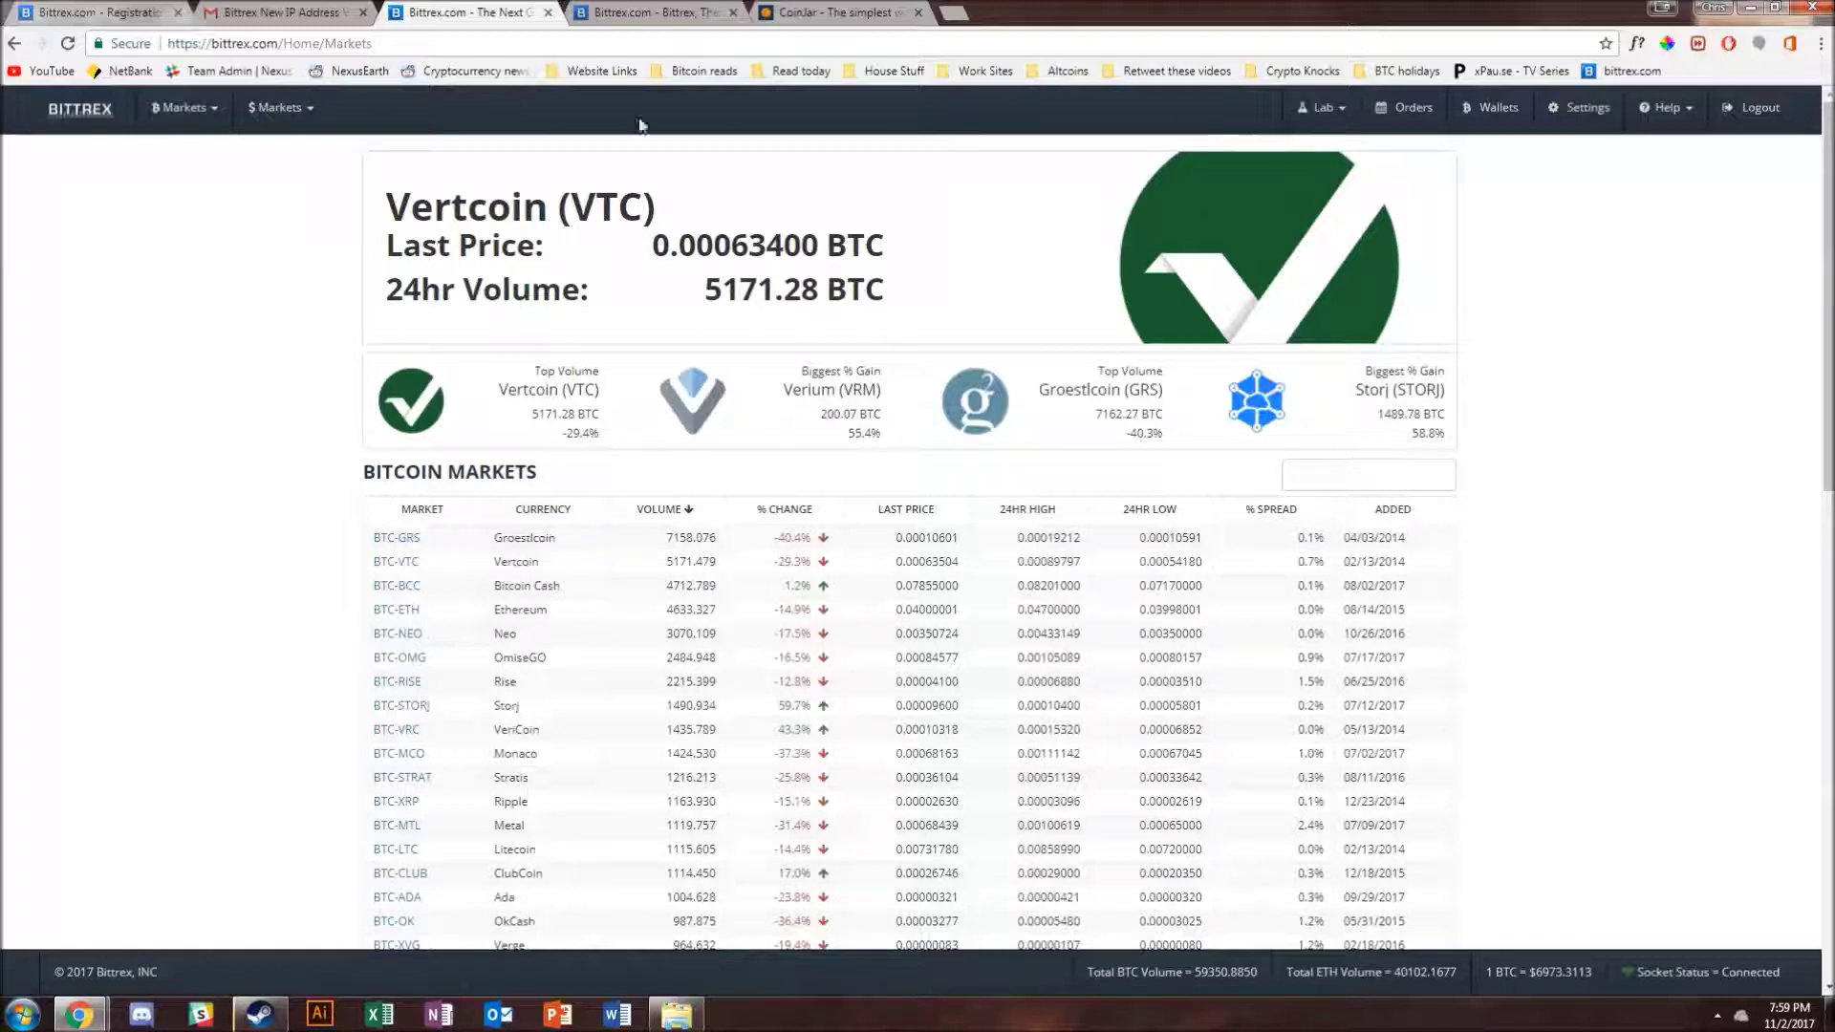
Show zero-balance currencies on the Wallets page, select the Bitcoin row, and log out.
click(1474, 116)
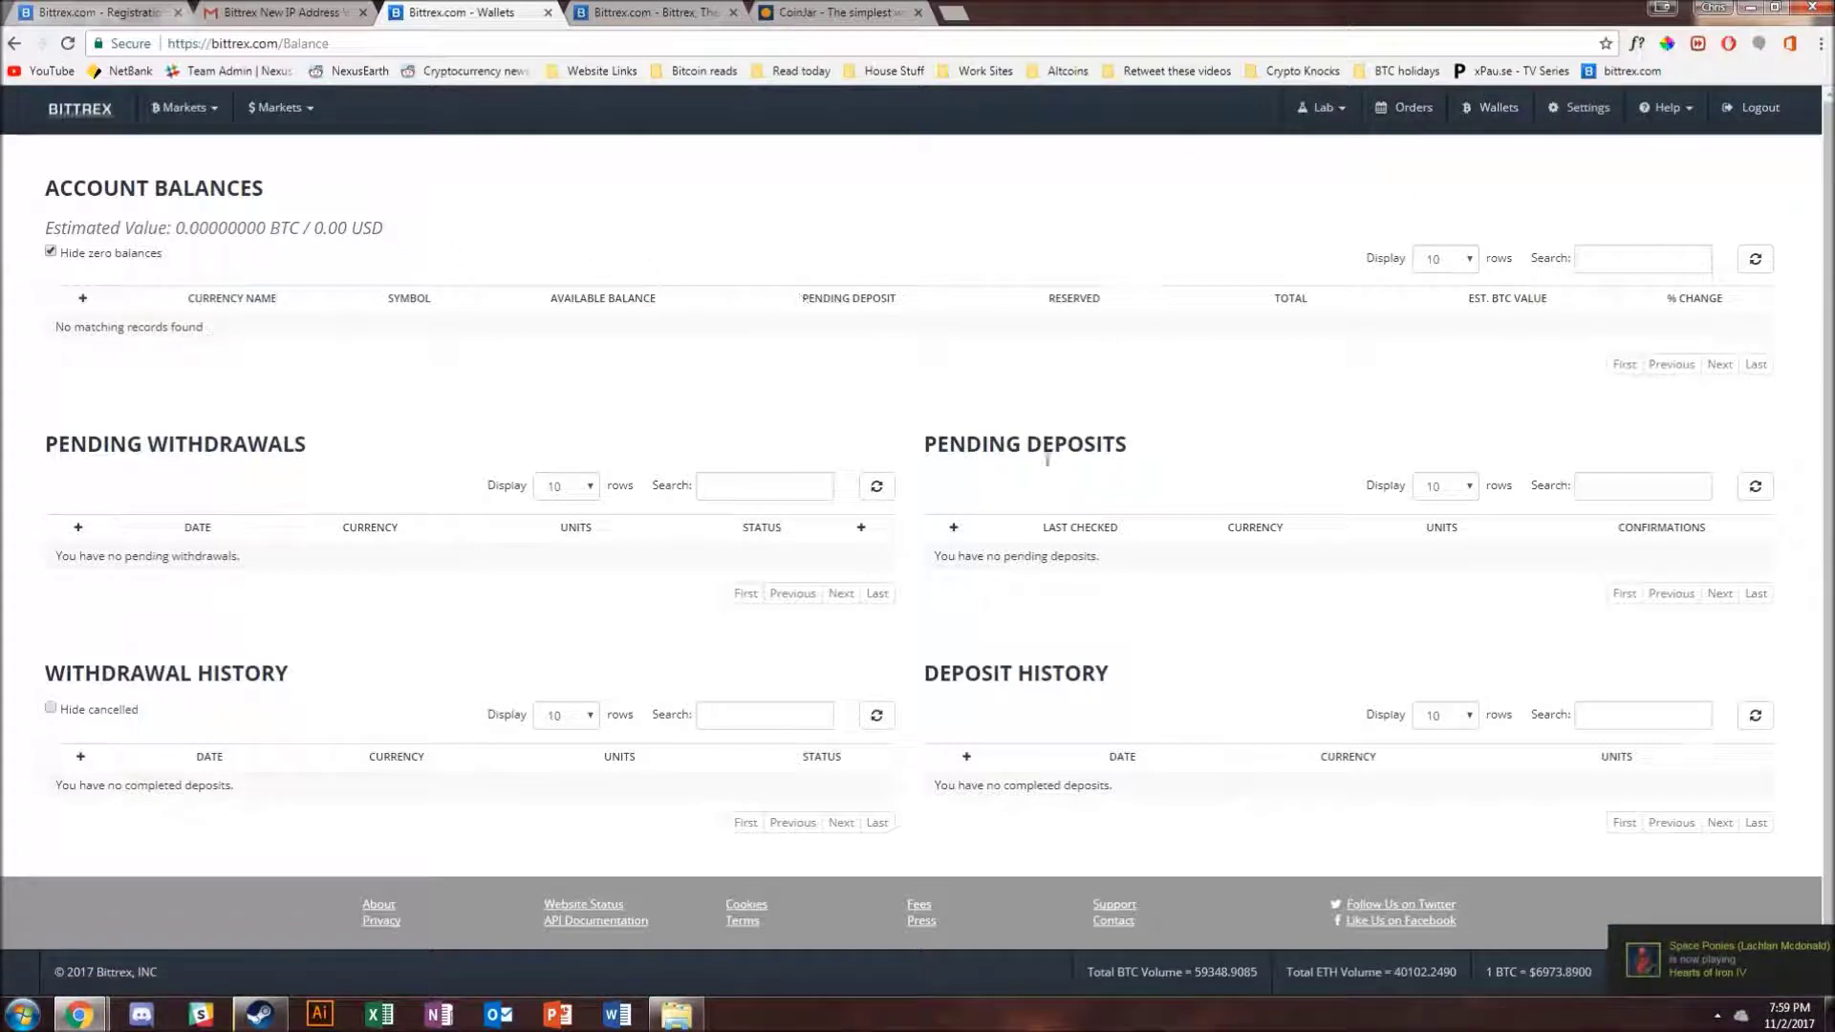
click(51, 255)
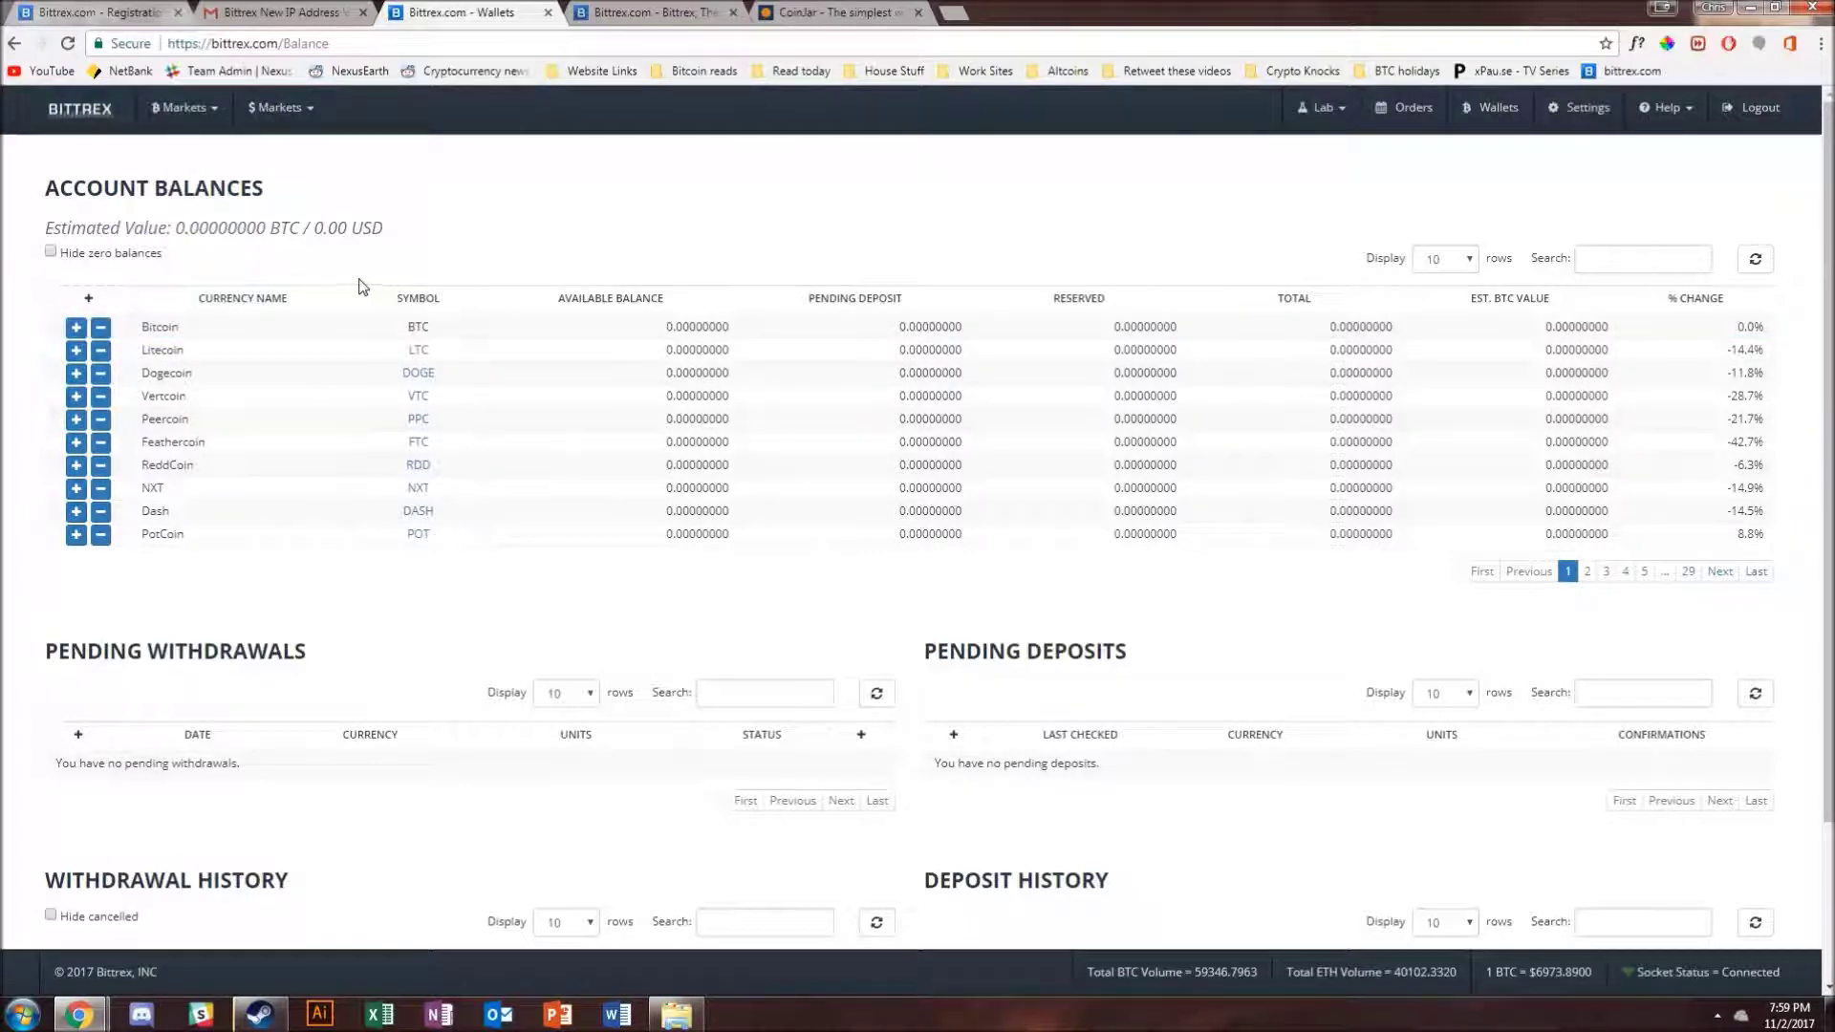
click(122, 322)
click(1736, 107)
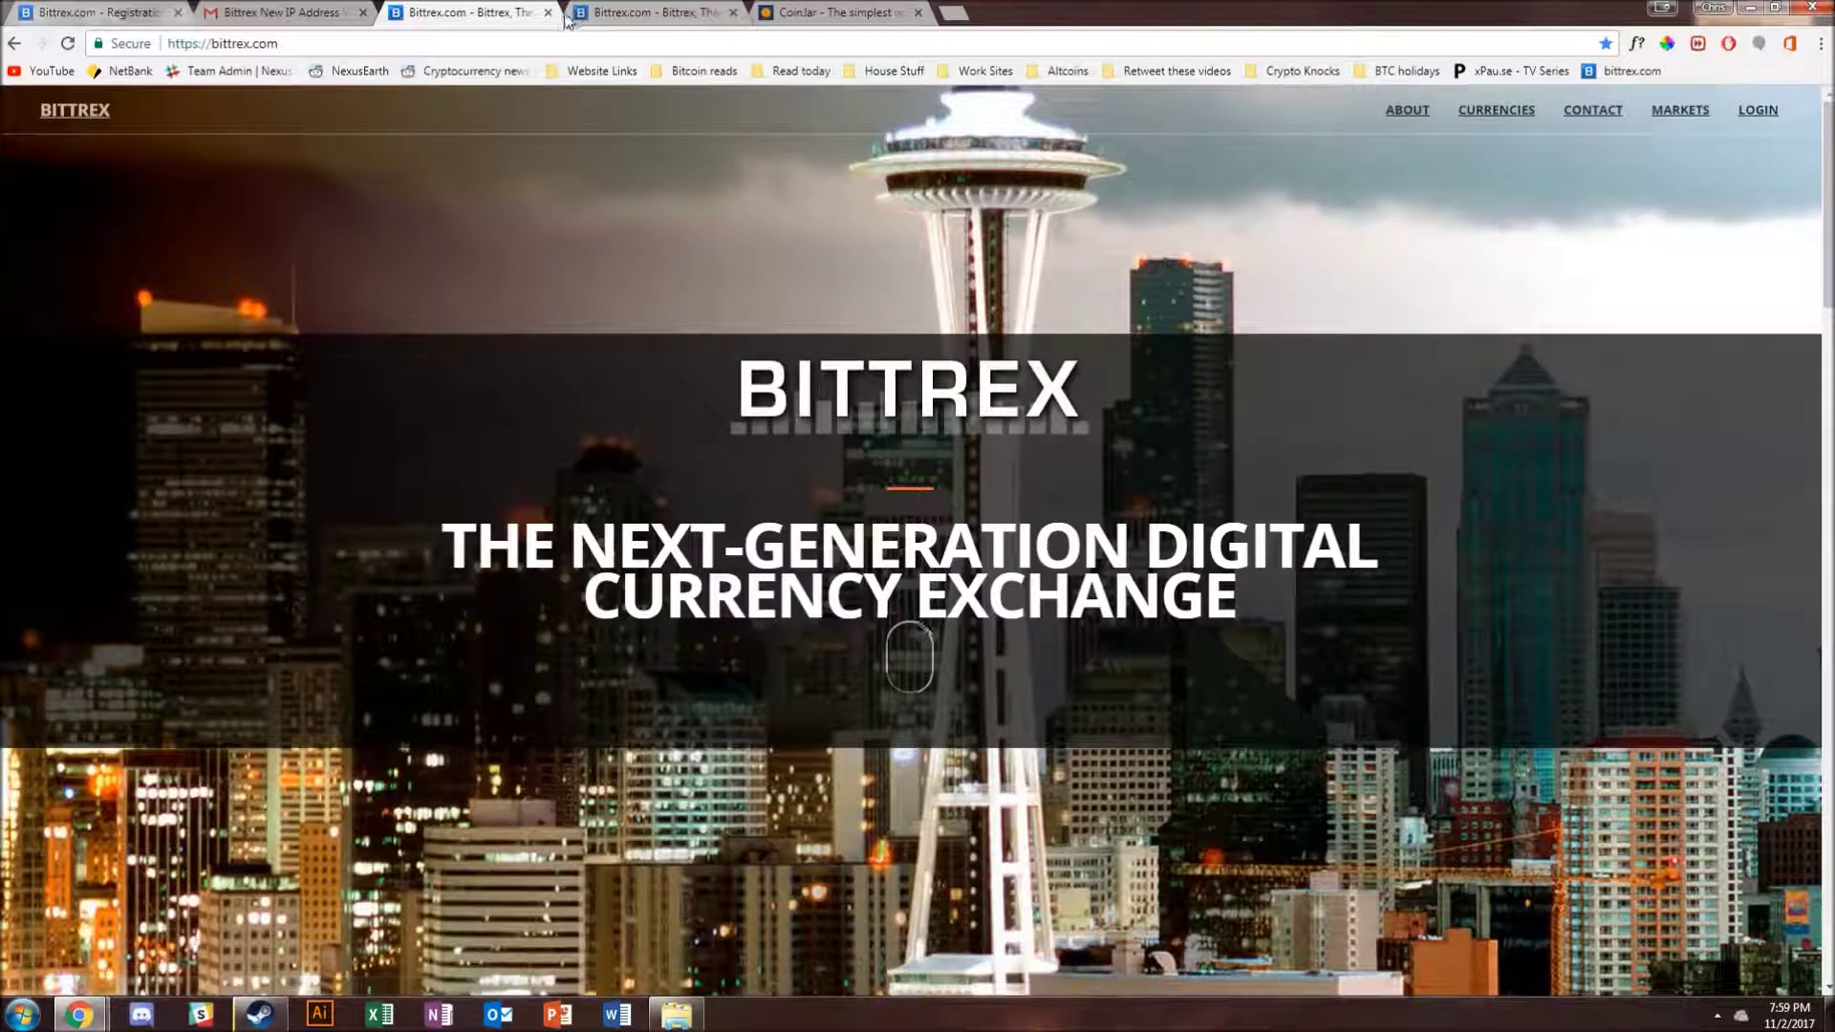
Close the extra Bittrex tabs and submit CoinJar's sign-up form with full name and email.
click(548, 13)
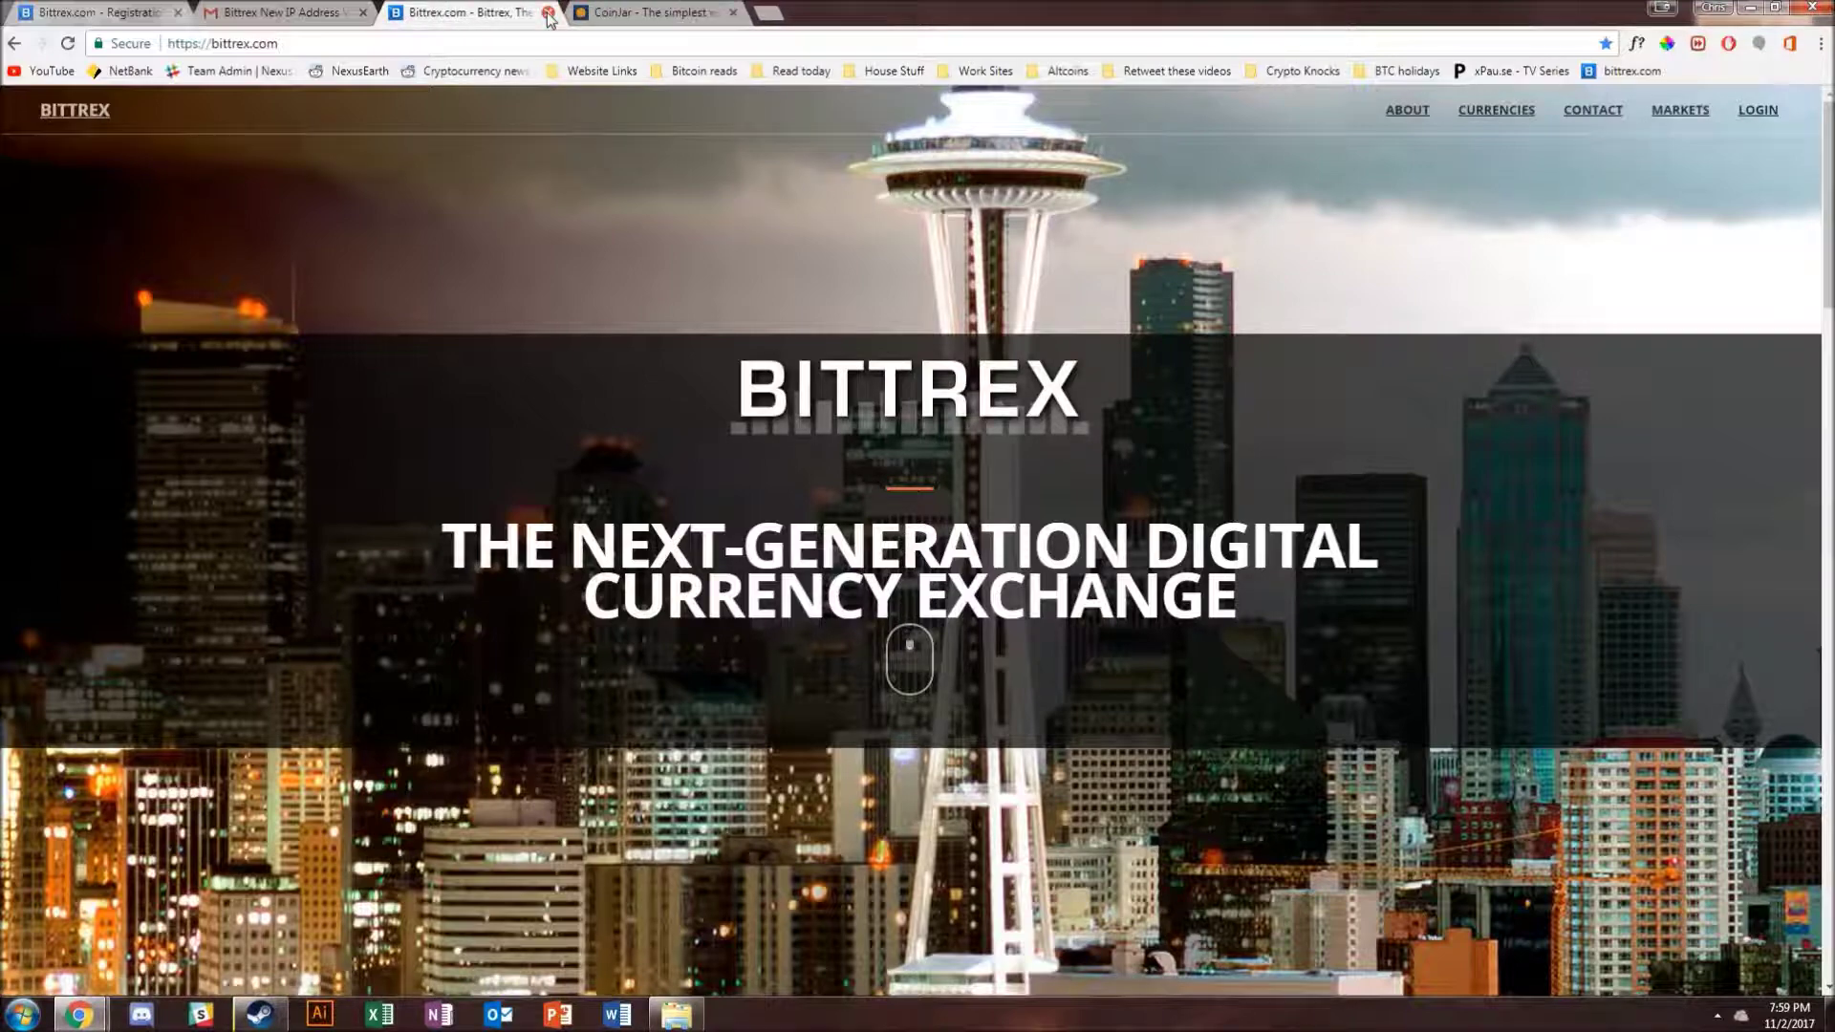
click(548, 13)
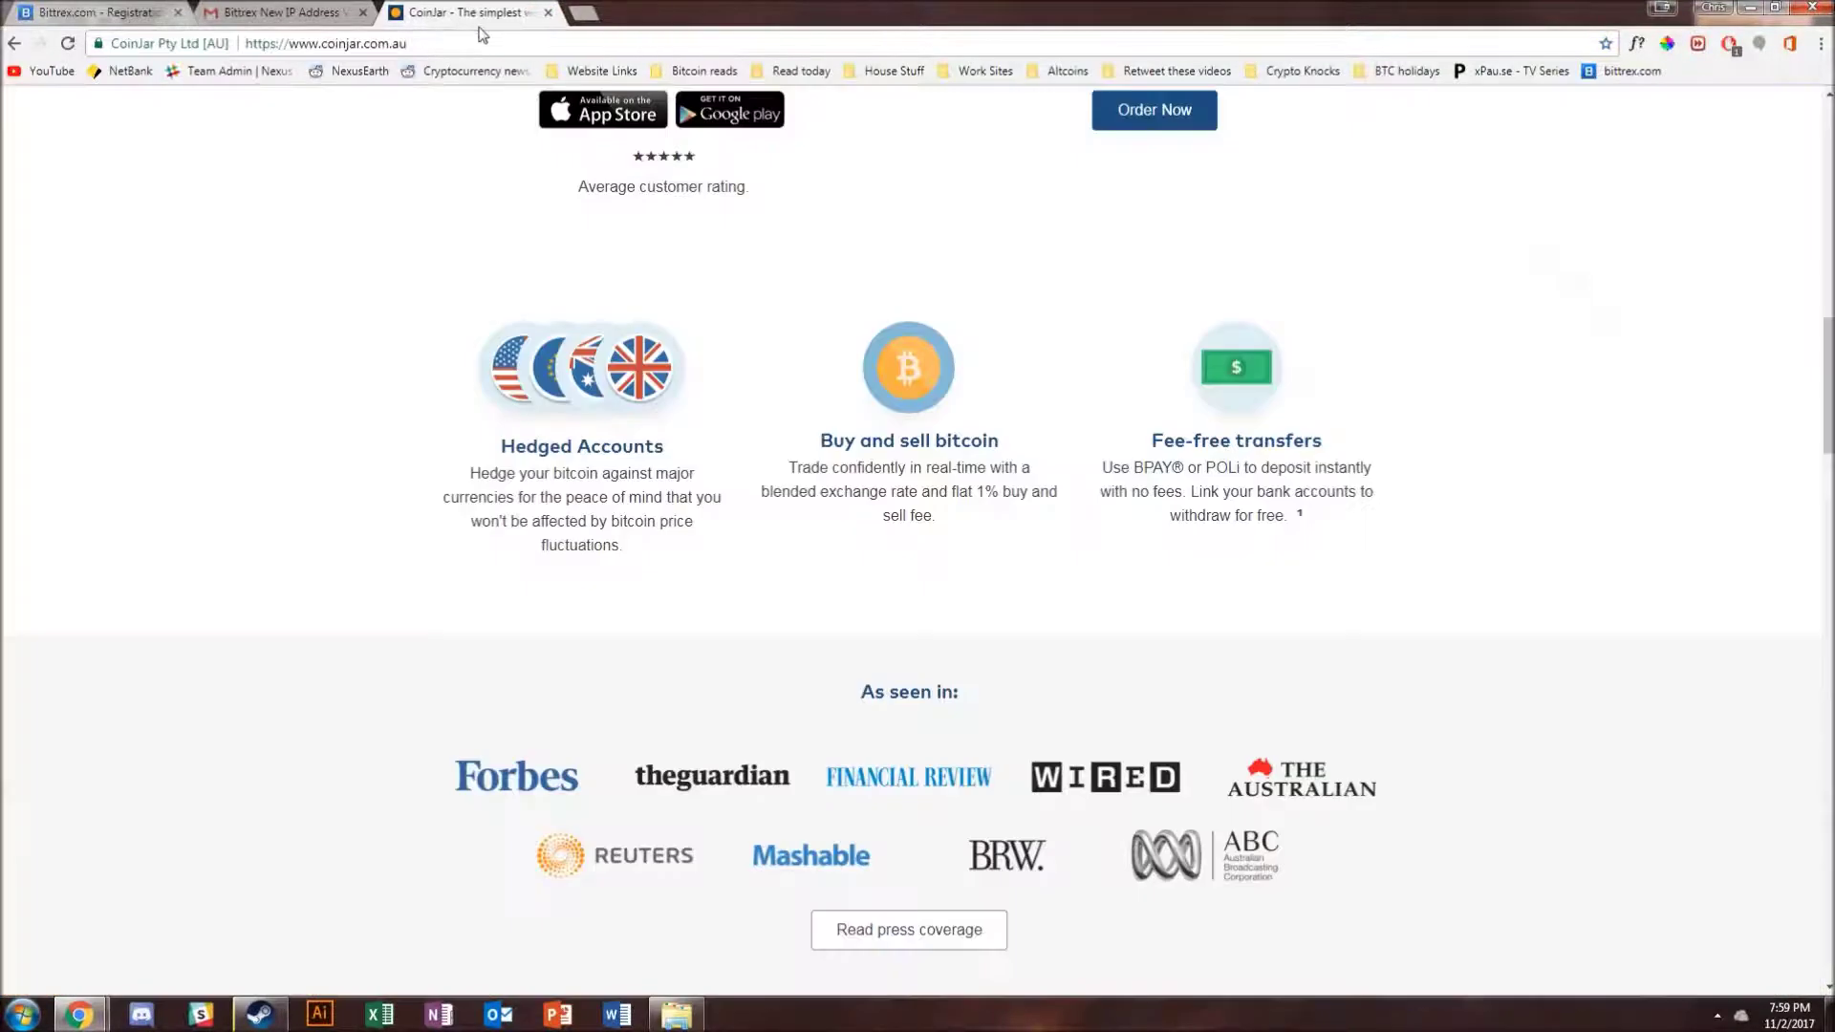
scroll(424, 371, up, 10)
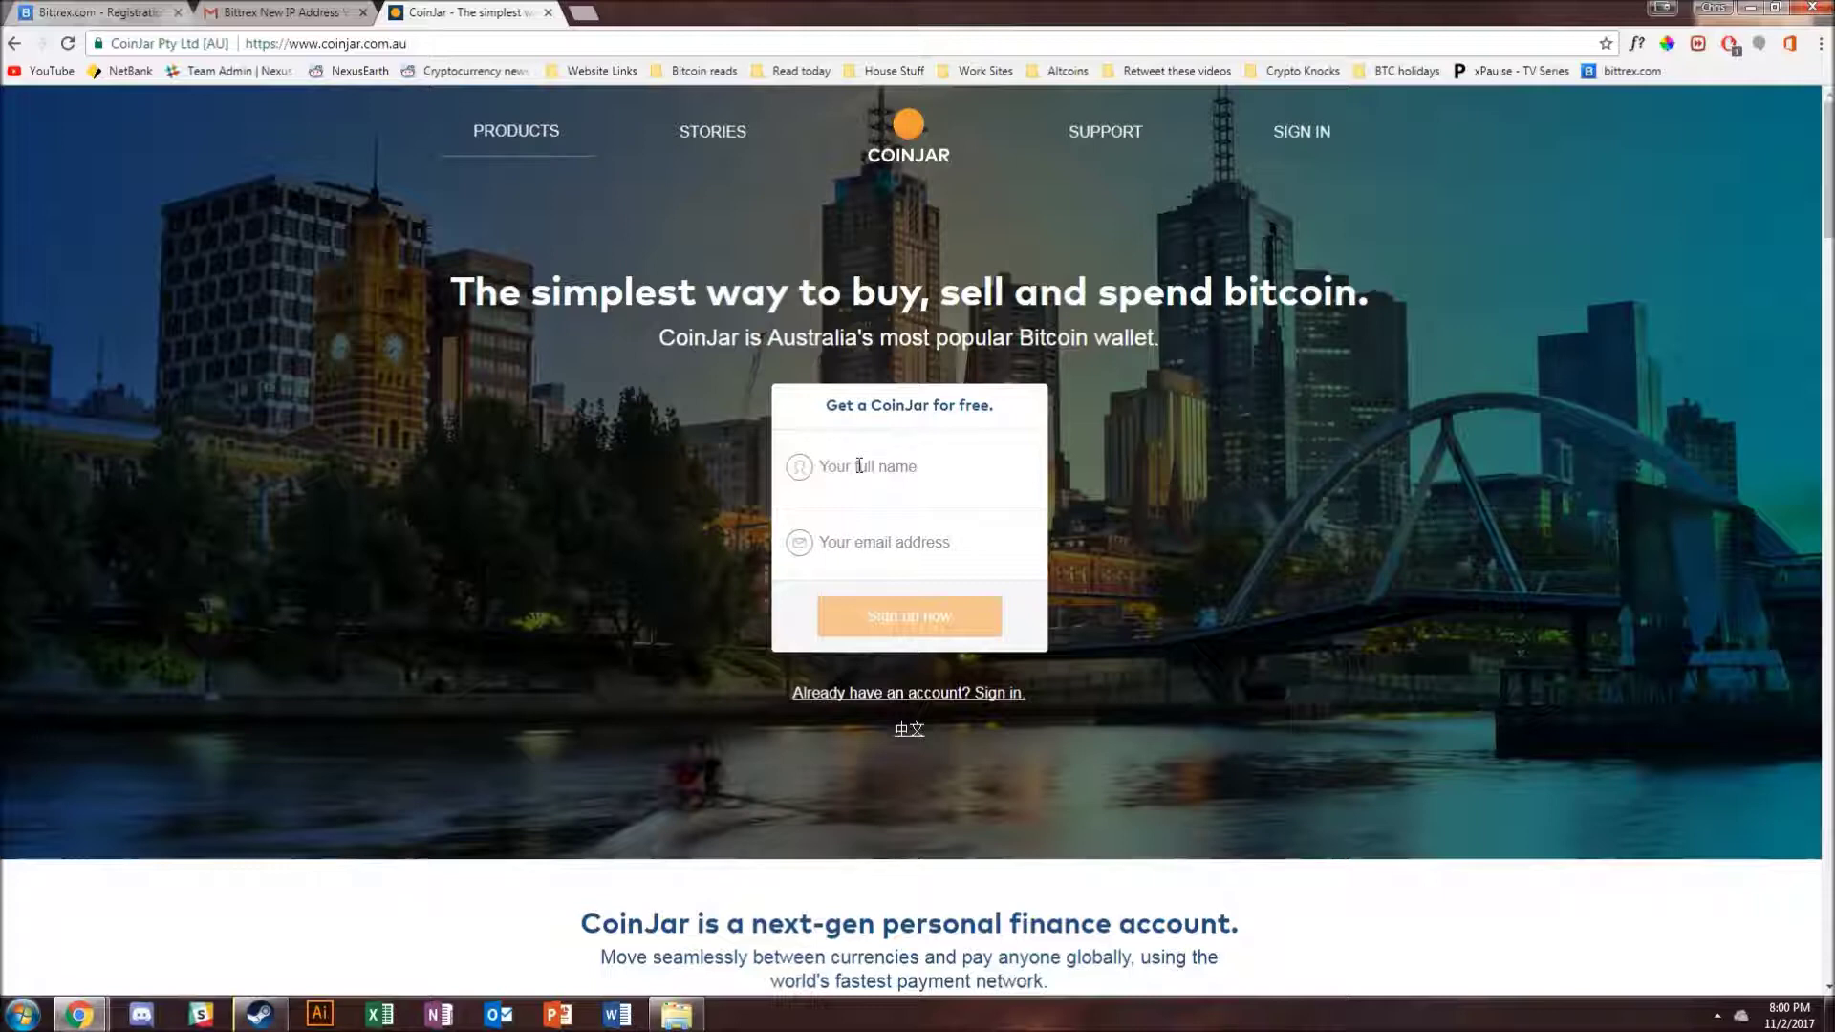
click(860, 467)
click(882, 541)
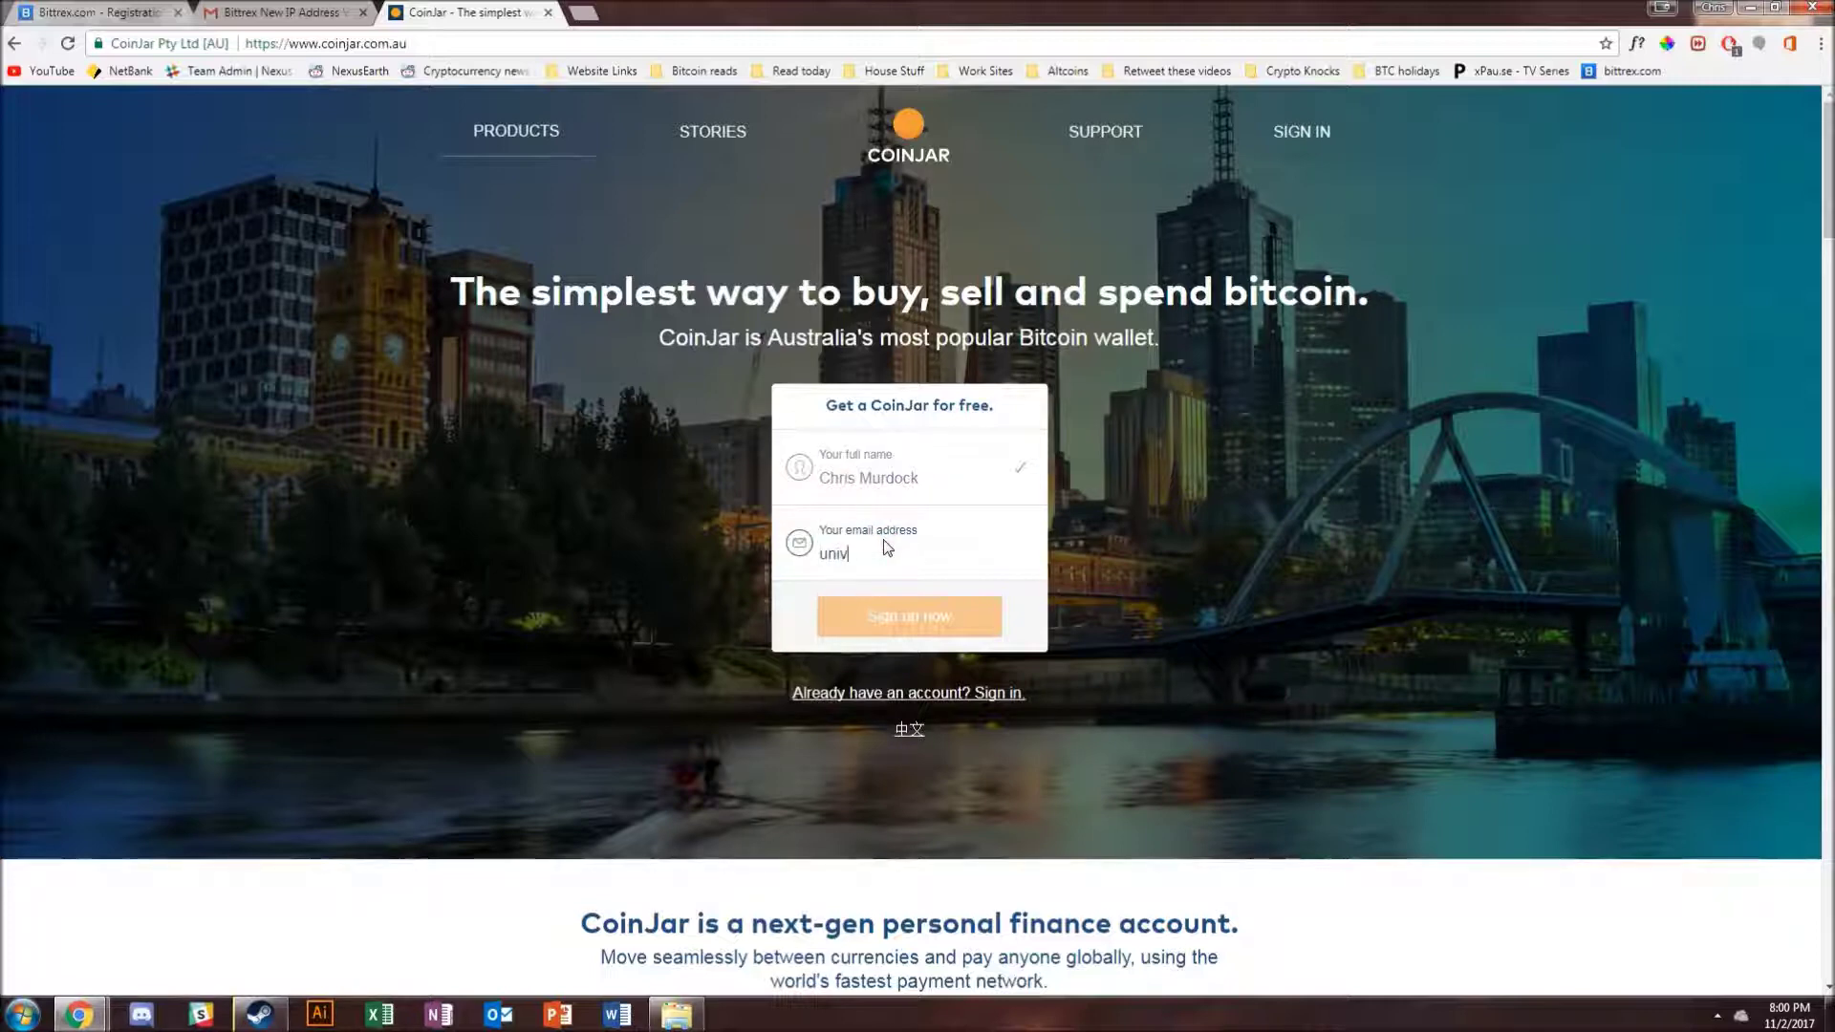
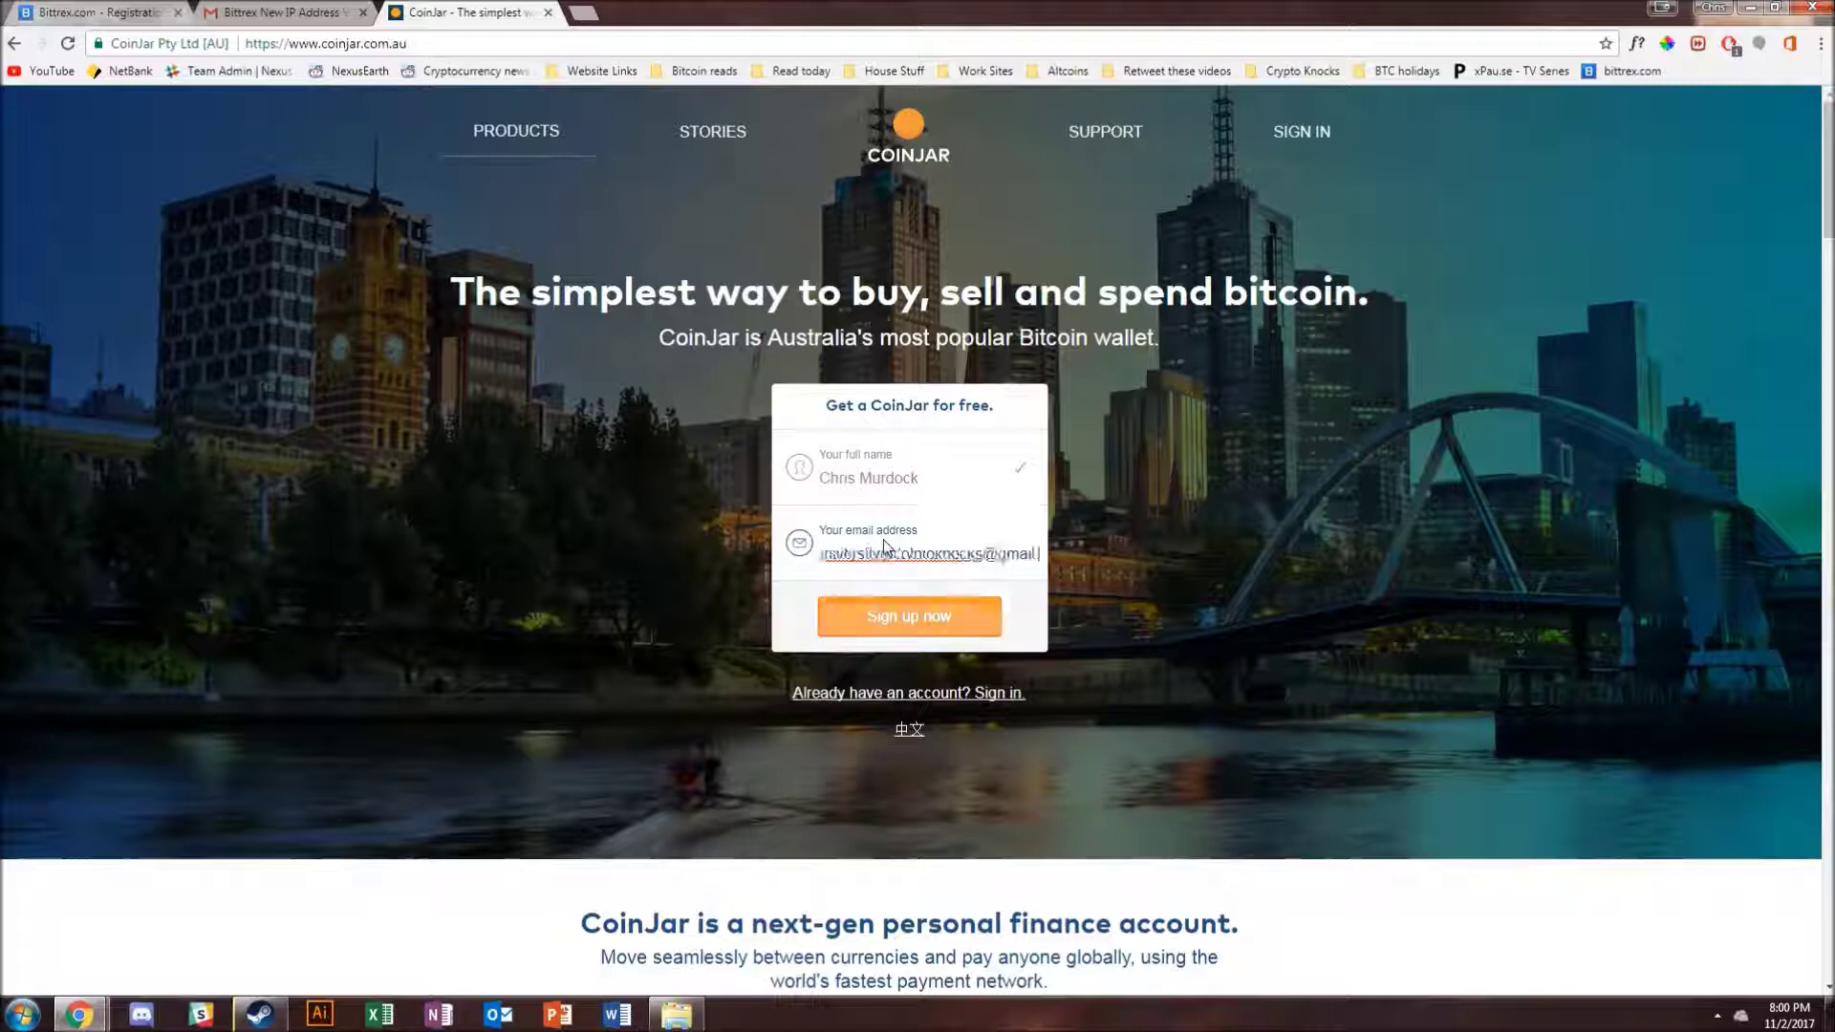
click(889, 614)
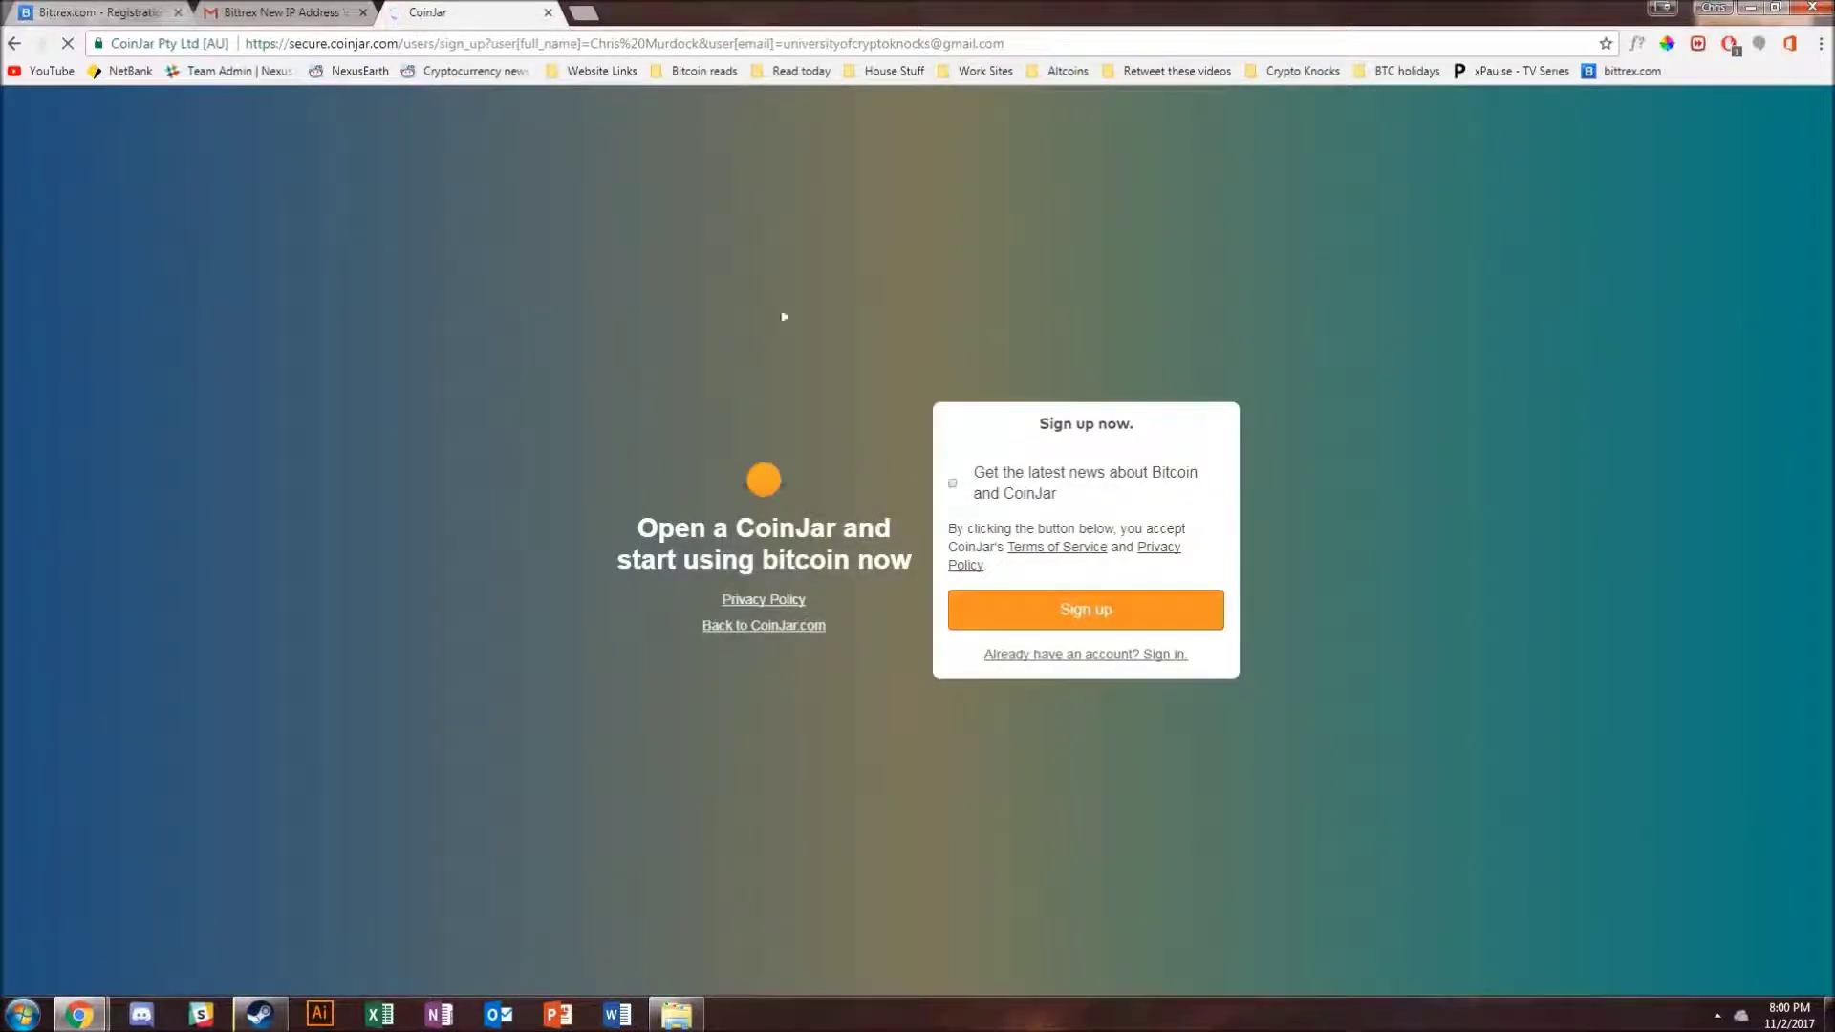
Enter and confirm a password and submit the CoinJar sign-up form.
click(1026, 484)
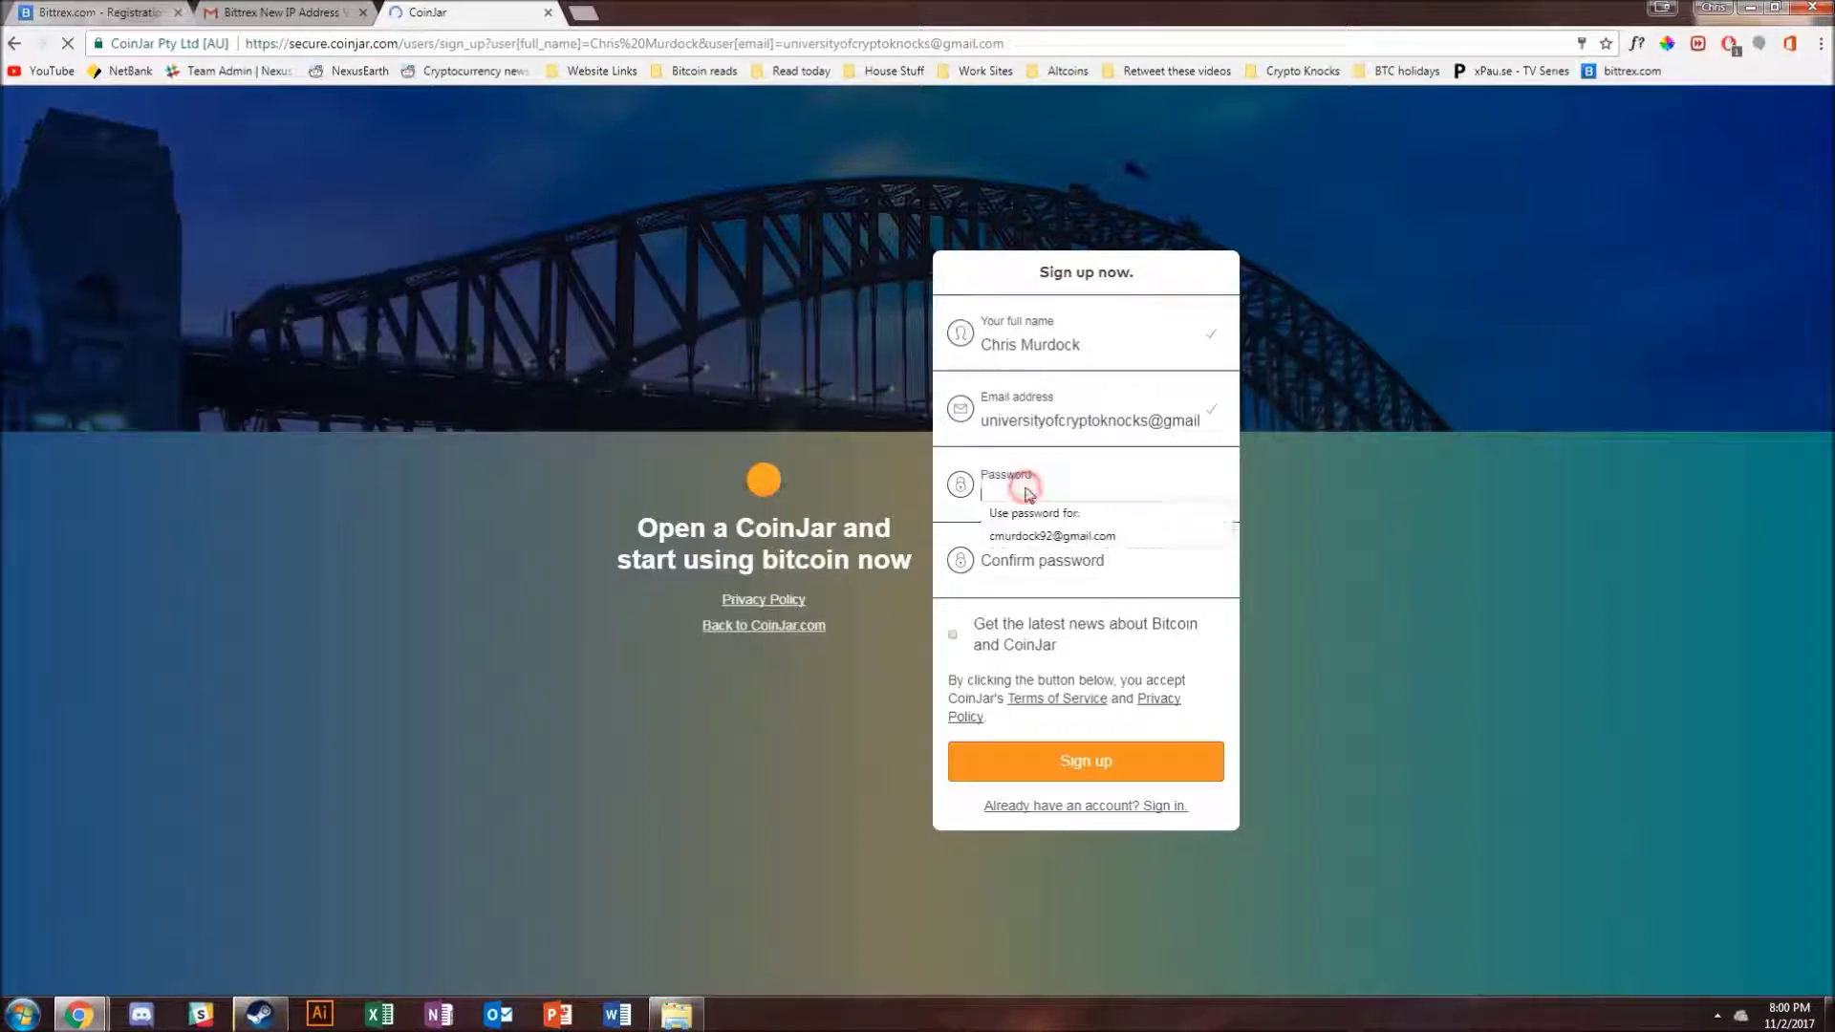
text(*****)
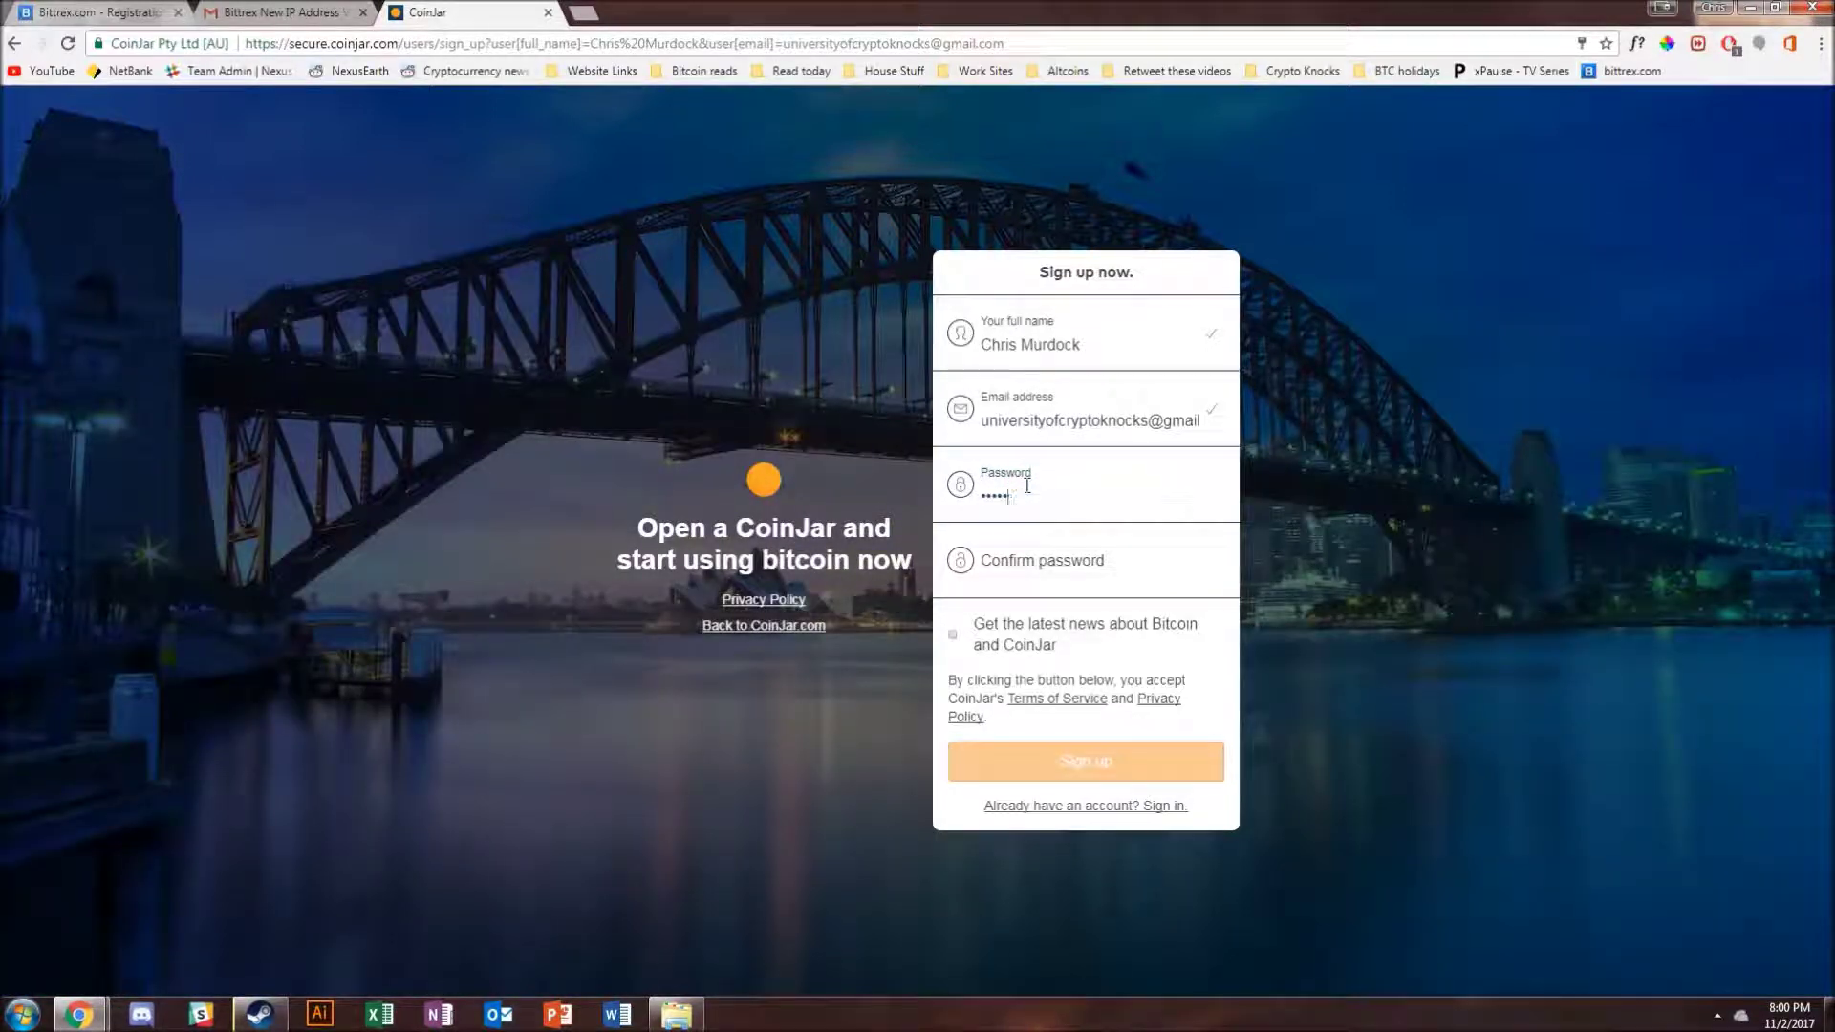
key(BackSpace)
key(BackSpace)
key(BackSpace)
text(**)
text(*)
key(Tab)
text(*)
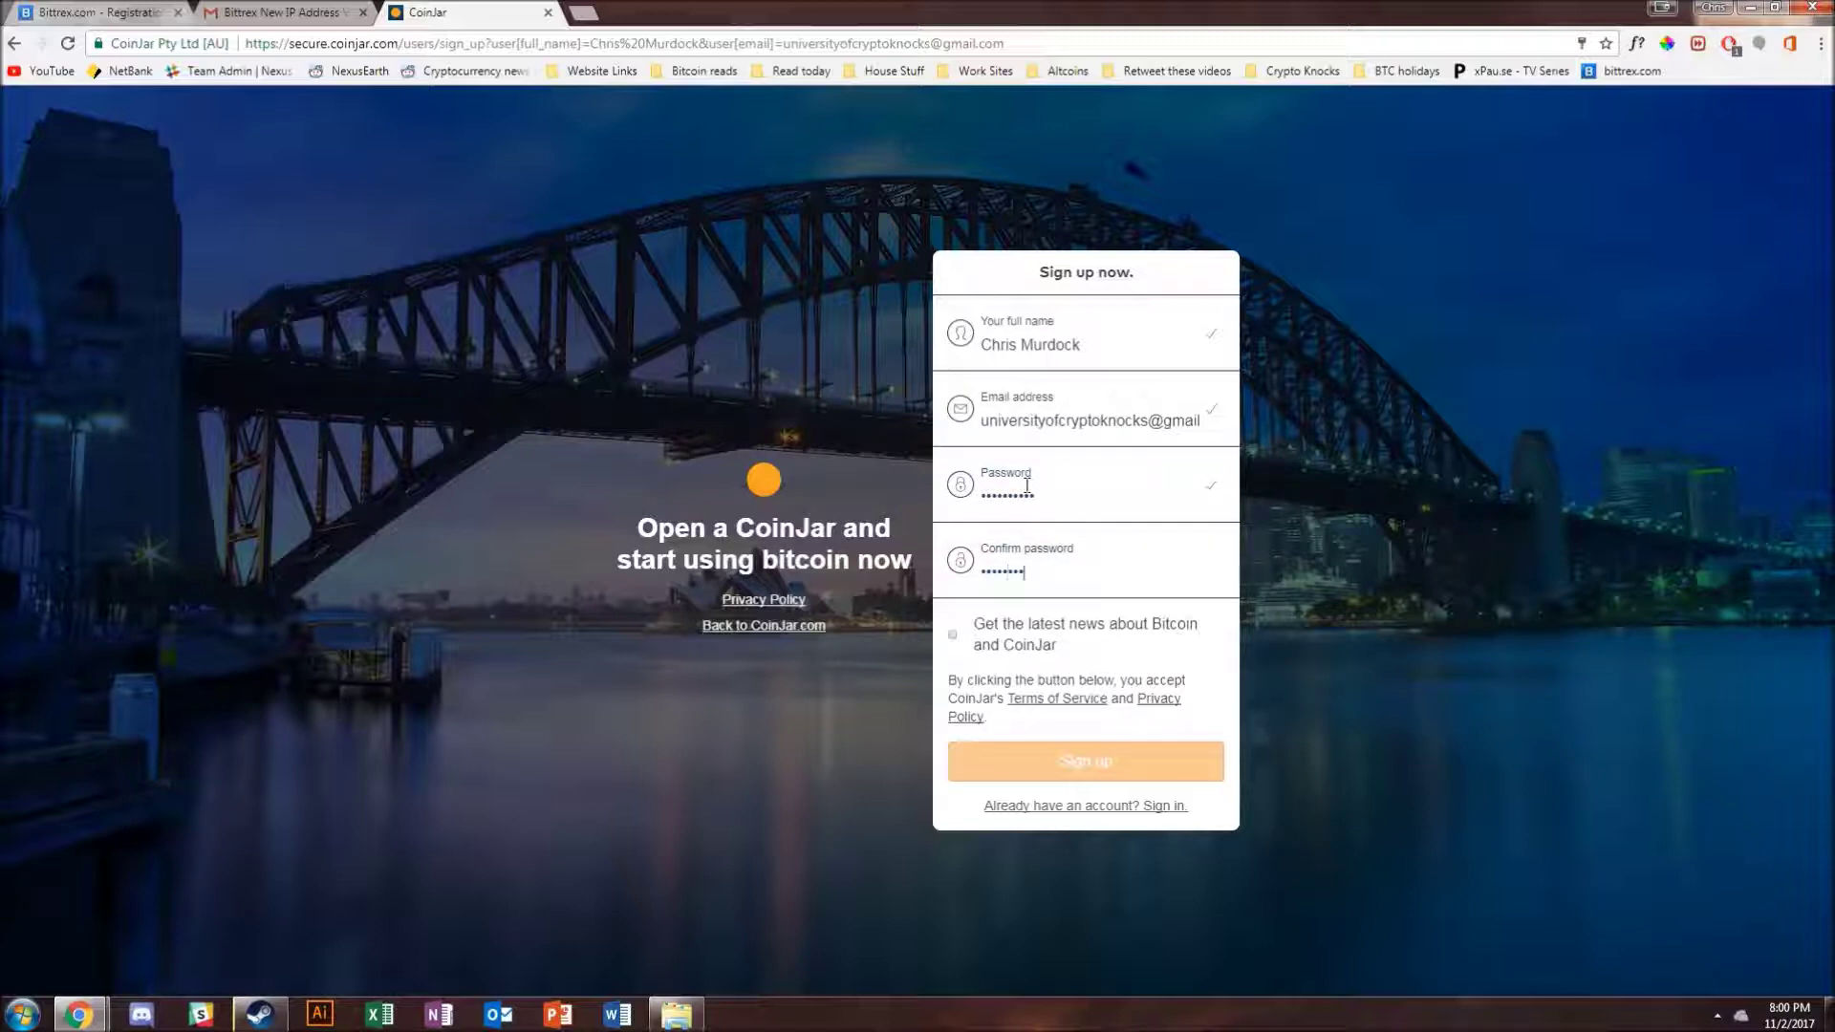
text(*)
click(1068, 760)
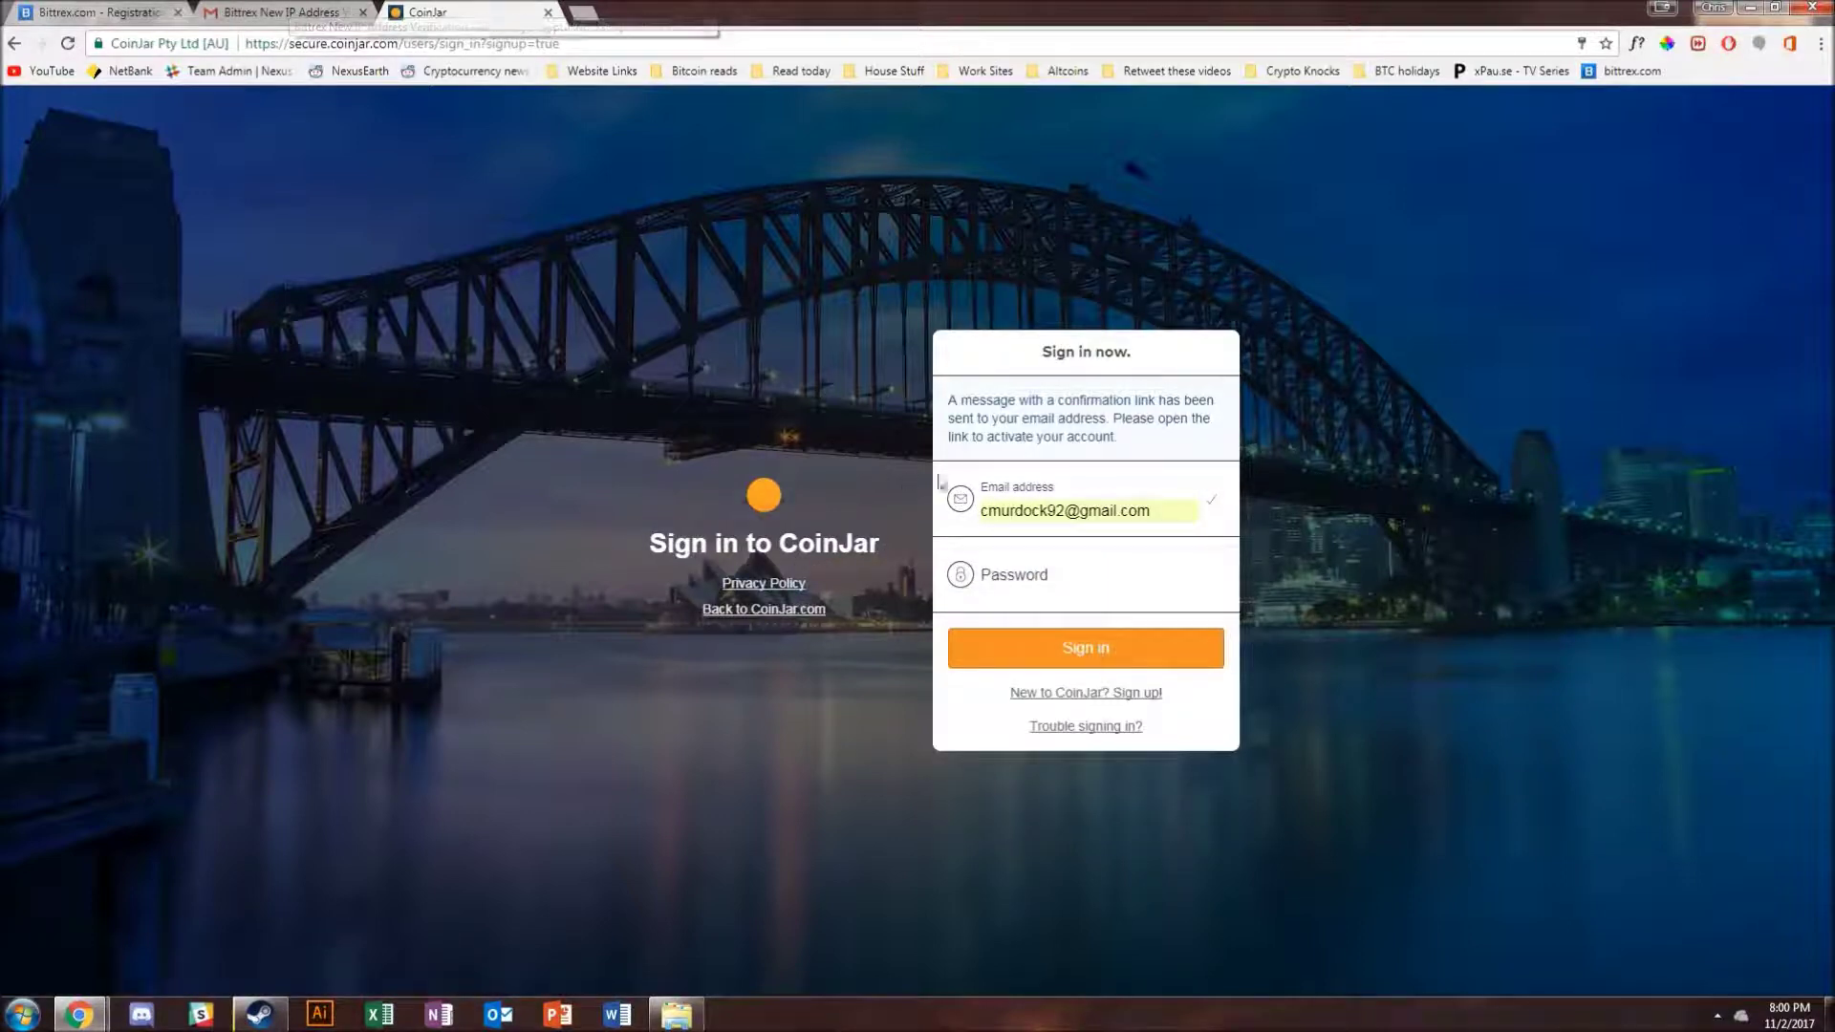
drag(1115, 418, 961, 394)
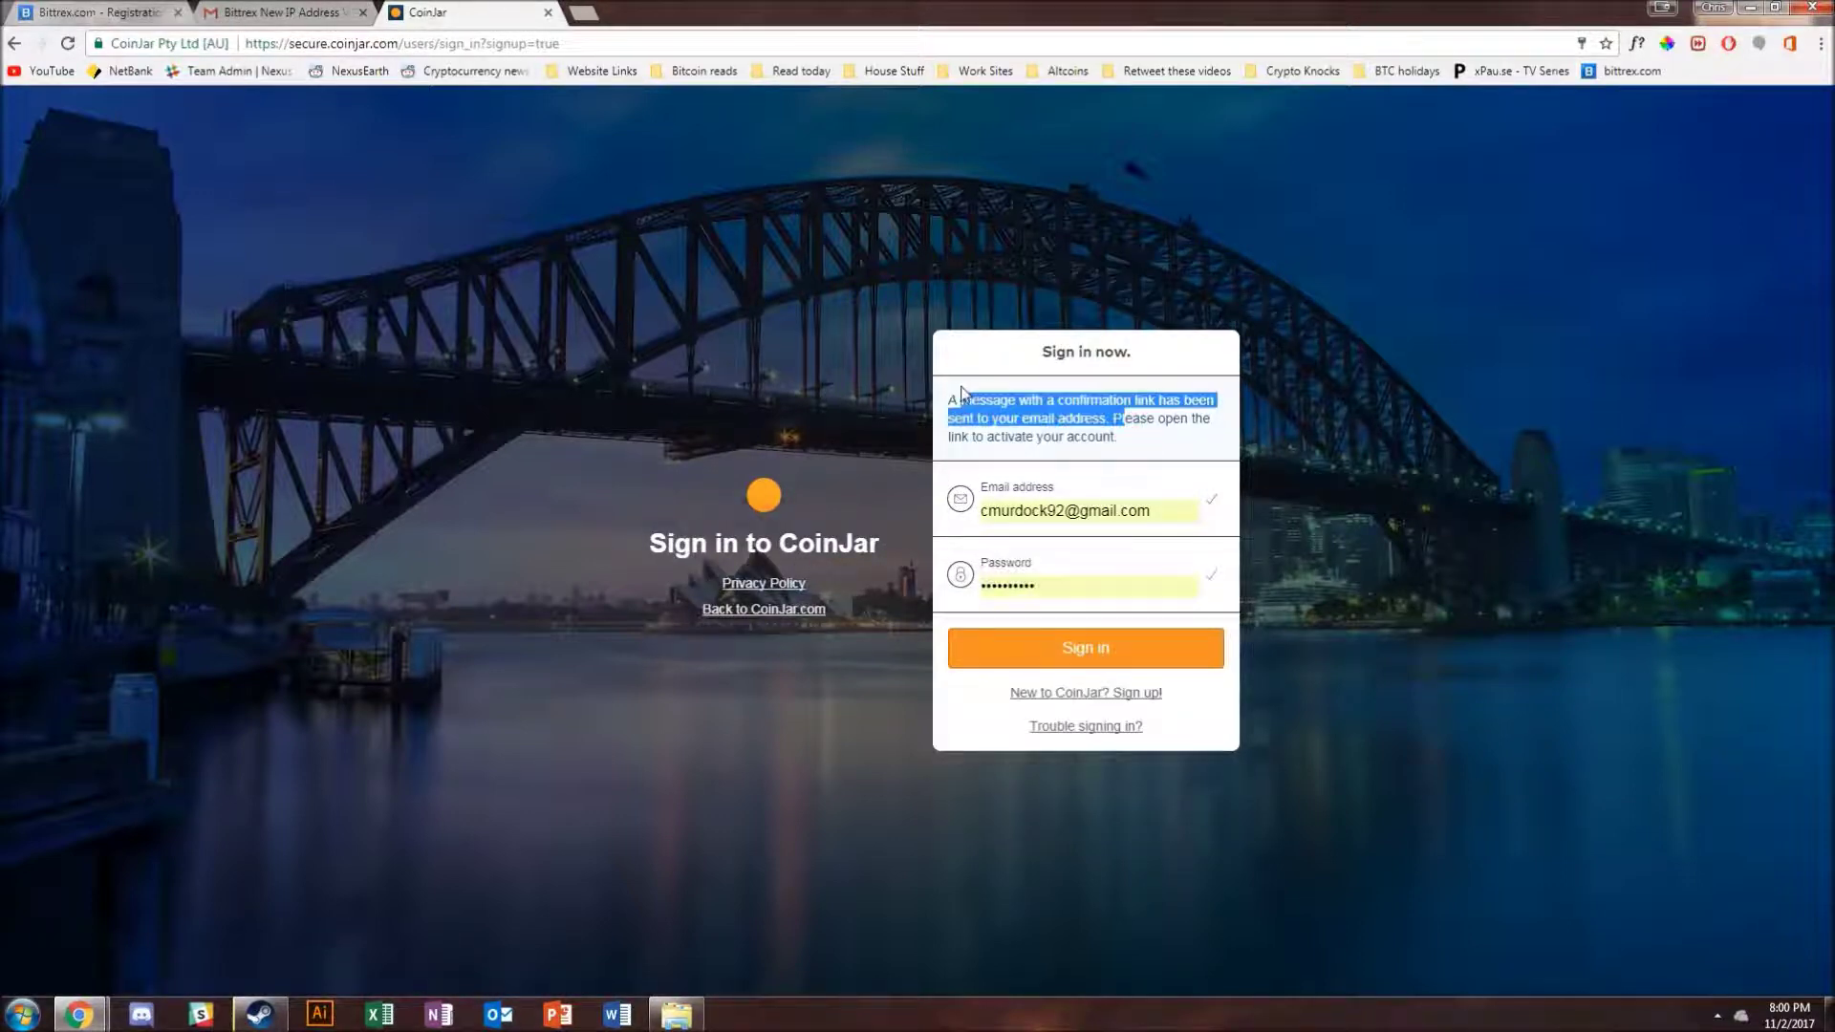
click(918, 391)
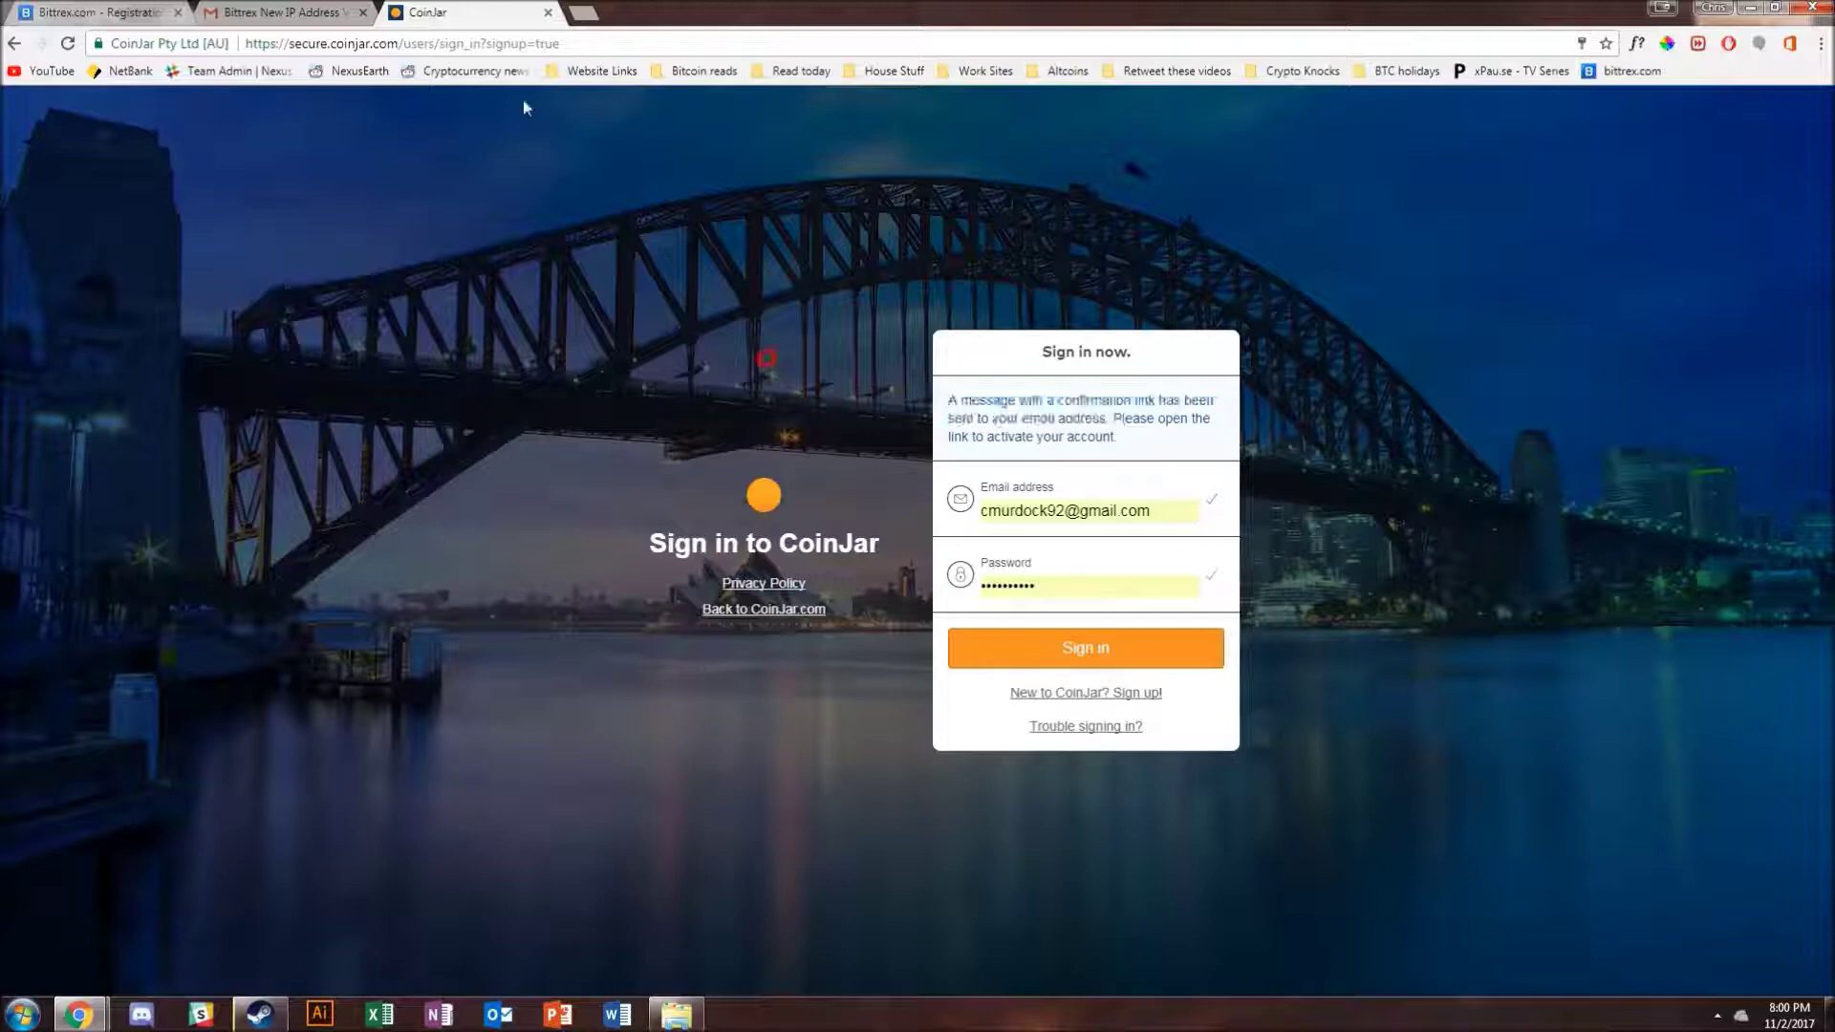
Confirm the account through the CoinJar 'Confirmation instructions' email in Gmail.
click(287, 11)
click(98, 263)
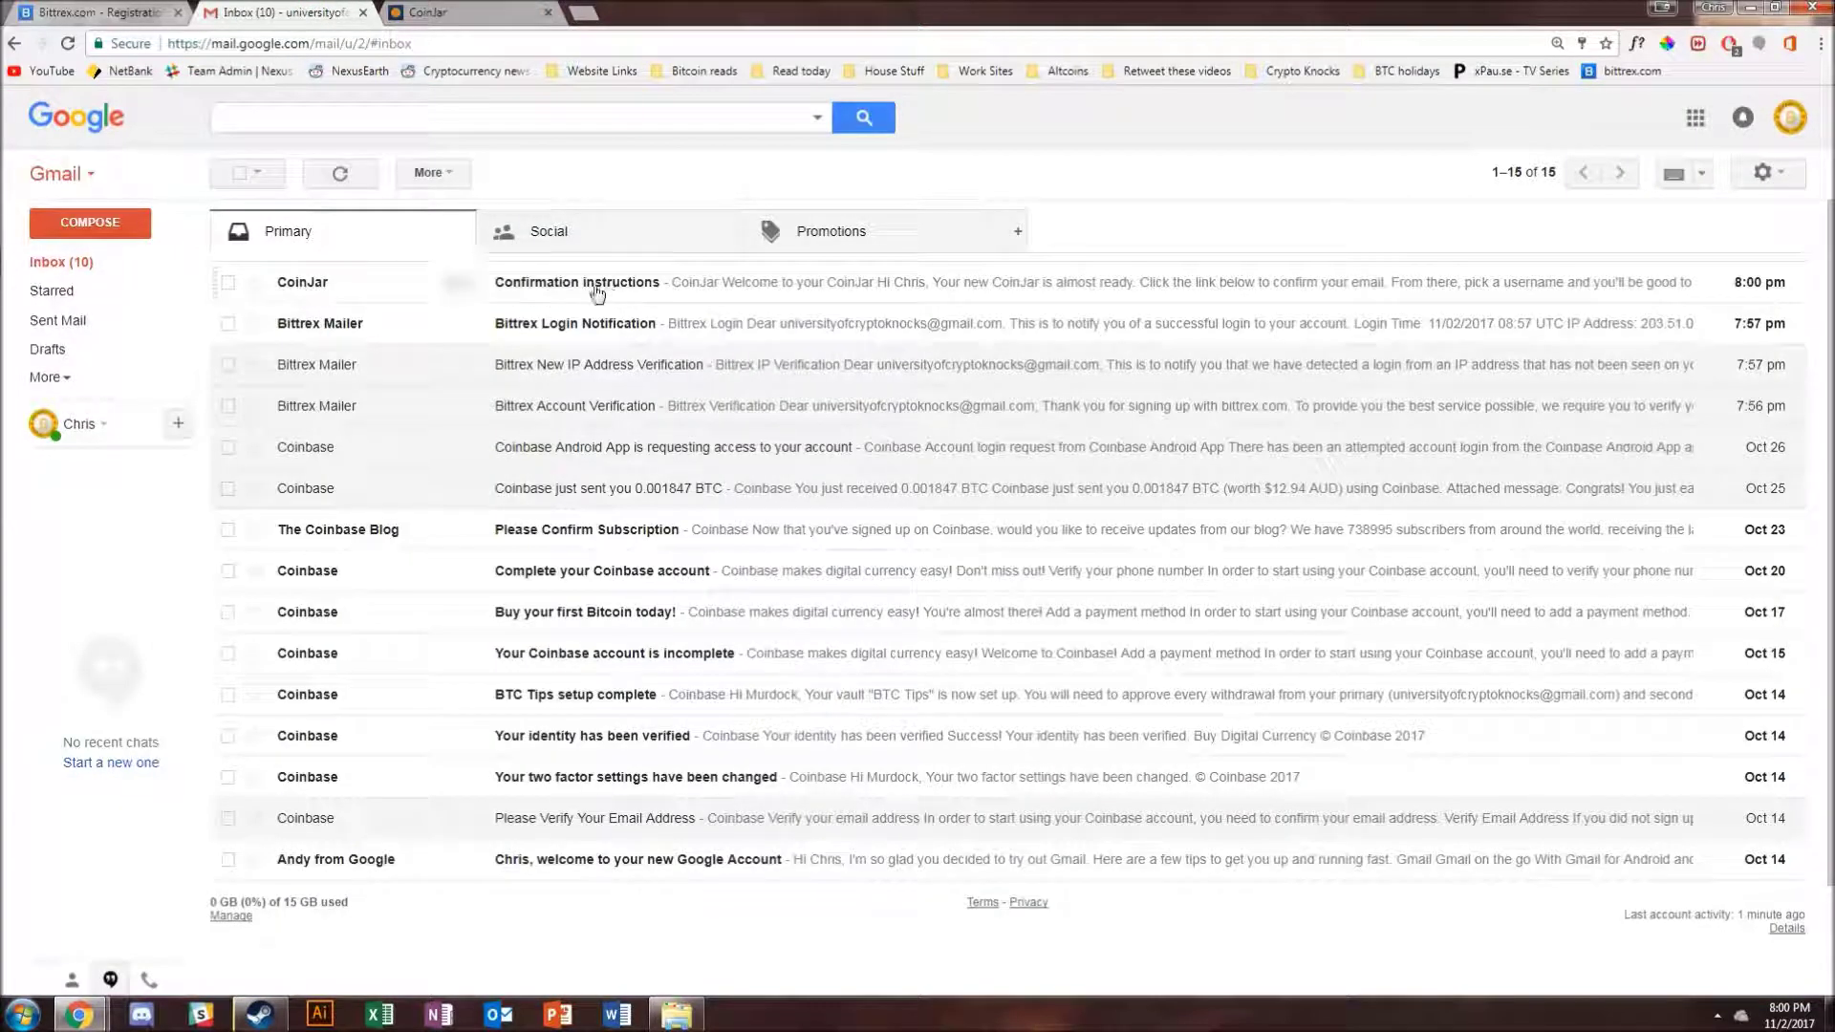
click(688, 293)
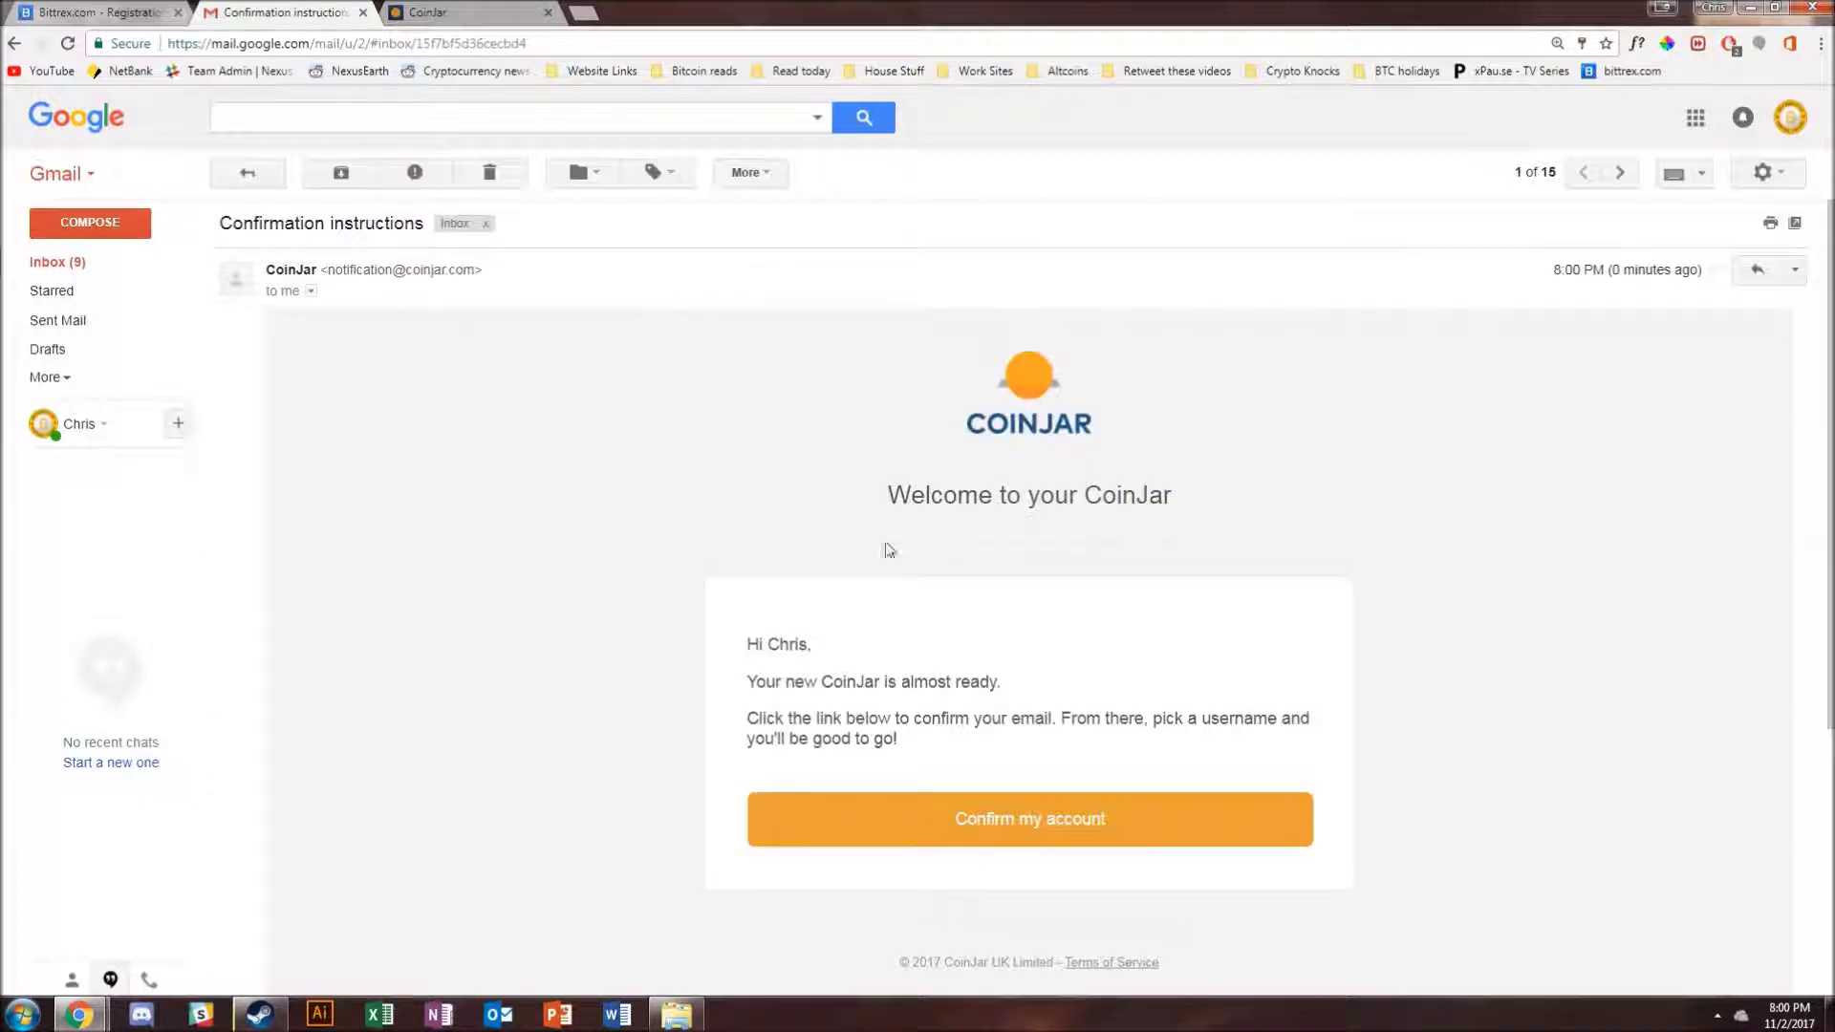
click(1011, 832)
Close the duplicate tab and sign in to CoinJar with the saved password.
click(730, 15)
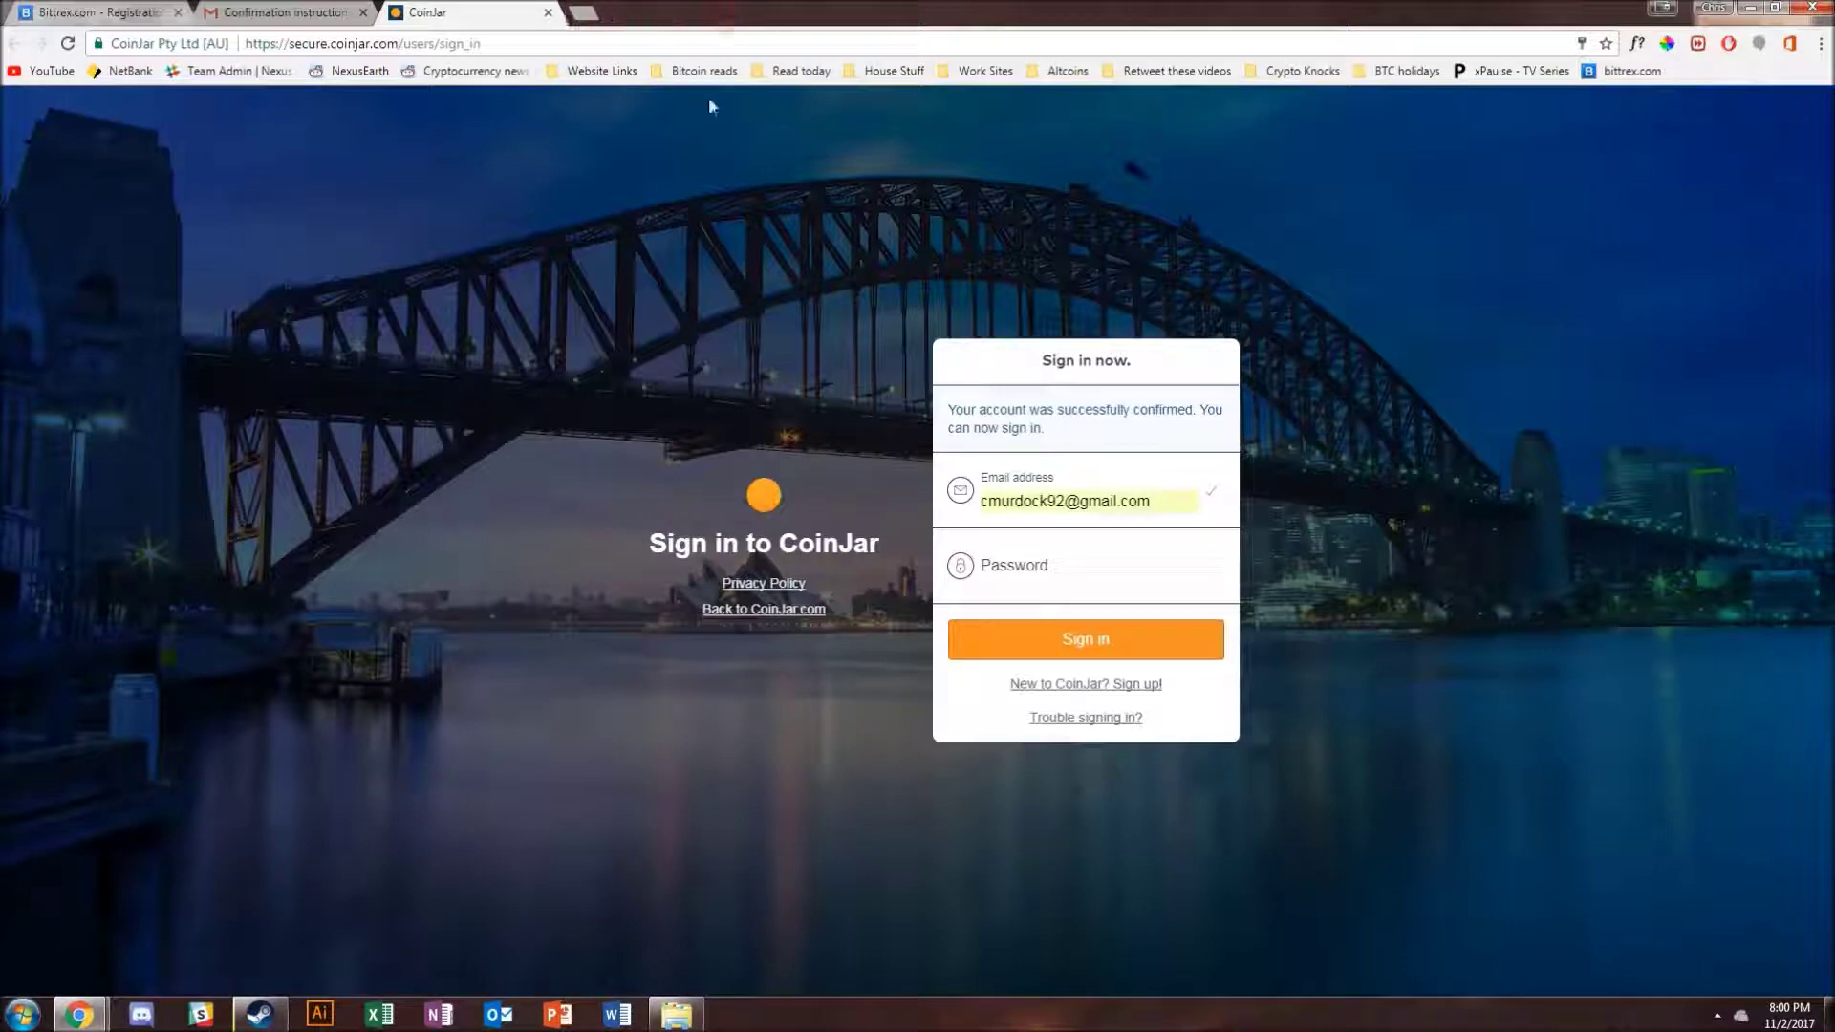
click(1040, 565)
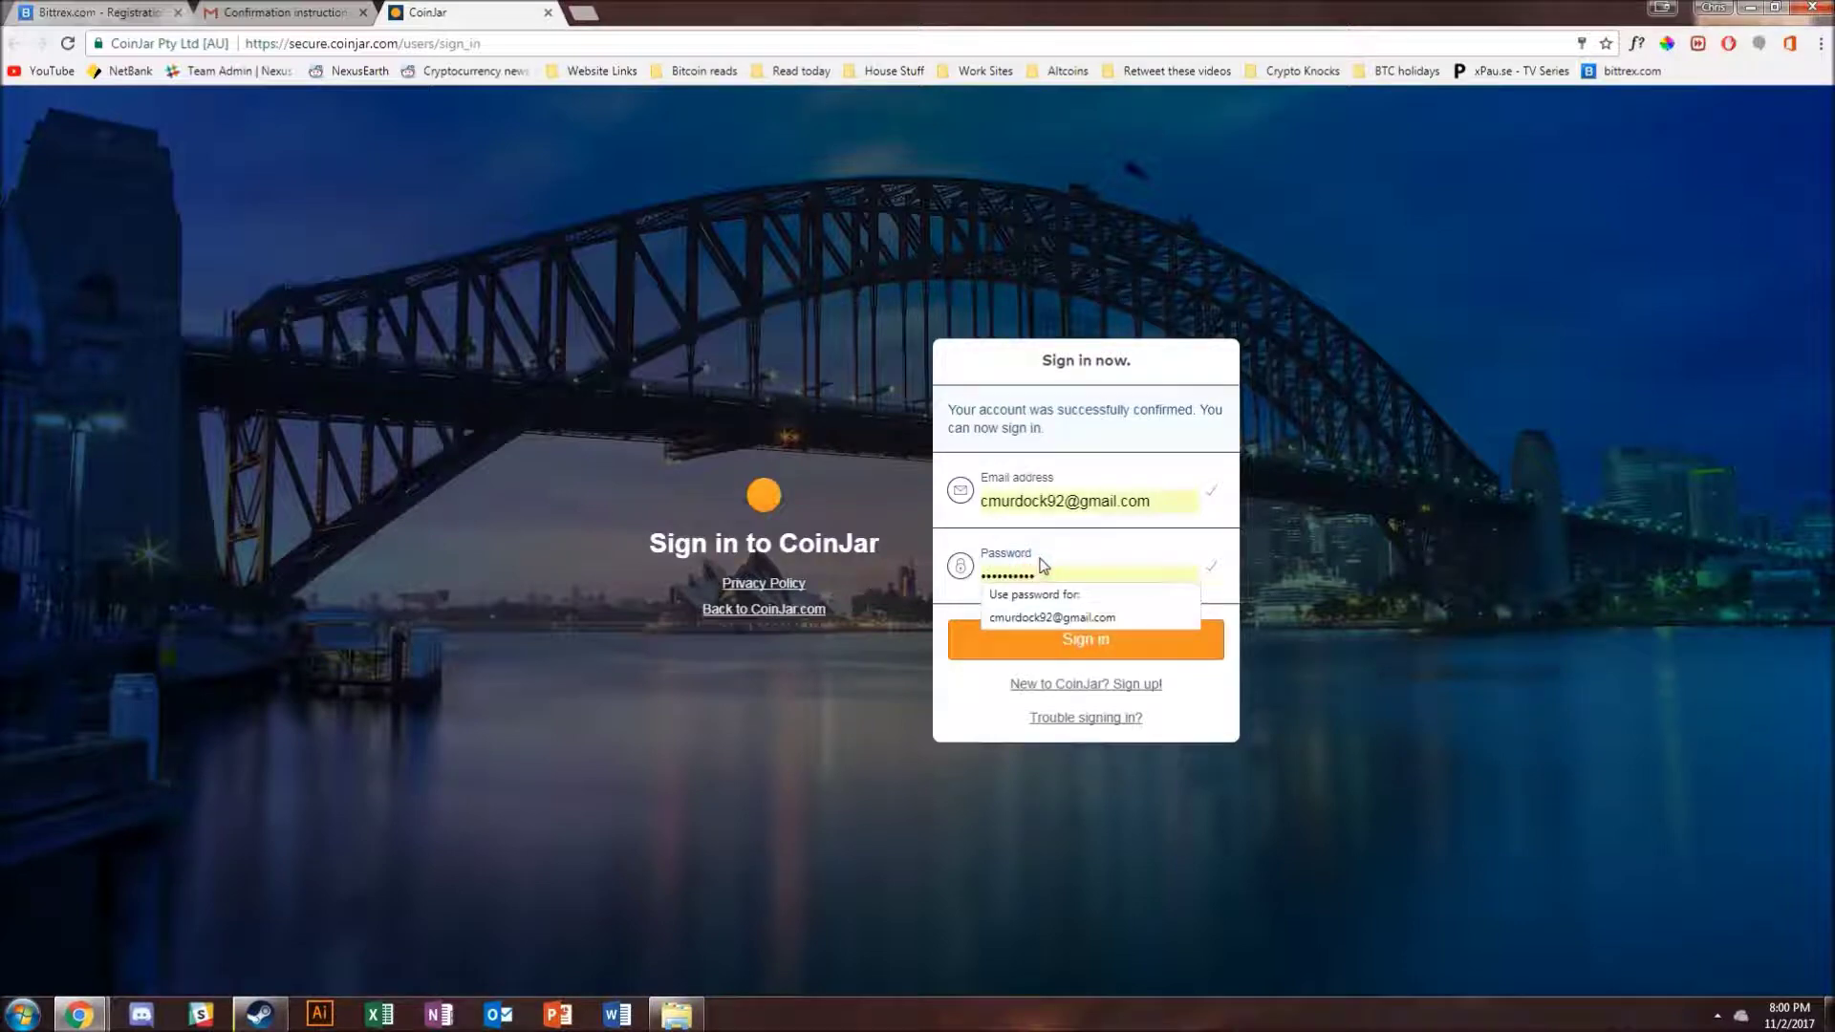
click(1053, 617)
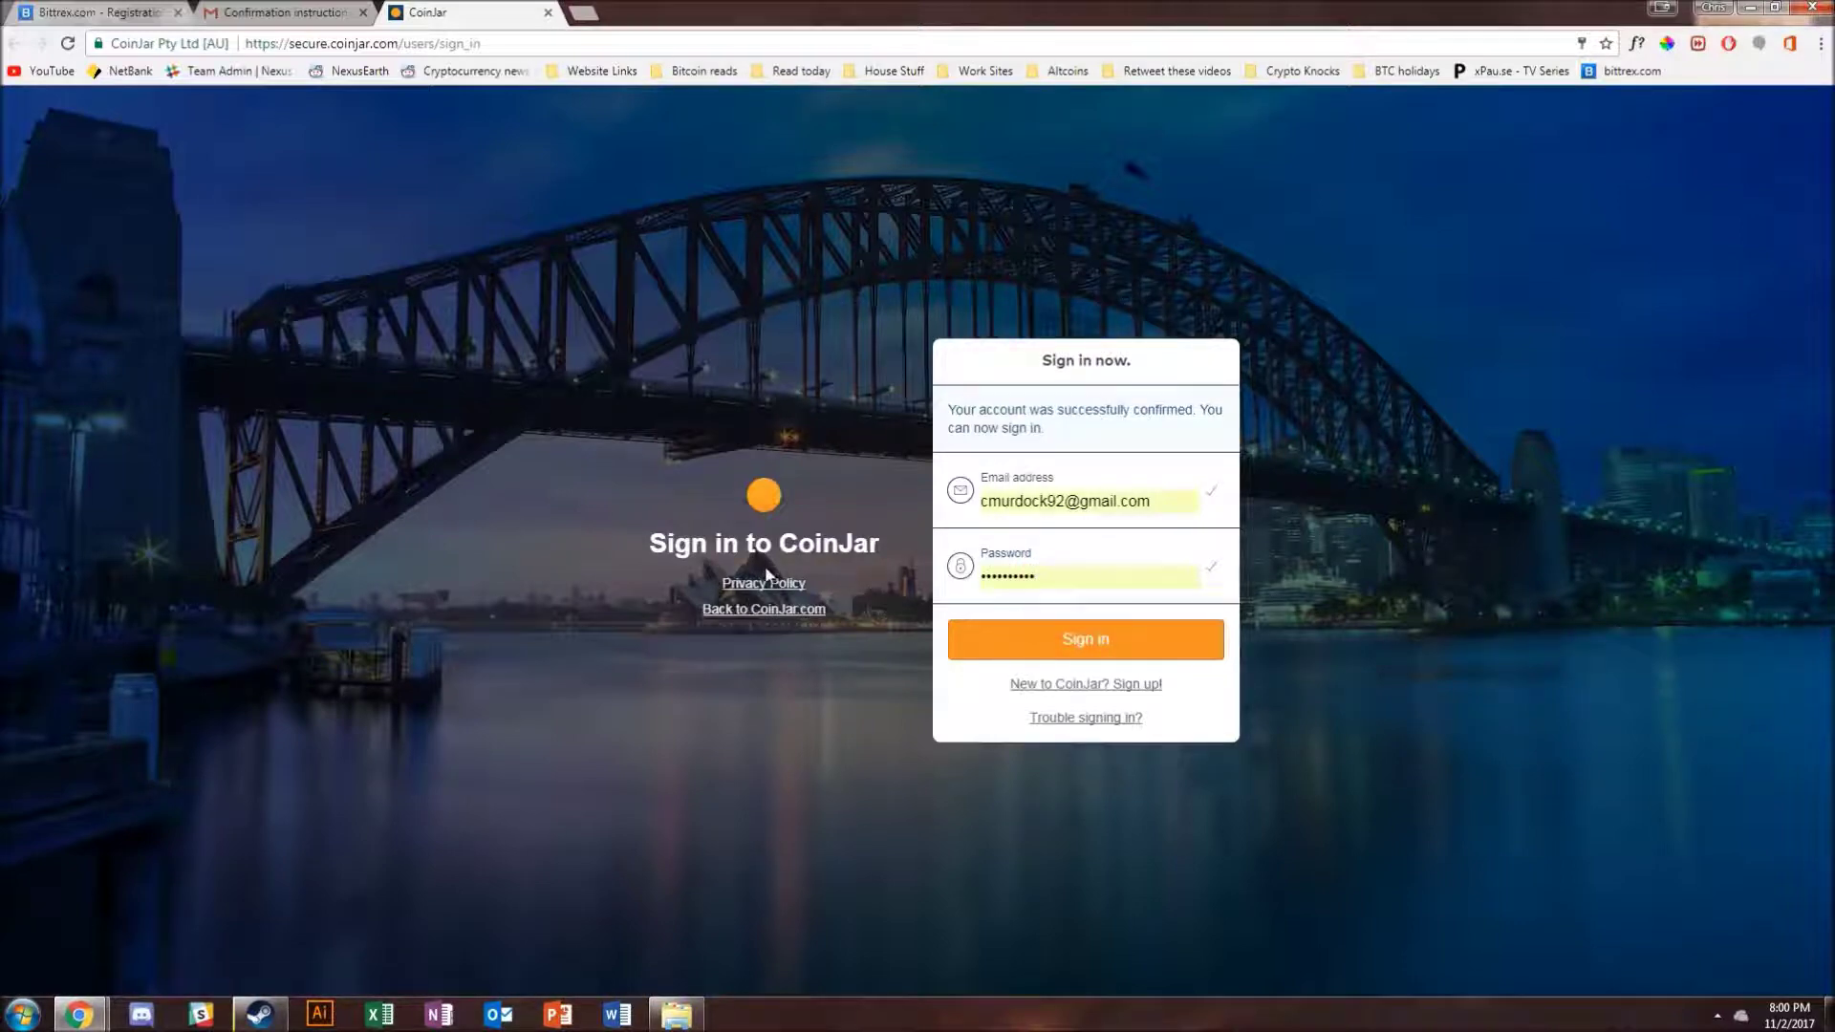
click(1075, 645)
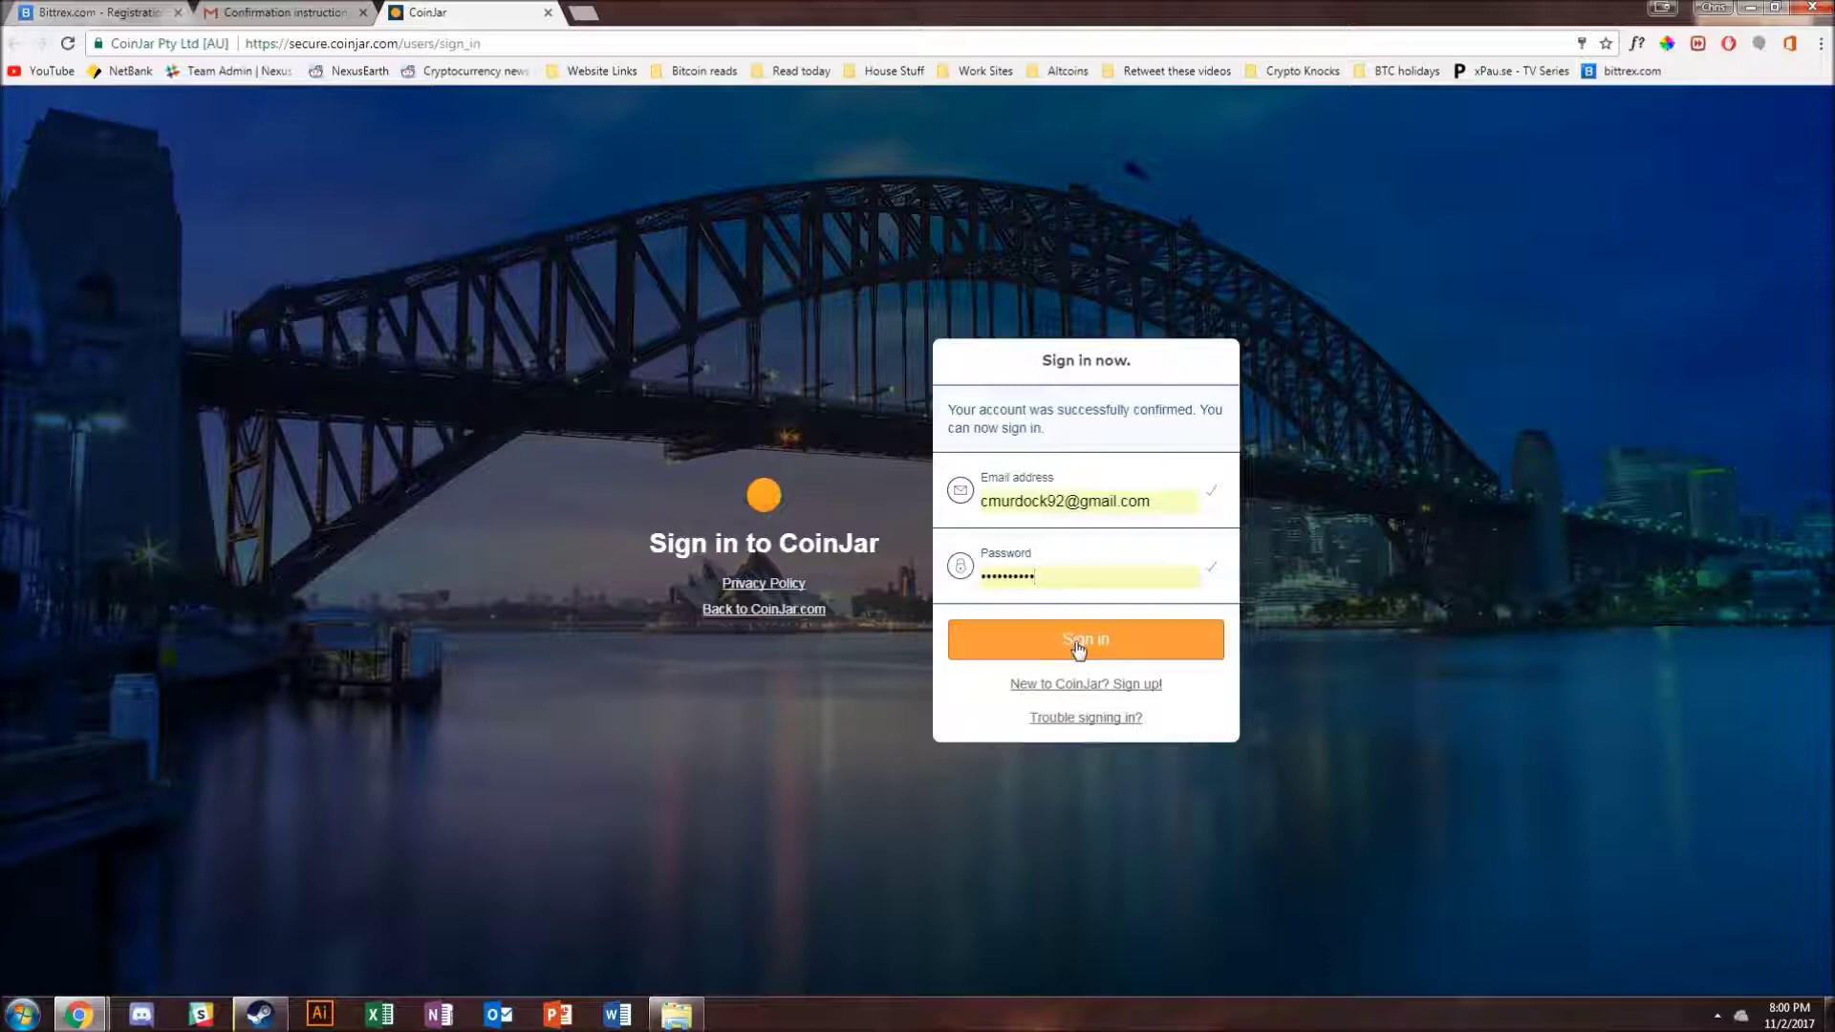
click(1083, 648)
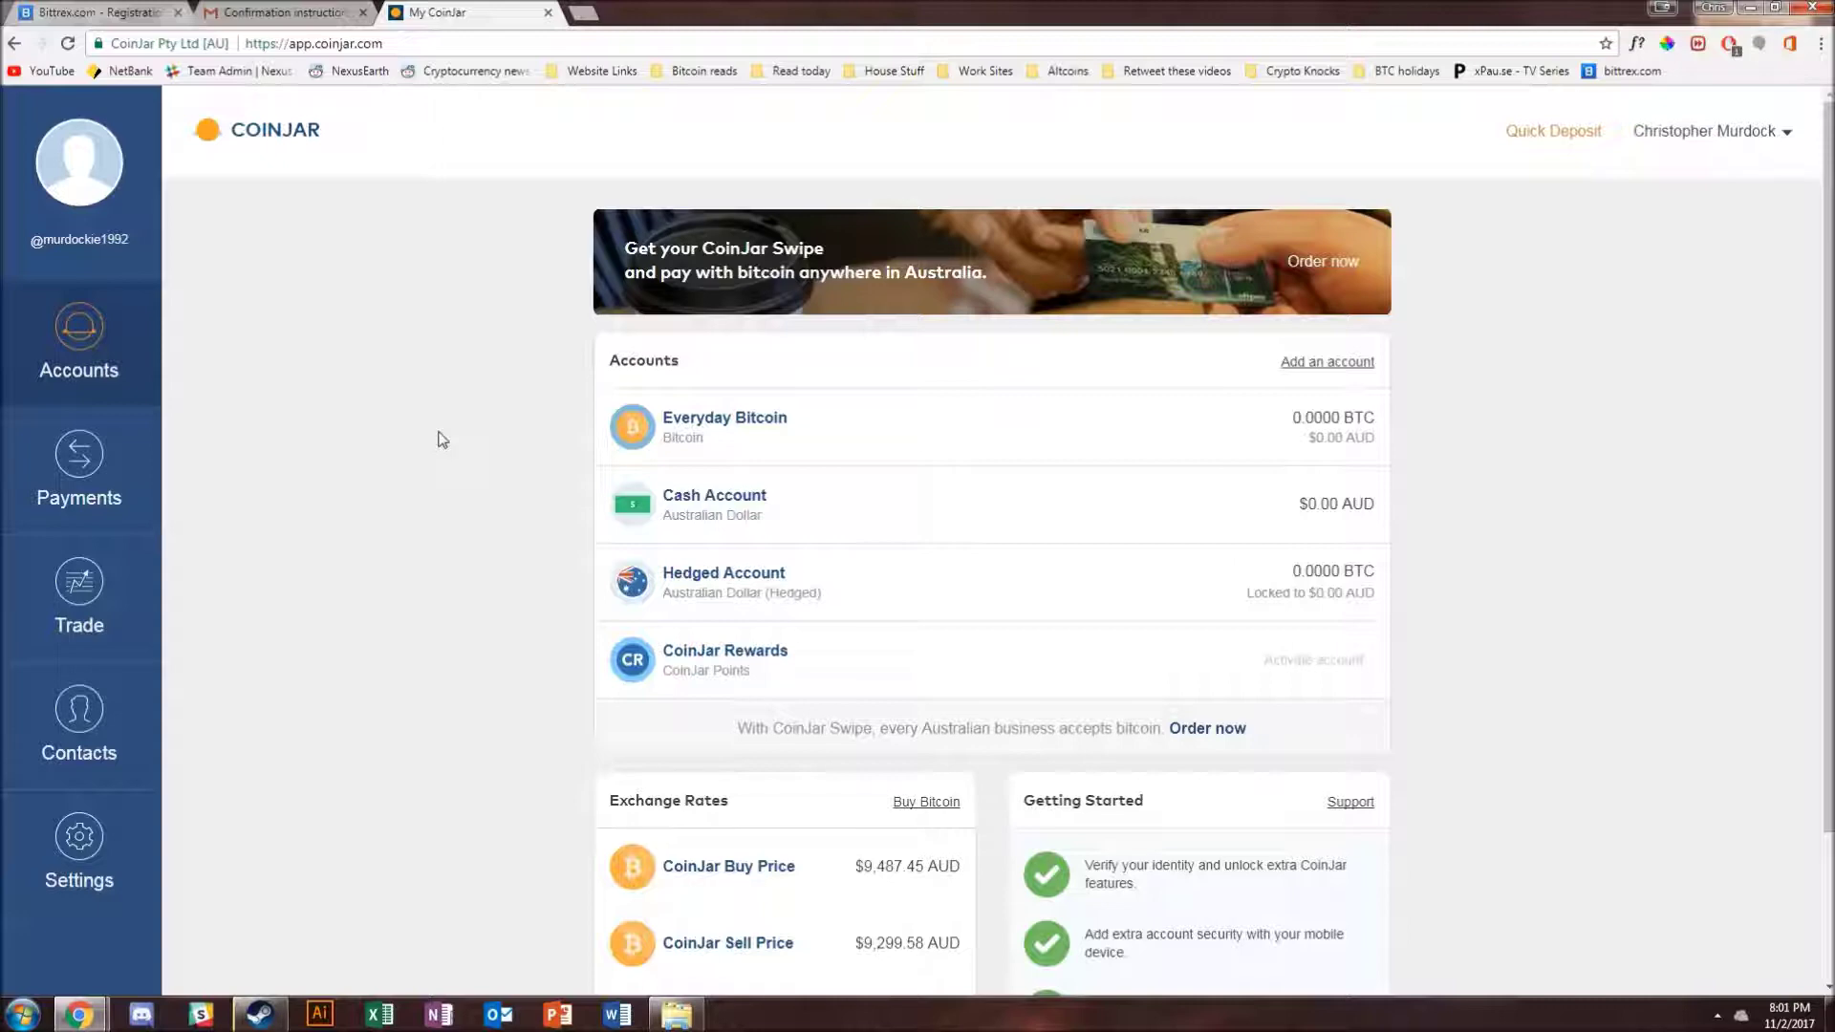
scroll(441, 440, down, 2)
scroll(441, 440, down, 1)
scroll(432, 439, up, 3)
scroll(1721, 502, down, 2)
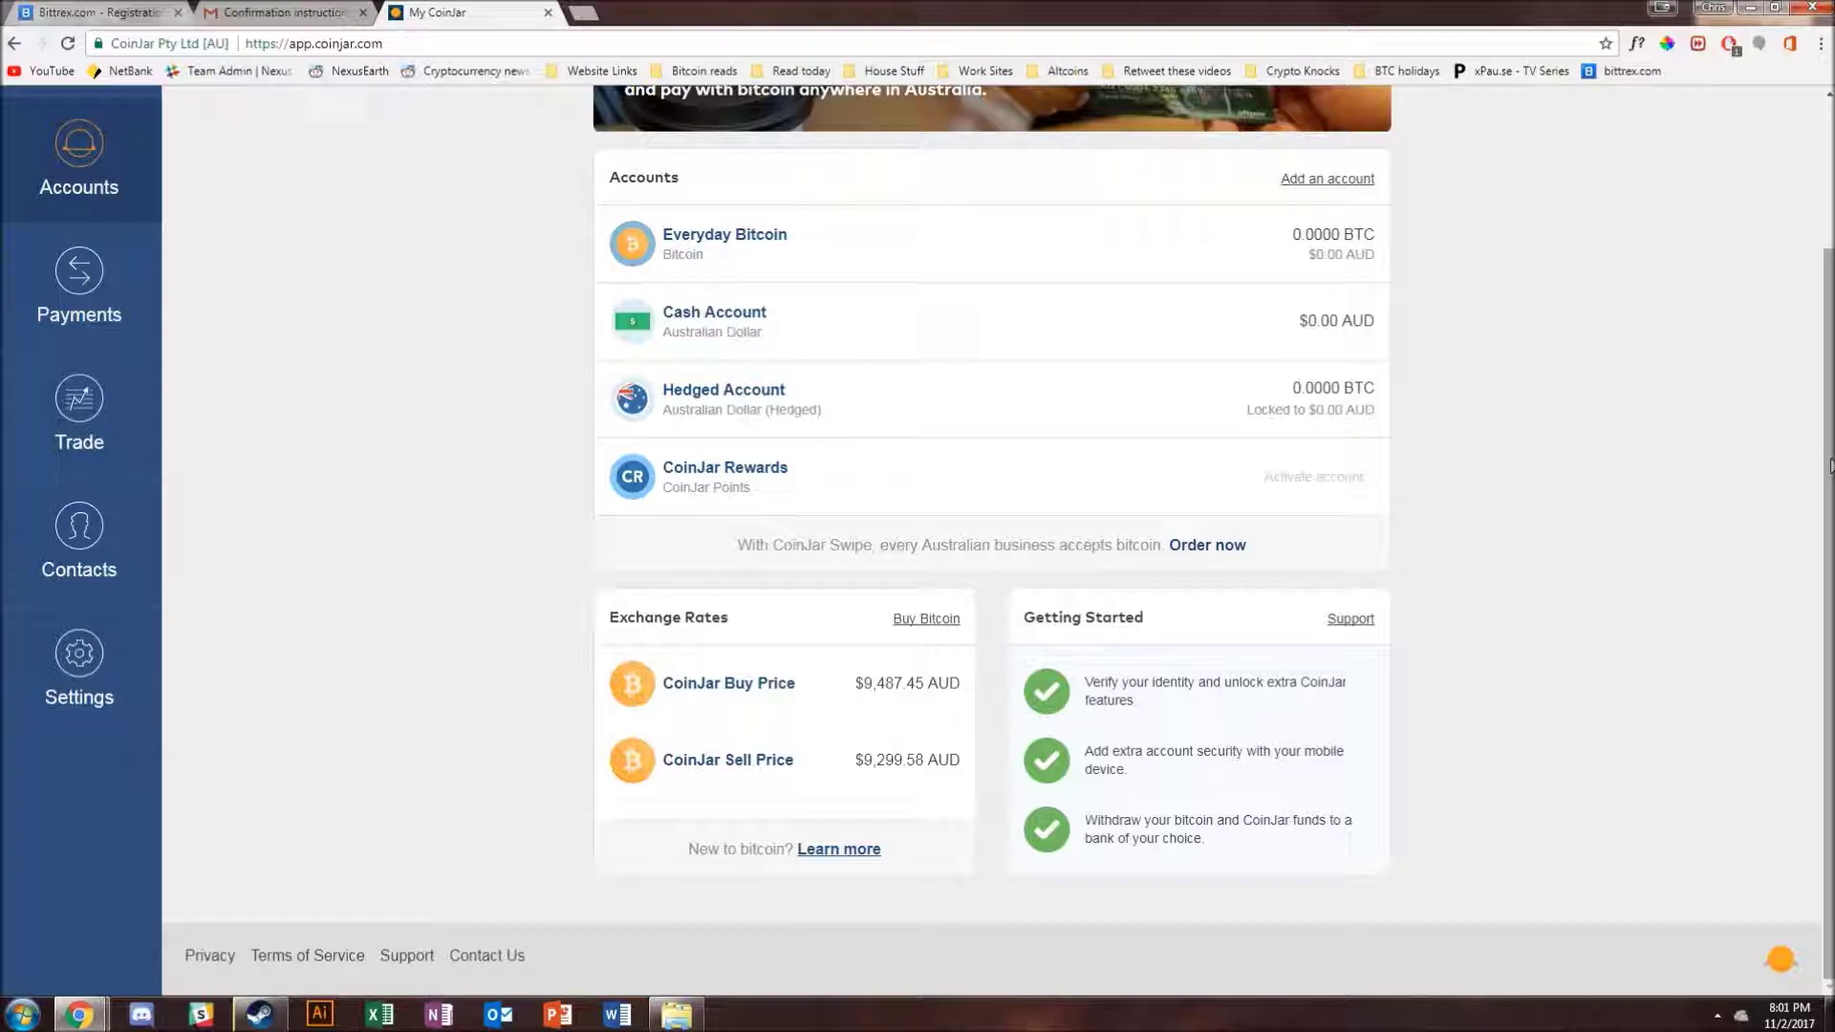
scroll(421, 585, up, 2)
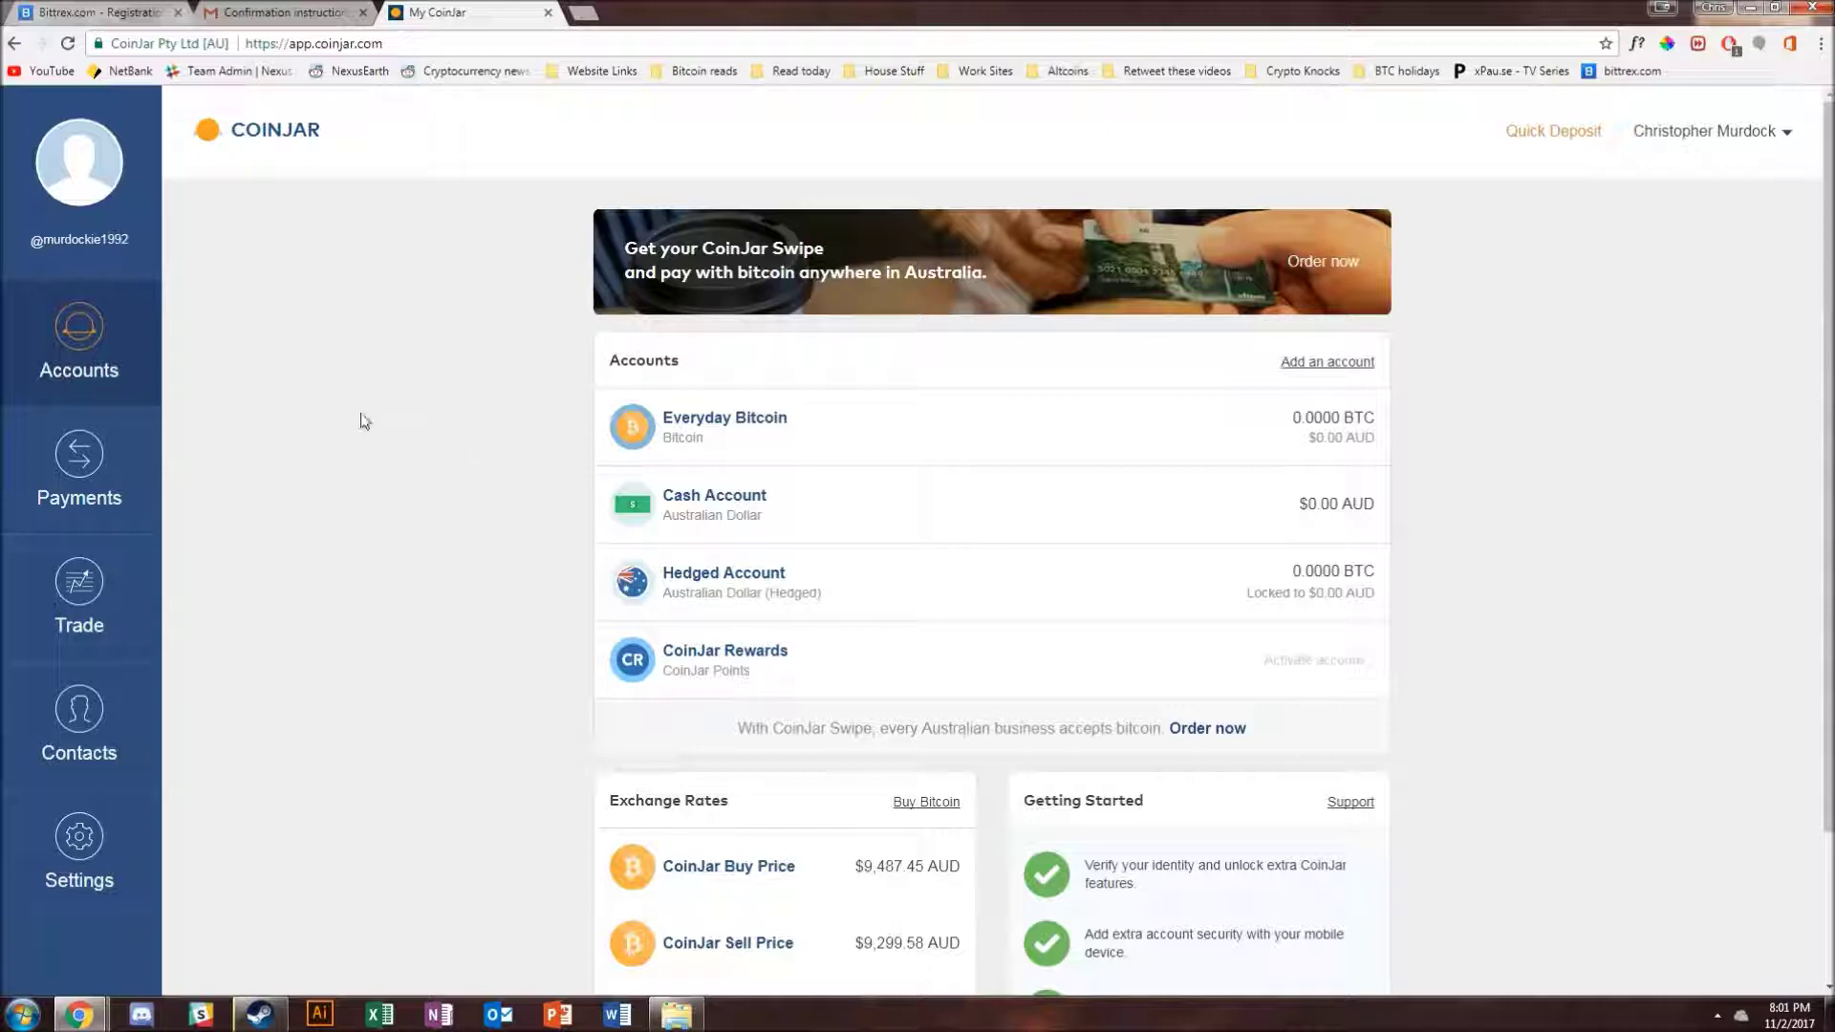
scroll(275, 455, down, 2)
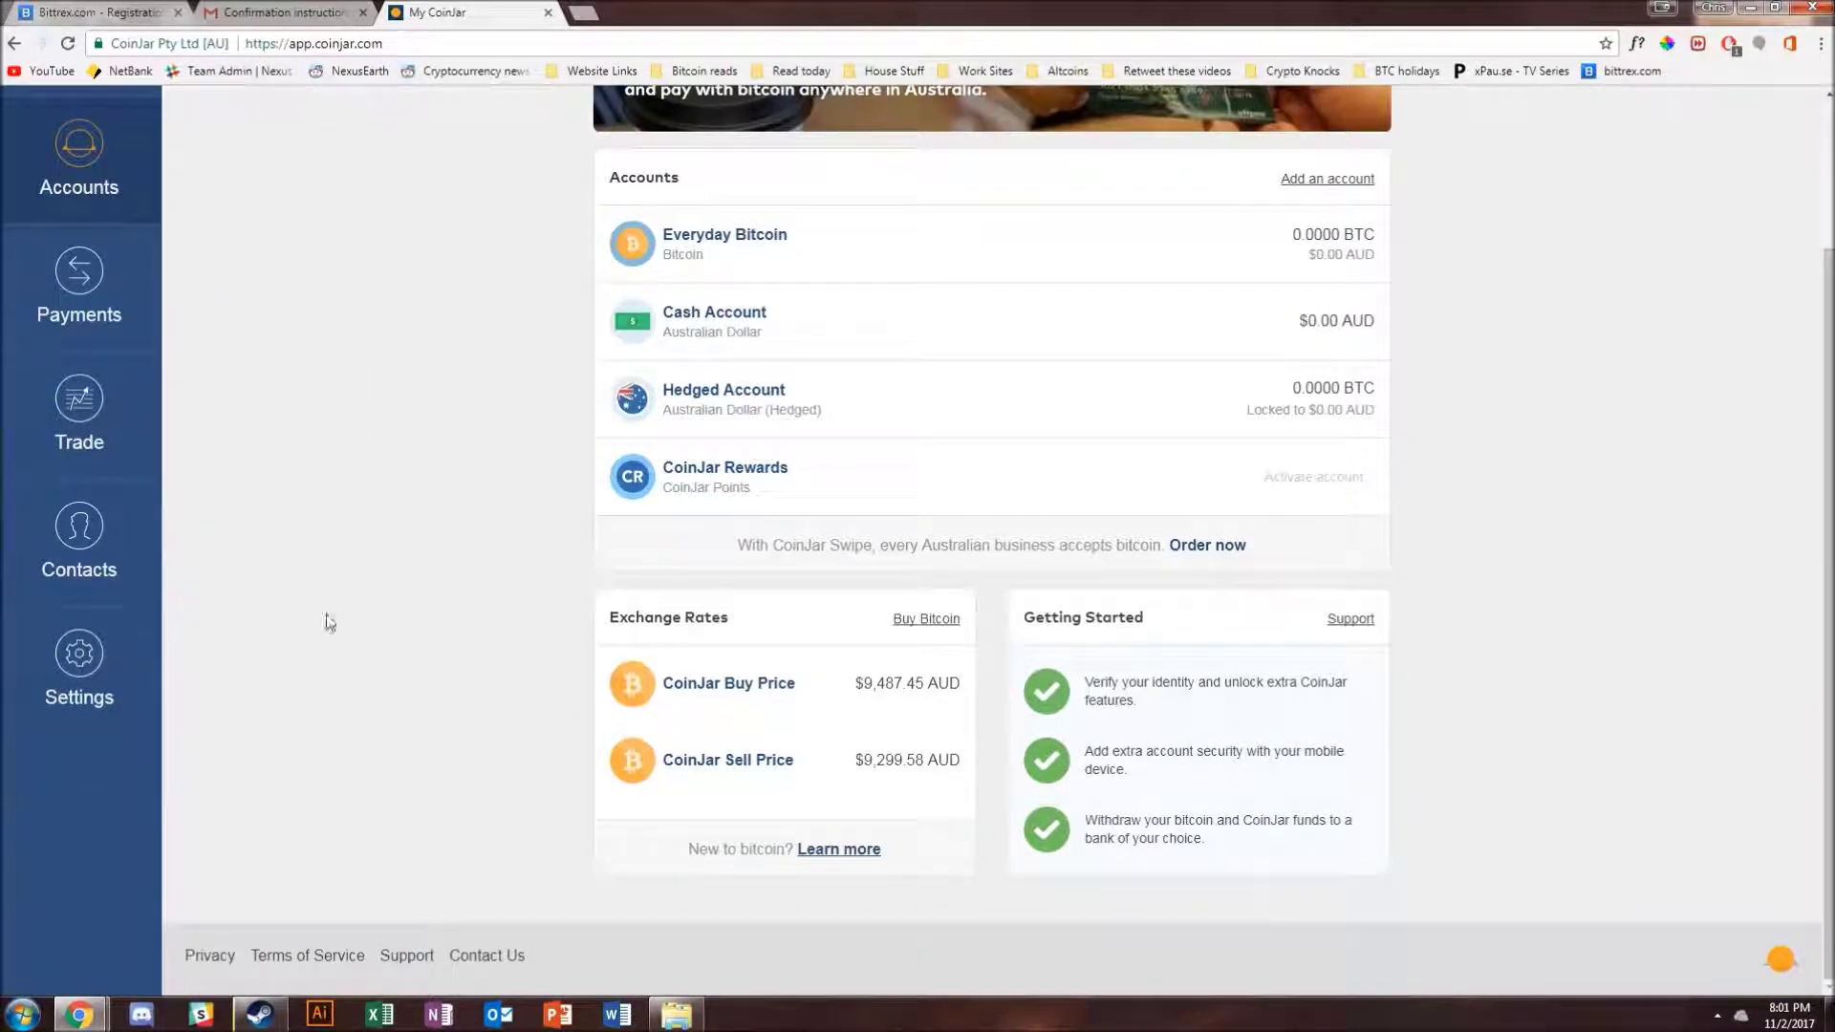
scroll(221, 302, up, 2)
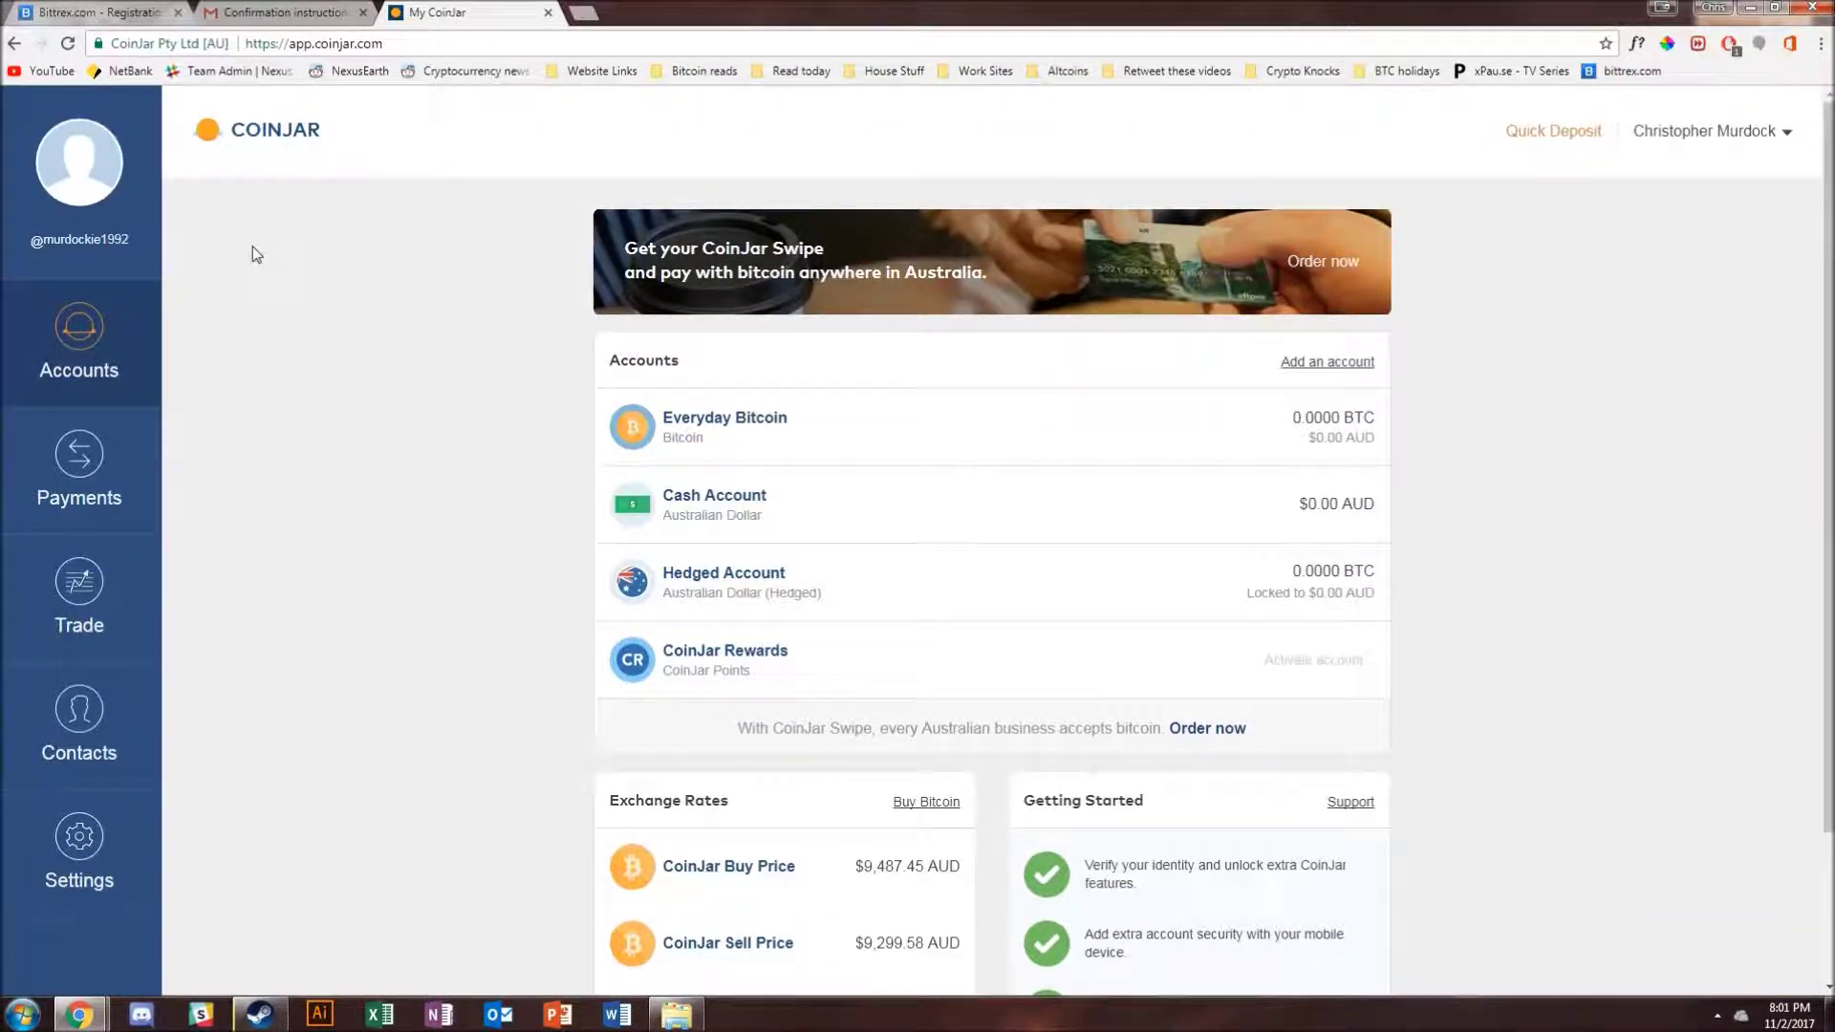
scroll(273, 315, down, 2)
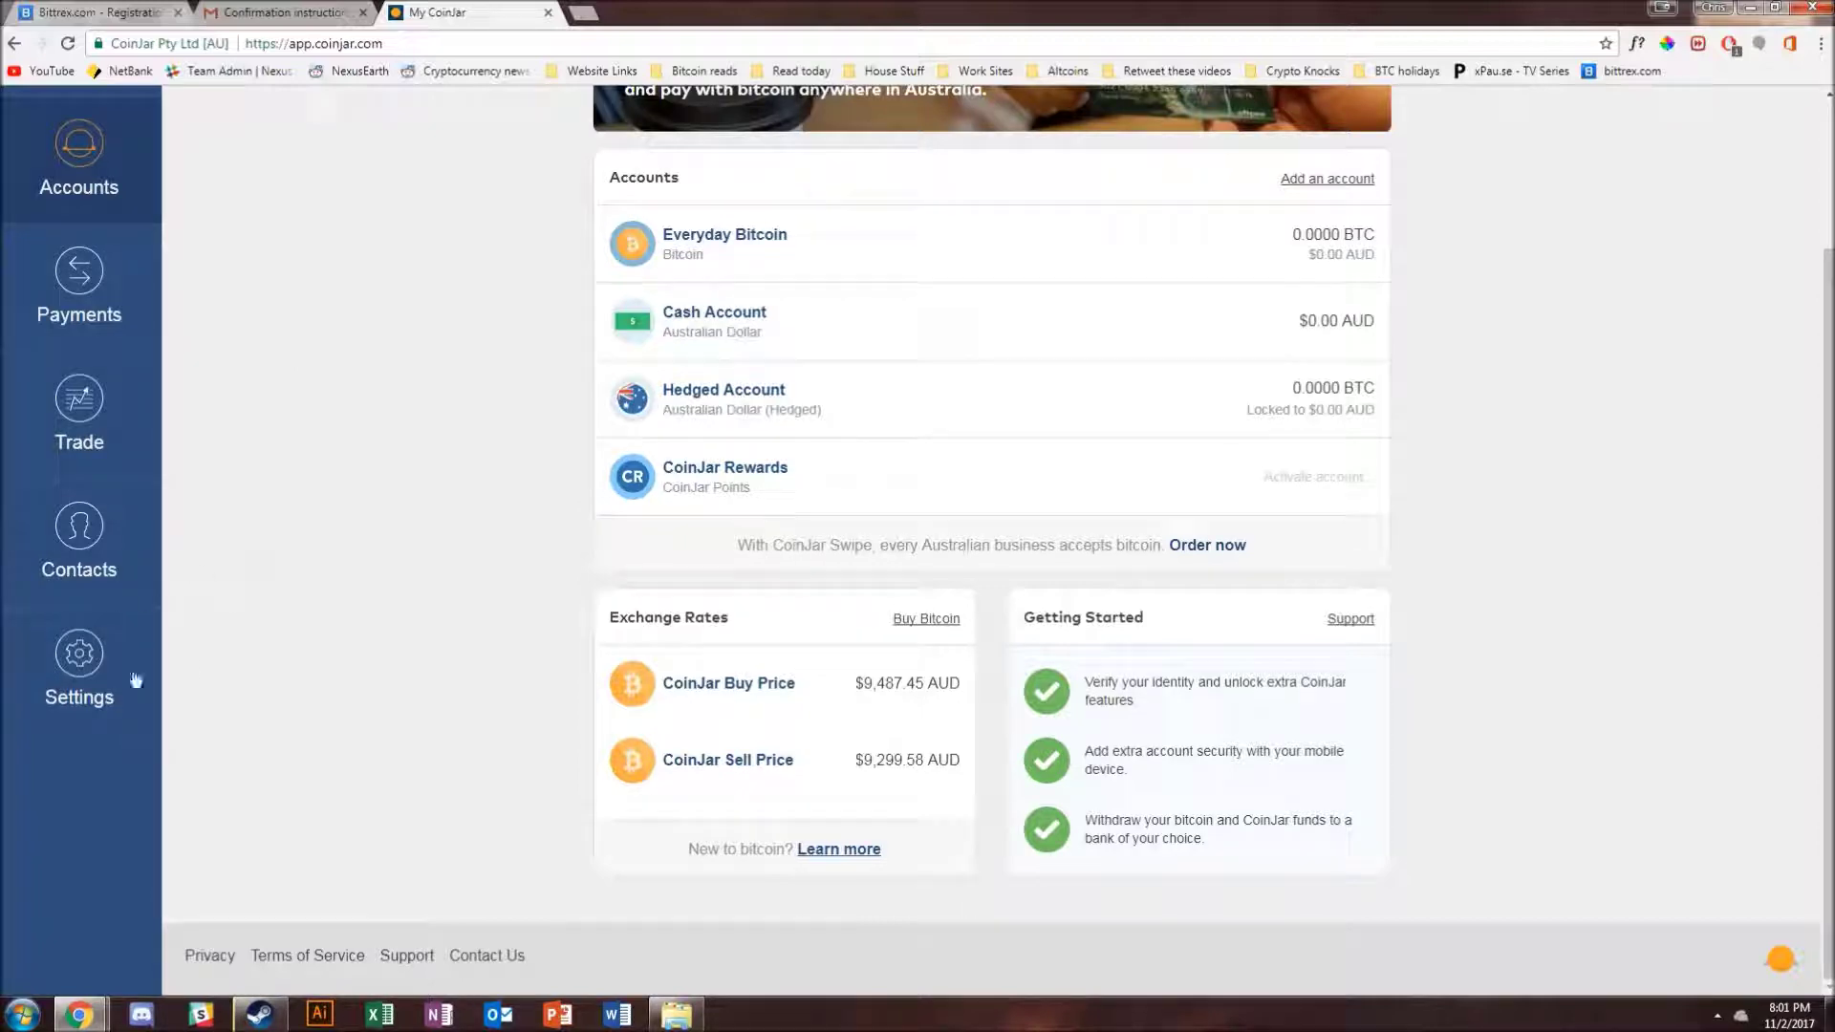
Open Settings from the CoinJar dashboard's left sidebar.
click(71, 681)
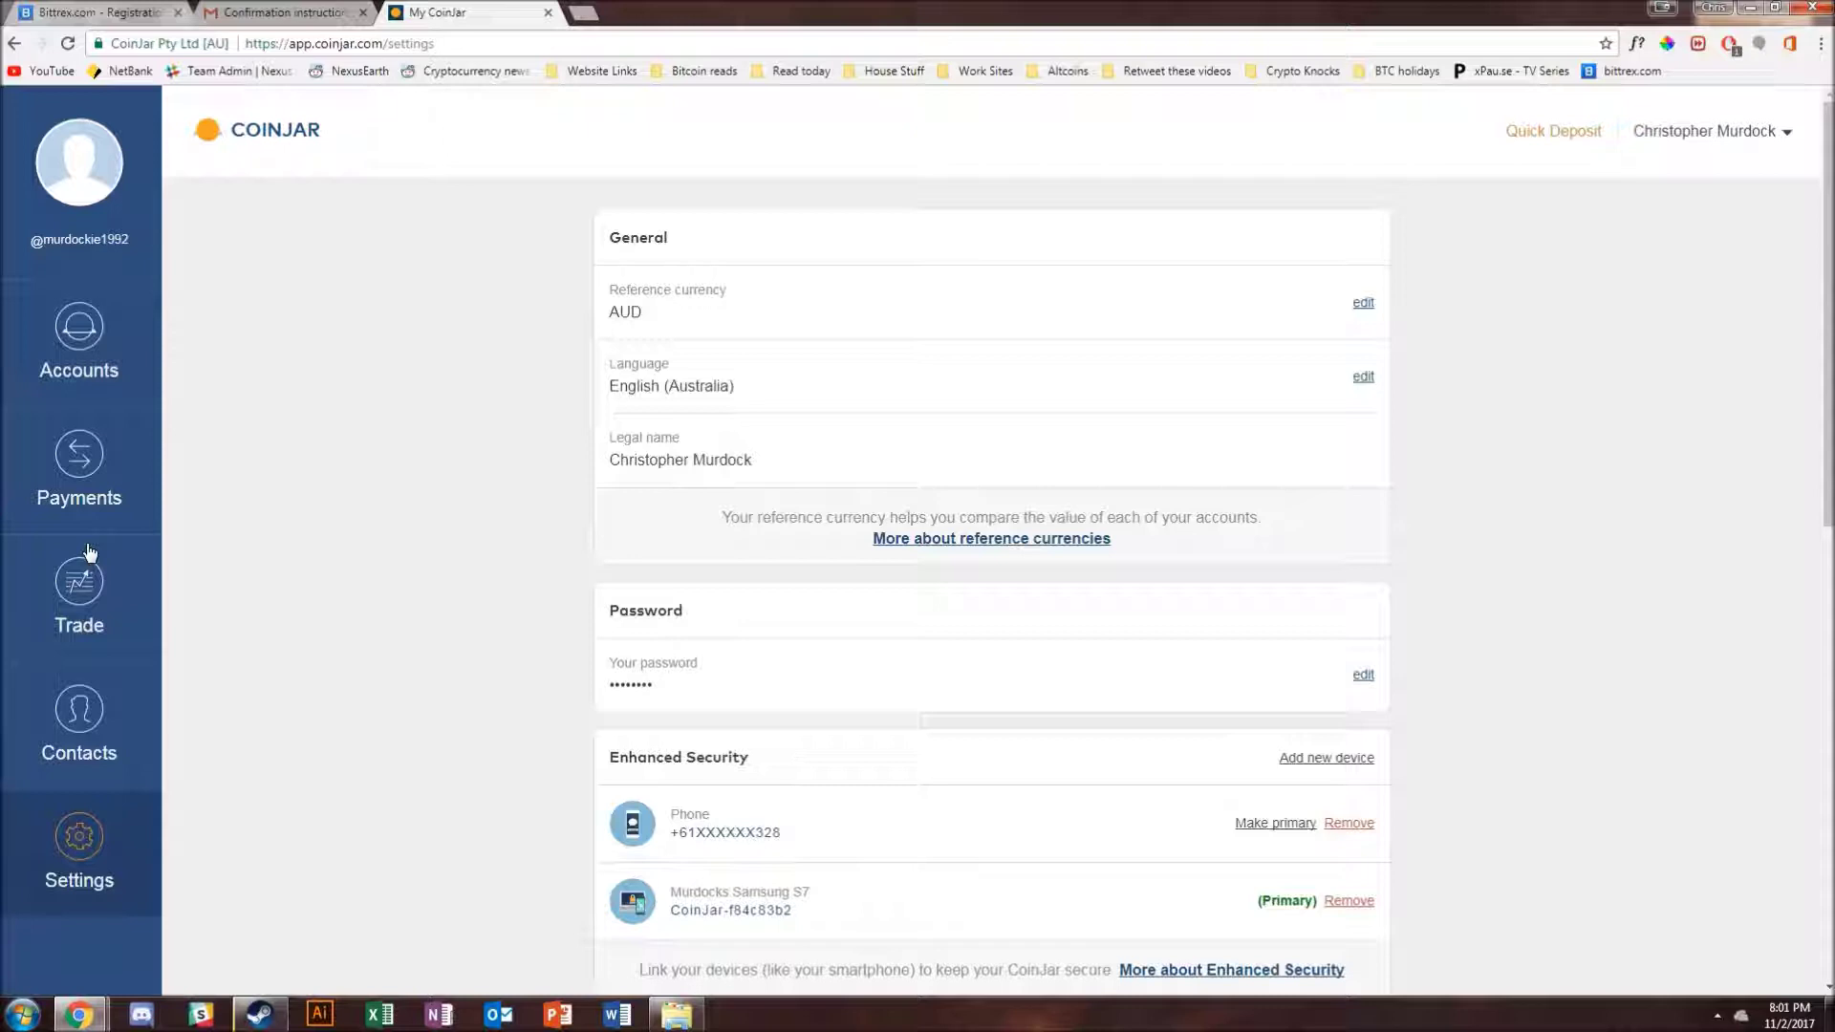
Visit CoinJar's Payments page, then return to the Accounts dashboard with its four zero-balance accounts.
click(91, 479)
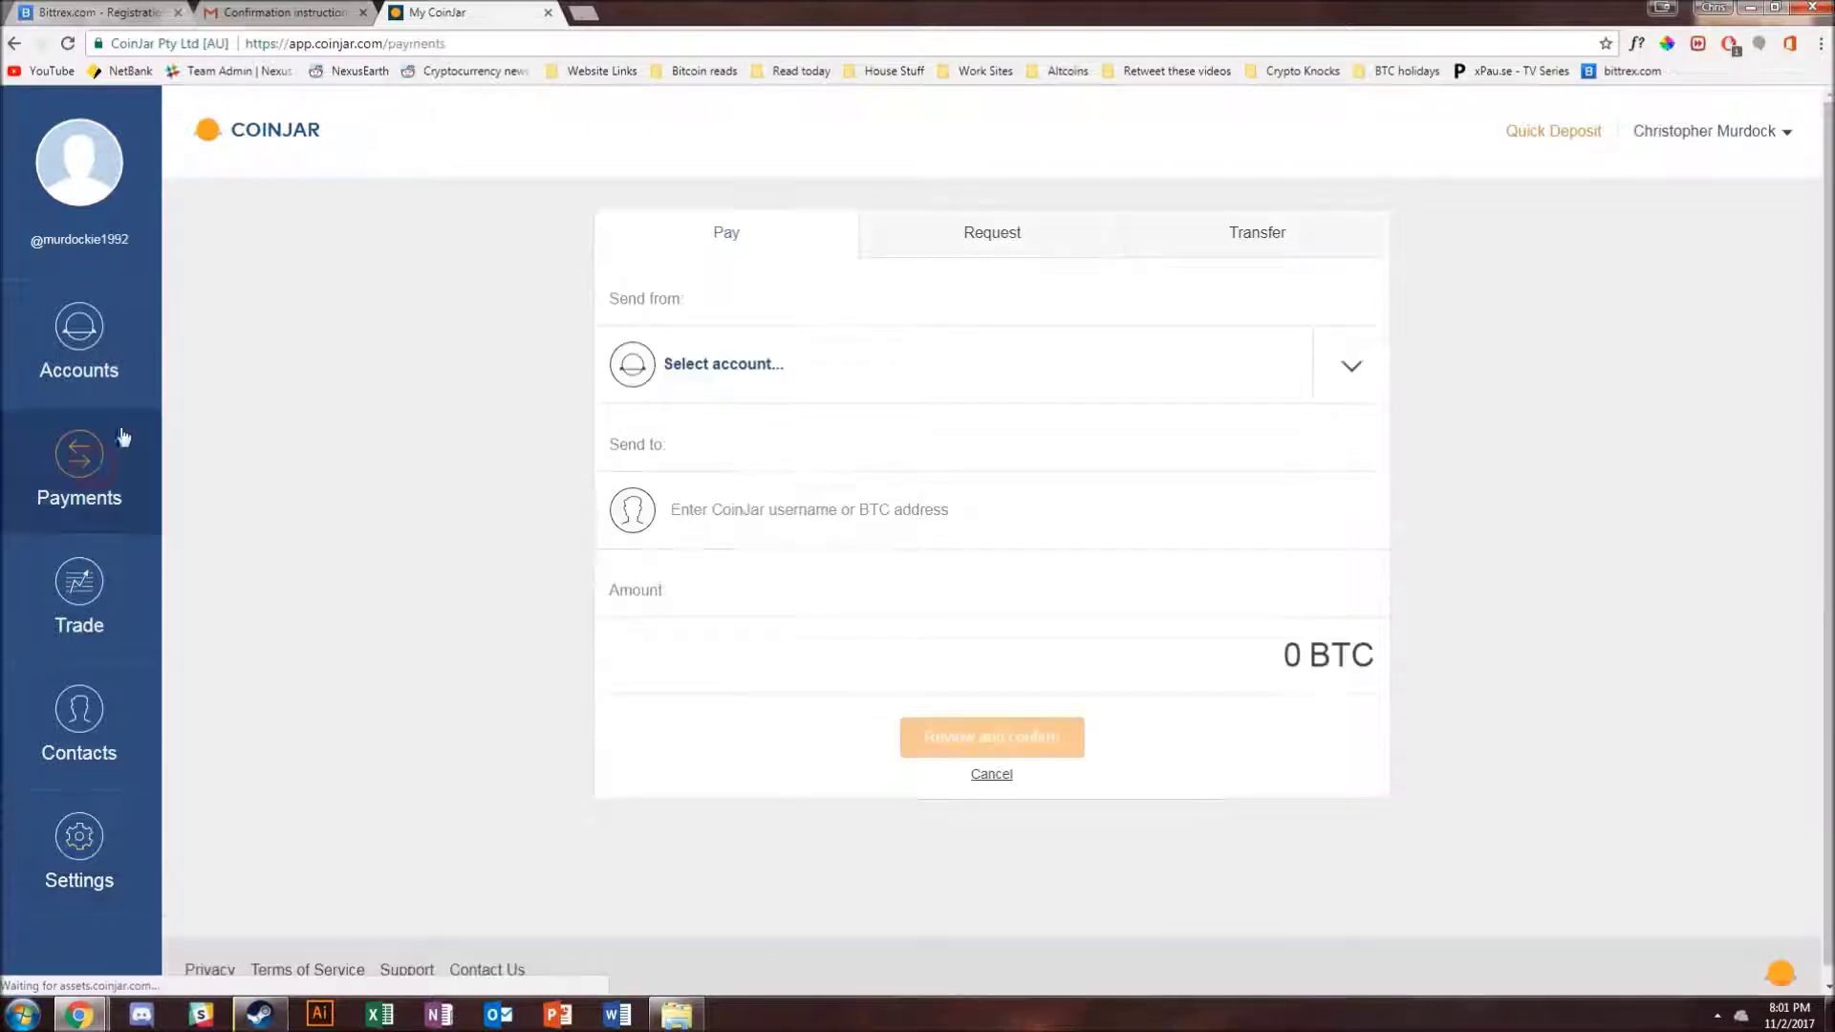
click(91, 334)
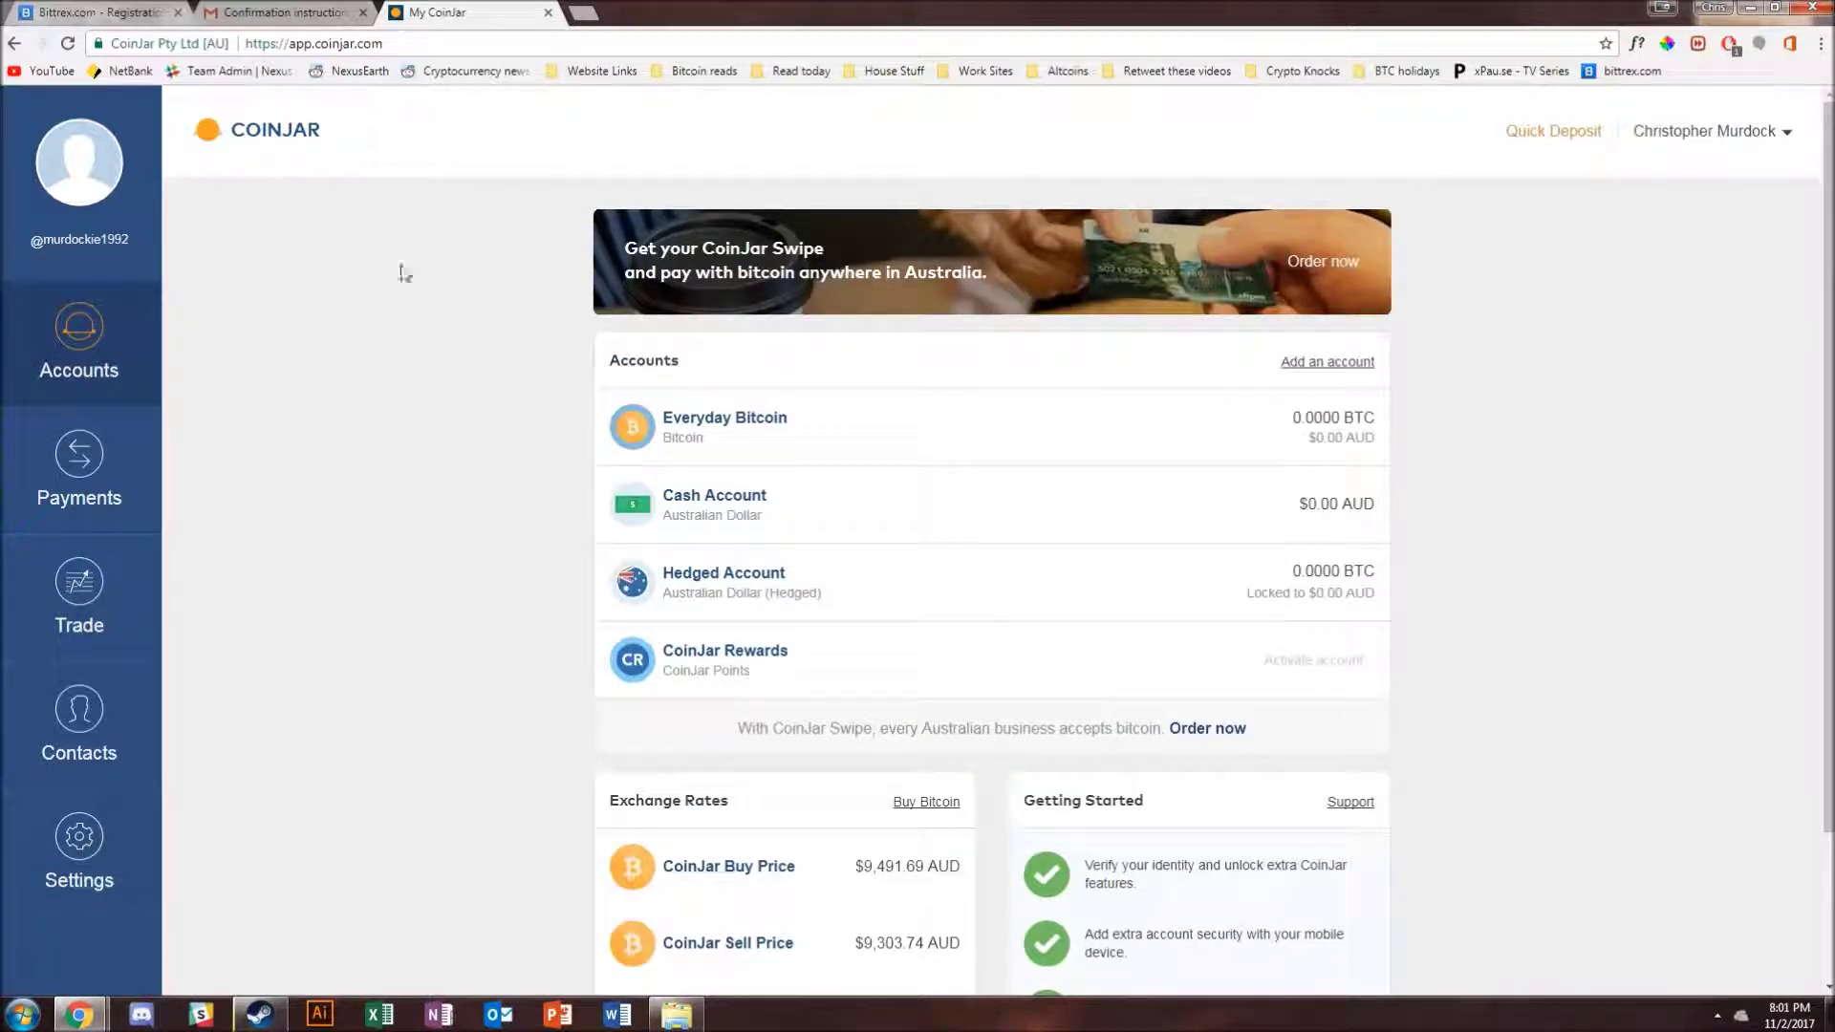
scroll(357, 382, down, 2)
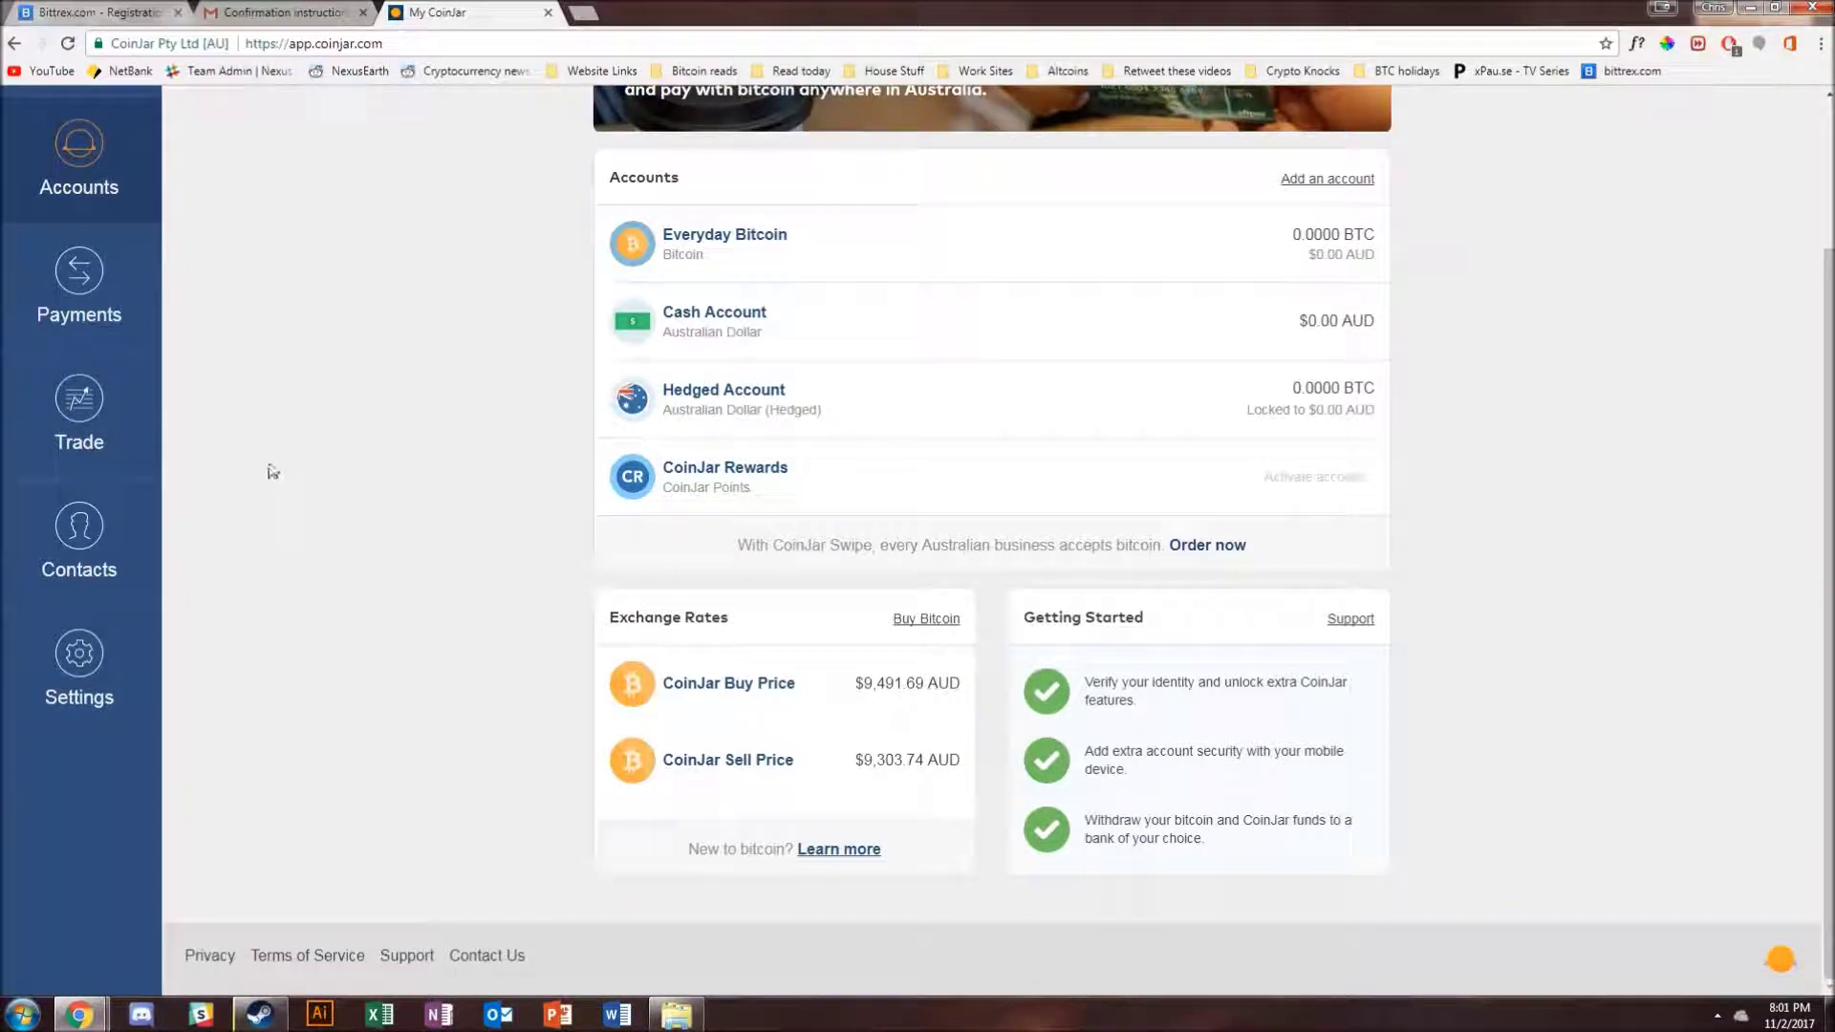
scroll(274, 474, up, 2)
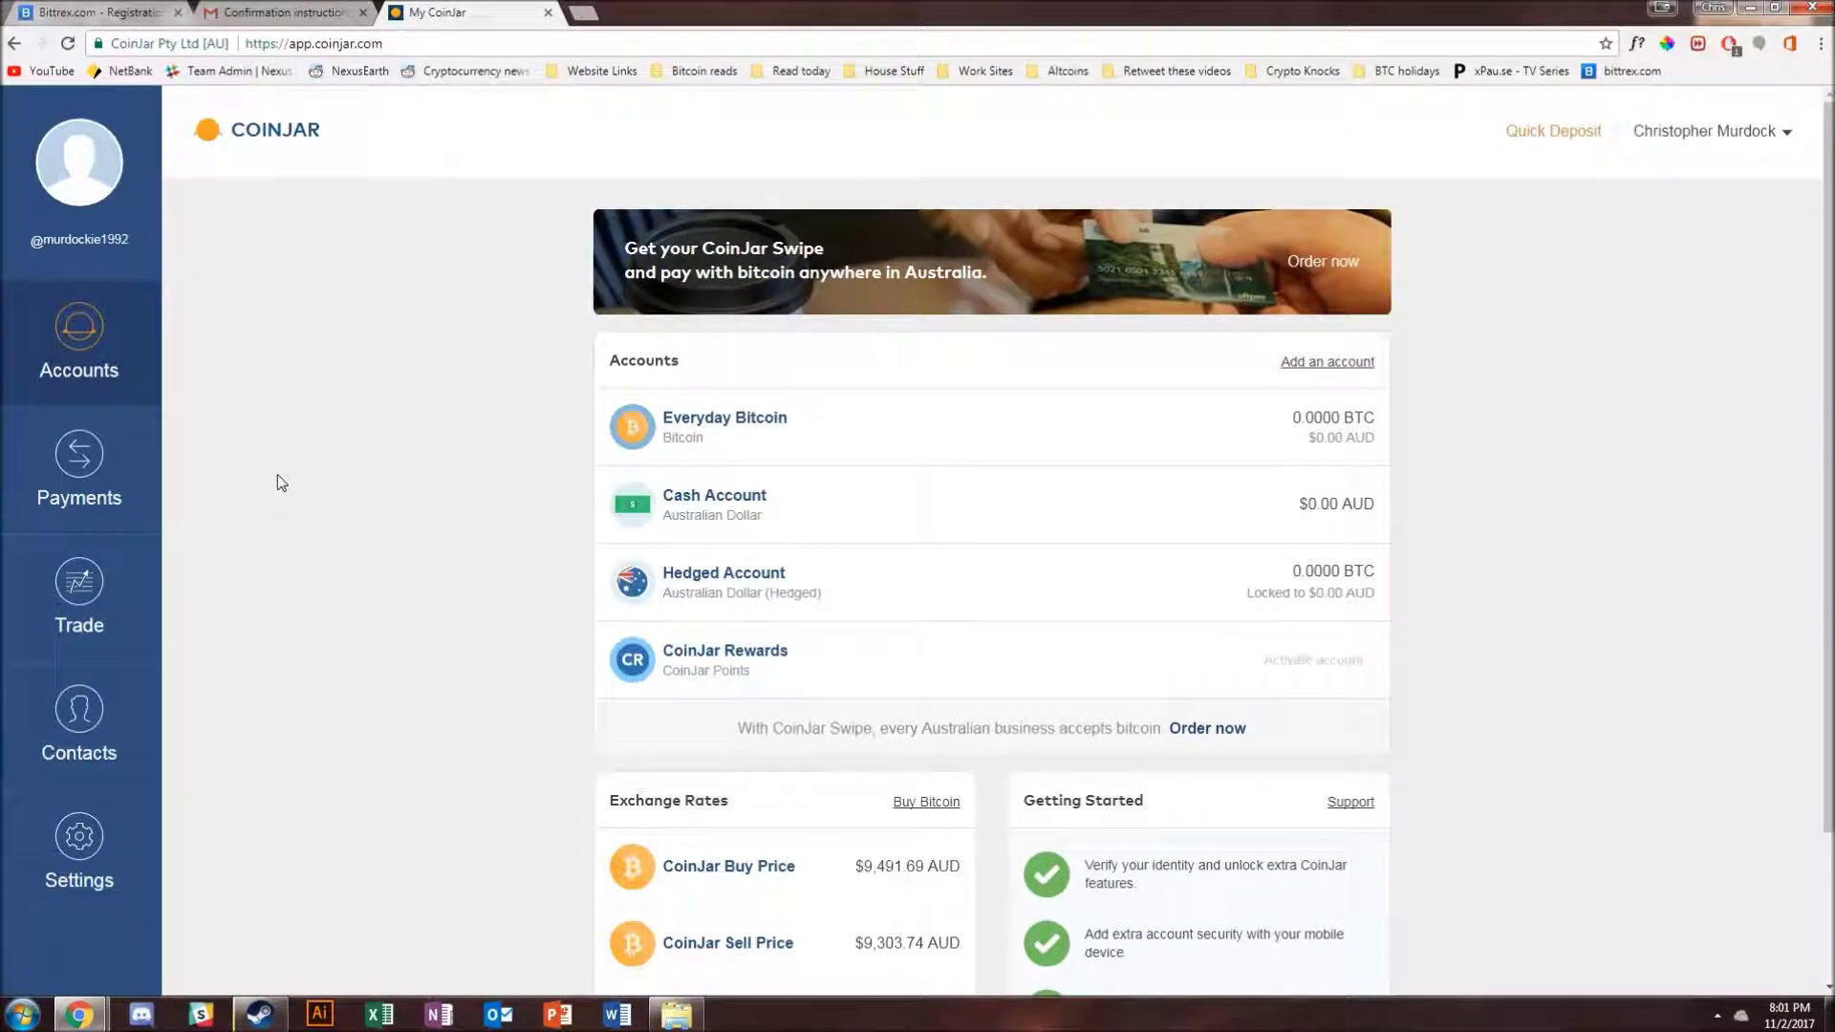